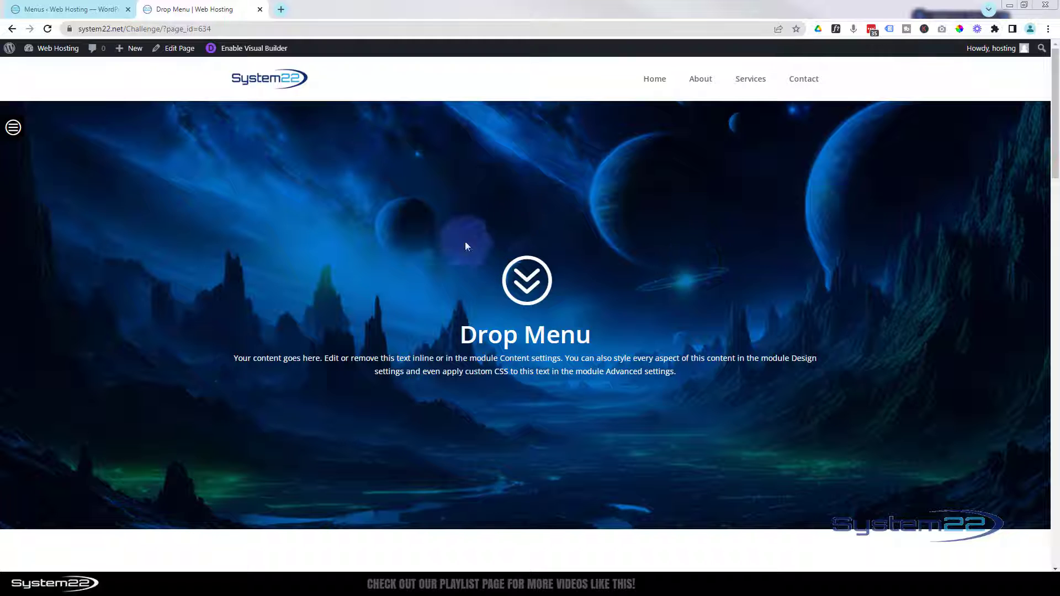
Step: Preview the live Drop Menu page's hamburger drop-down listing Home and Sections 1–4
mouse_move(55, 126)
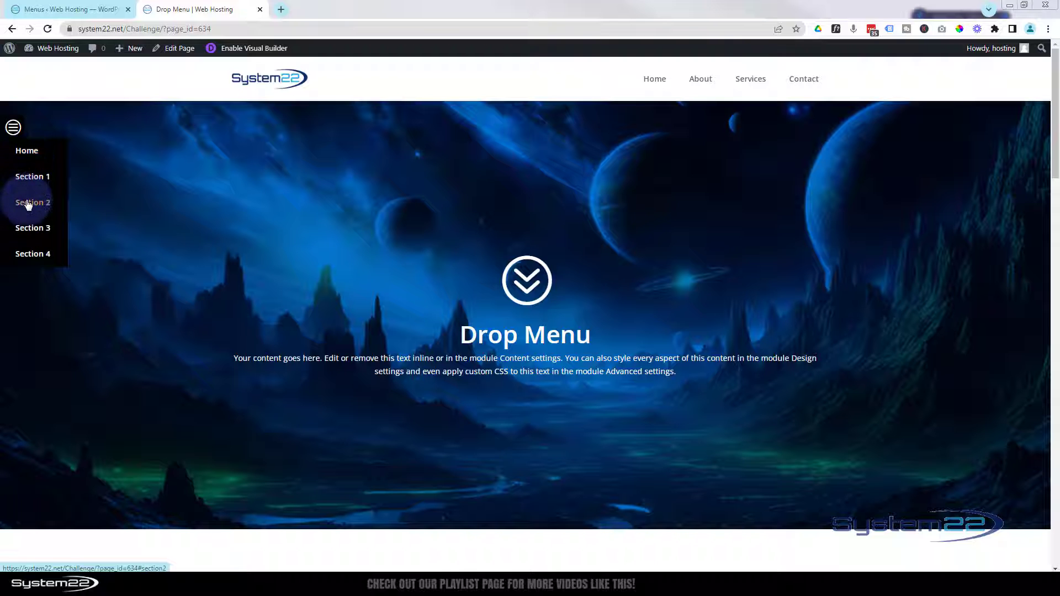
Step: Test the Section 1–4 links' scroll jumps, then return to the hero via Home
left_click(40, 188)
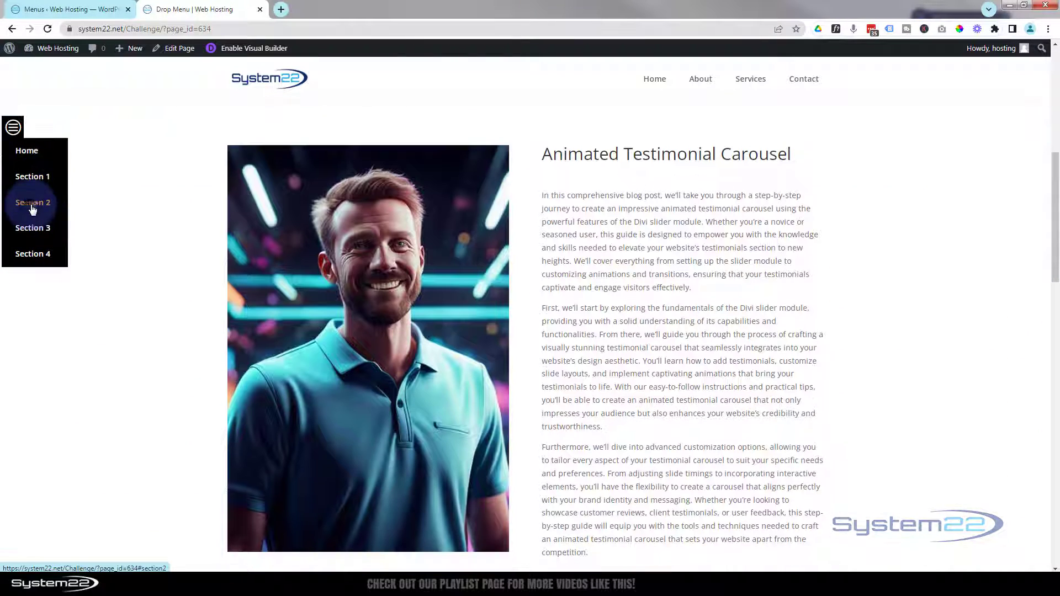
left_click(32, 207)
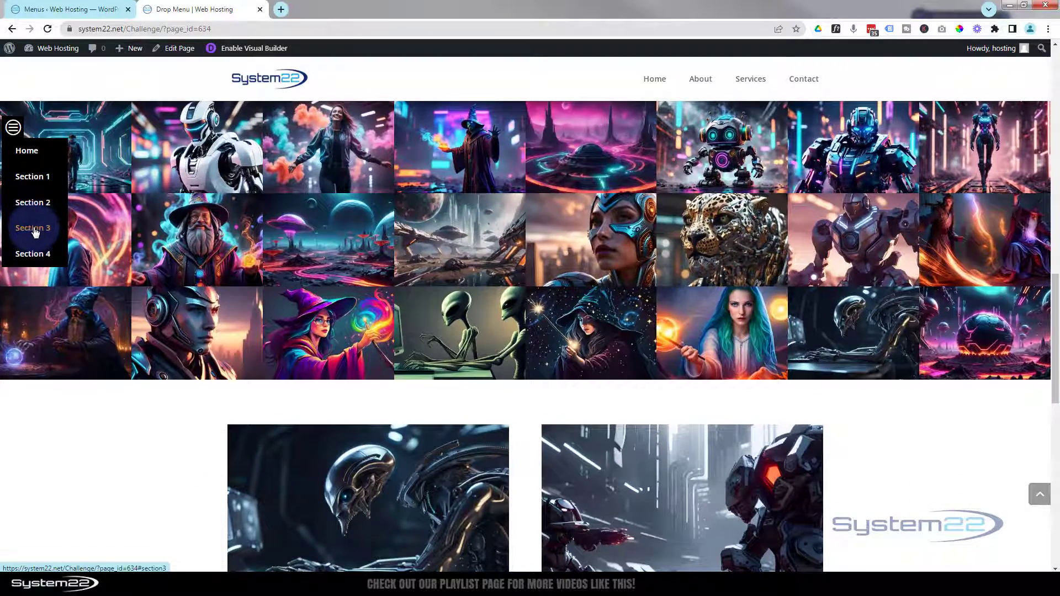
left_click(34, 230)
left_click(32, 255)
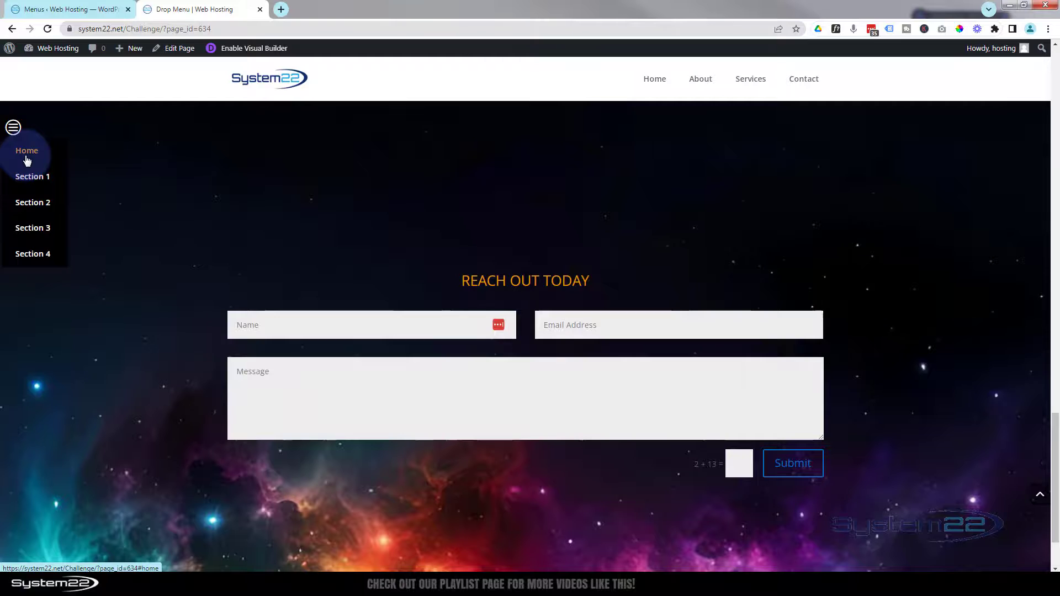
left_click(26, 157)
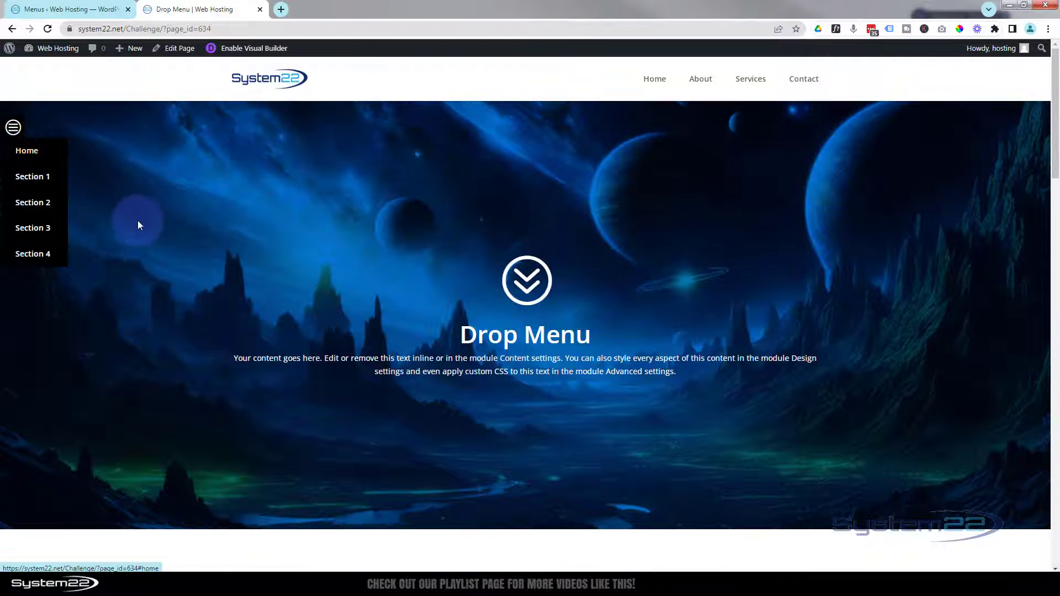
Step: Collapse the drop-down menu and open DevTools to preview the page on mobile
left_click(139, 226)
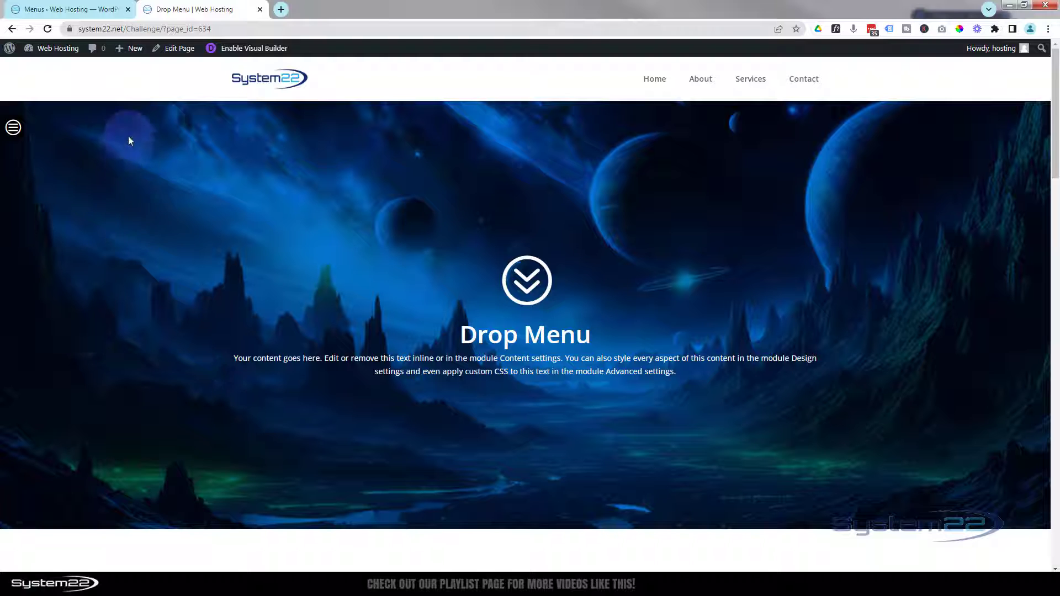
left_click(102, 130)
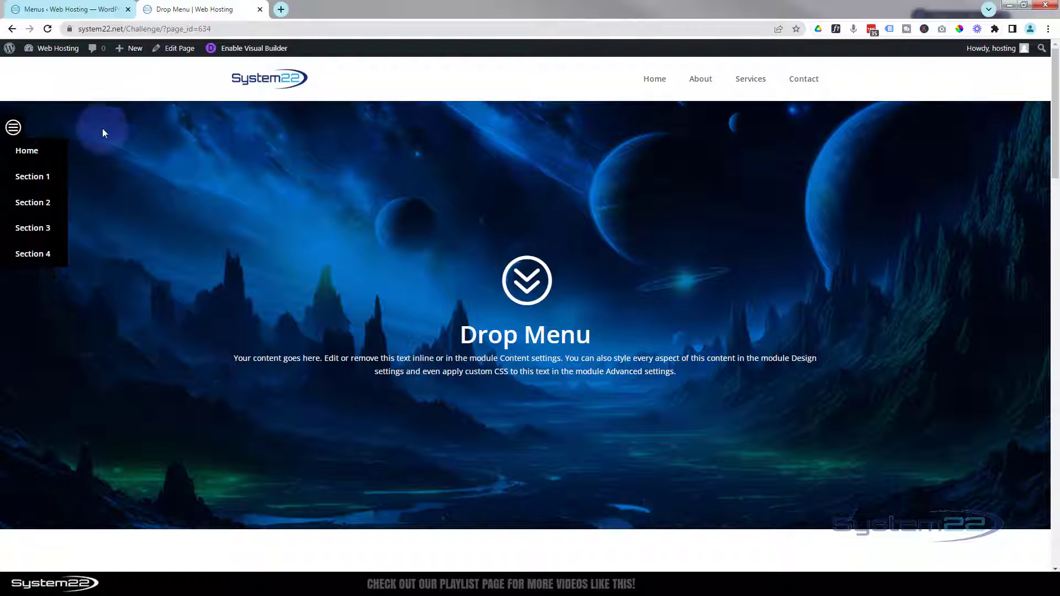
left_click(178, 156)
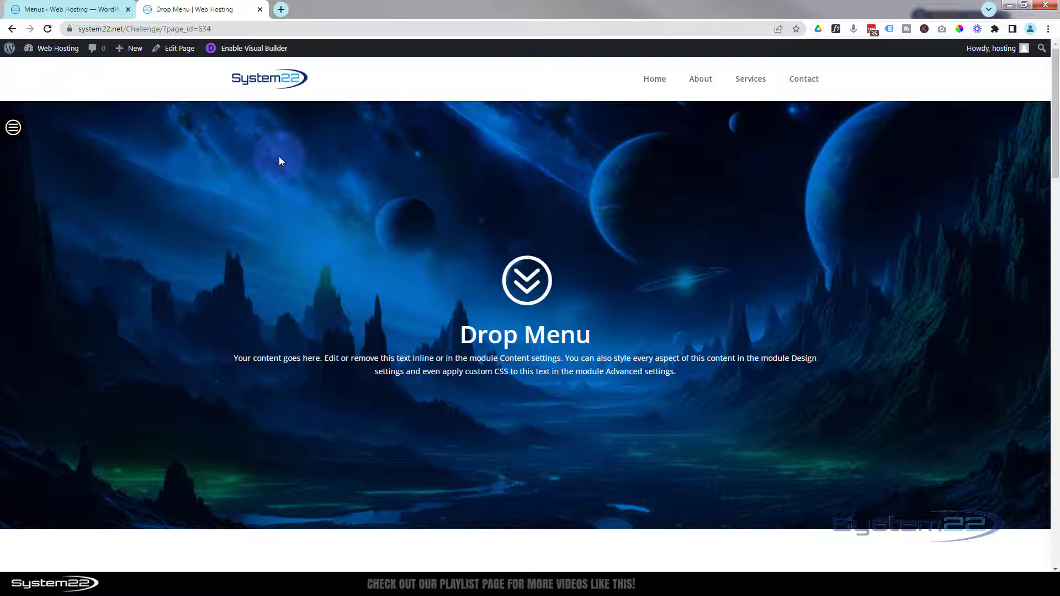
key("ctrl+shift+i")
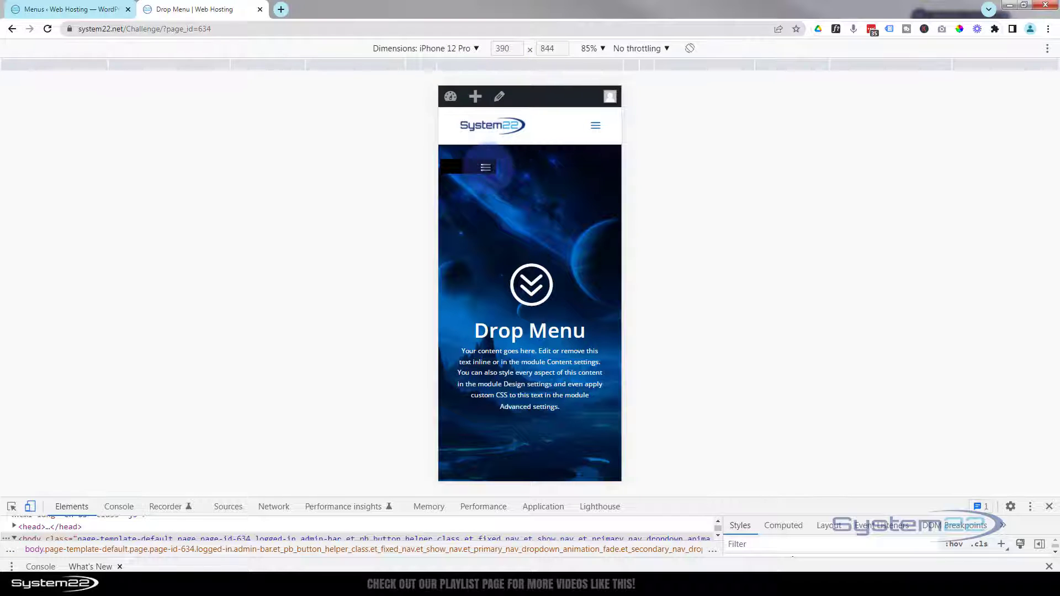
Step: Test the Section 4 and Section 1 menu links in the iPhone 12 Pro preview
left_click(485, 167)
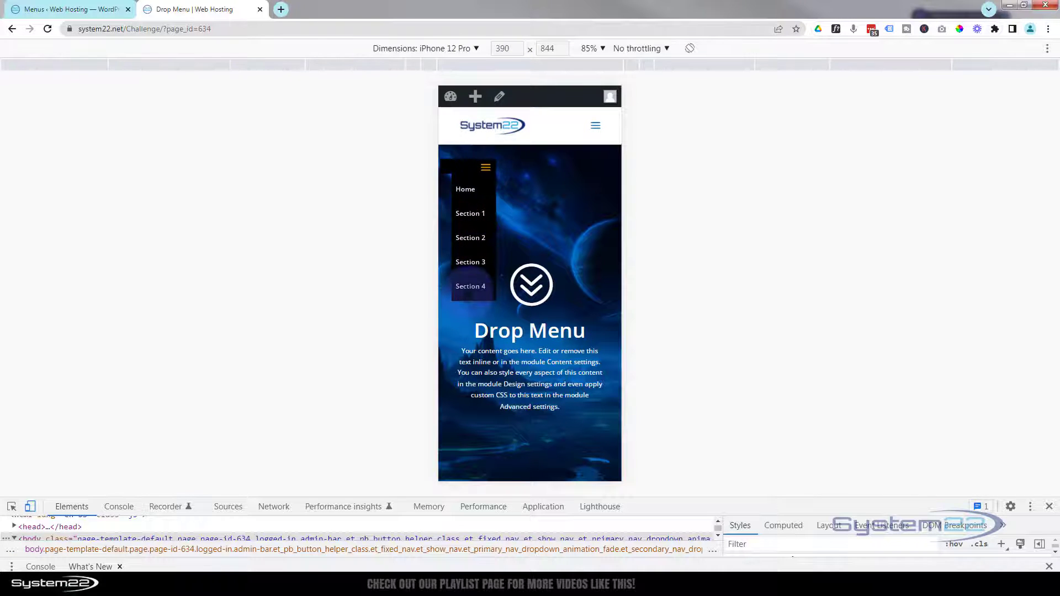
left_click(469, 287)
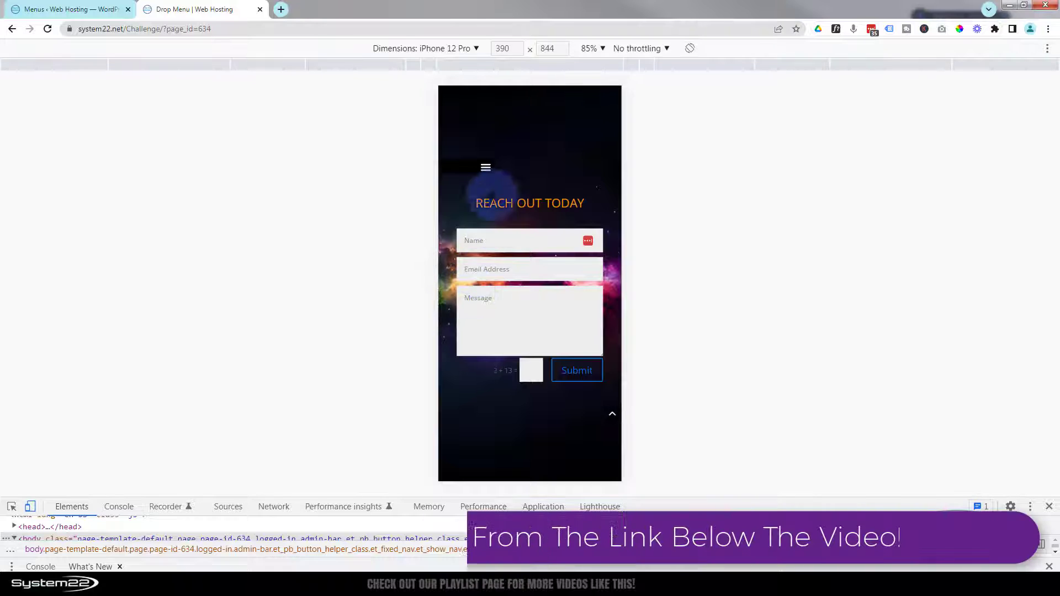
left_click(484, 166)
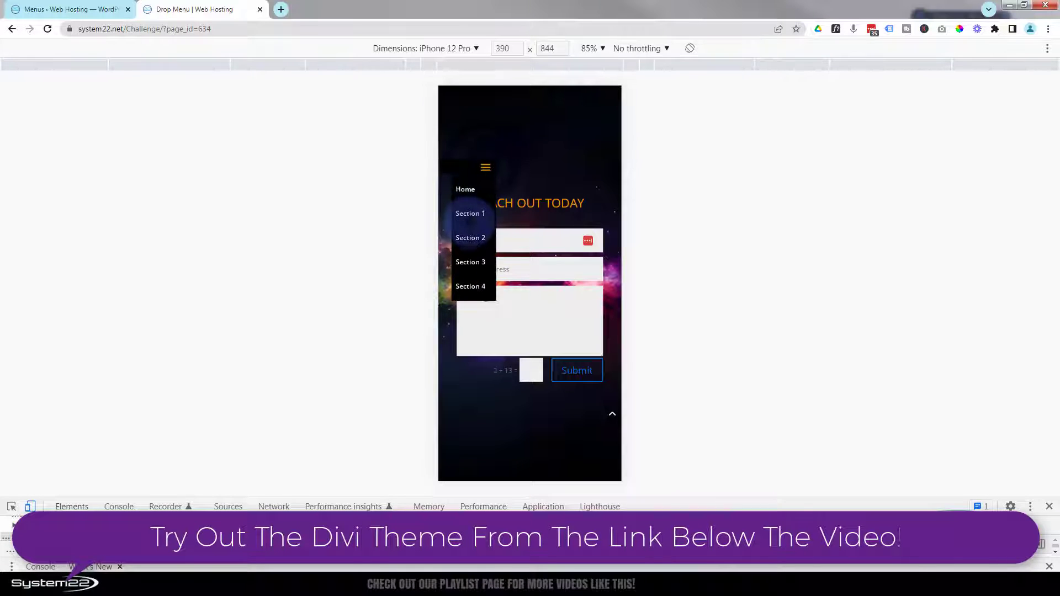
left_click(469, 213)
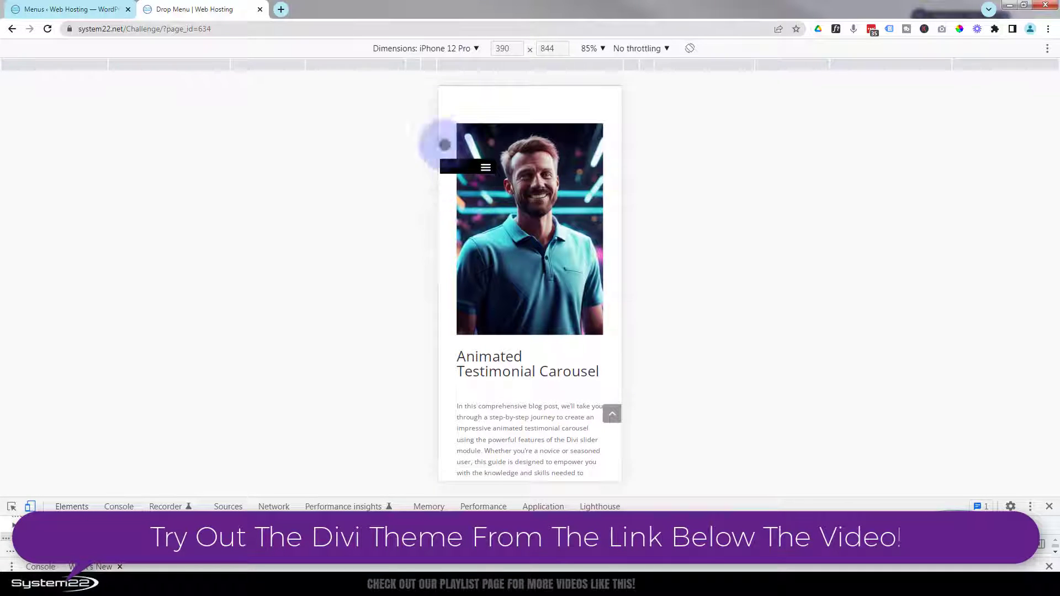
Step: Switch the device preview to iPad Air at 100% zoom
left_click(430, 48)
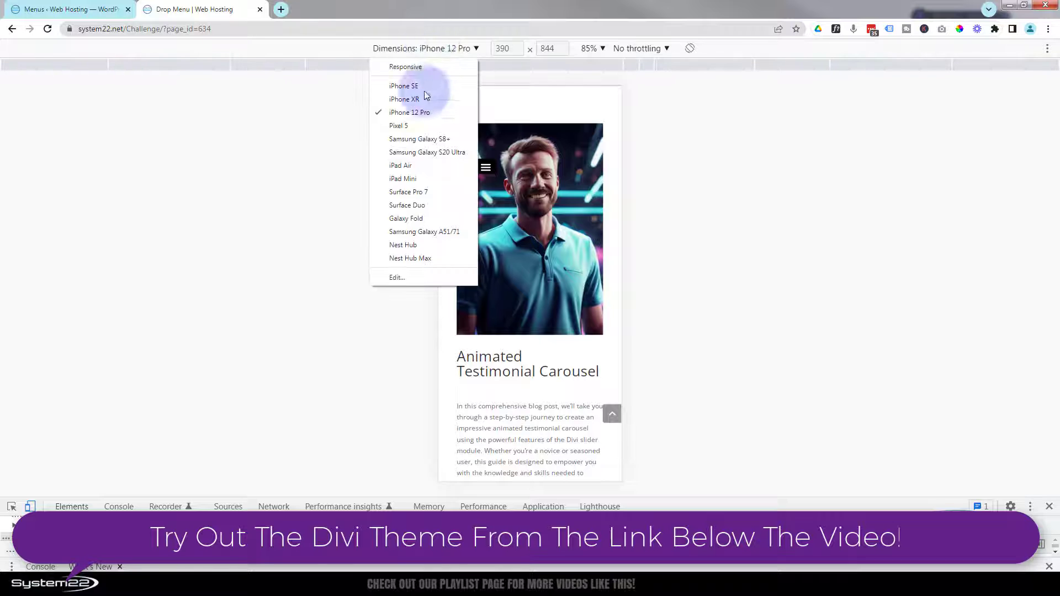
left_click(412, 166)
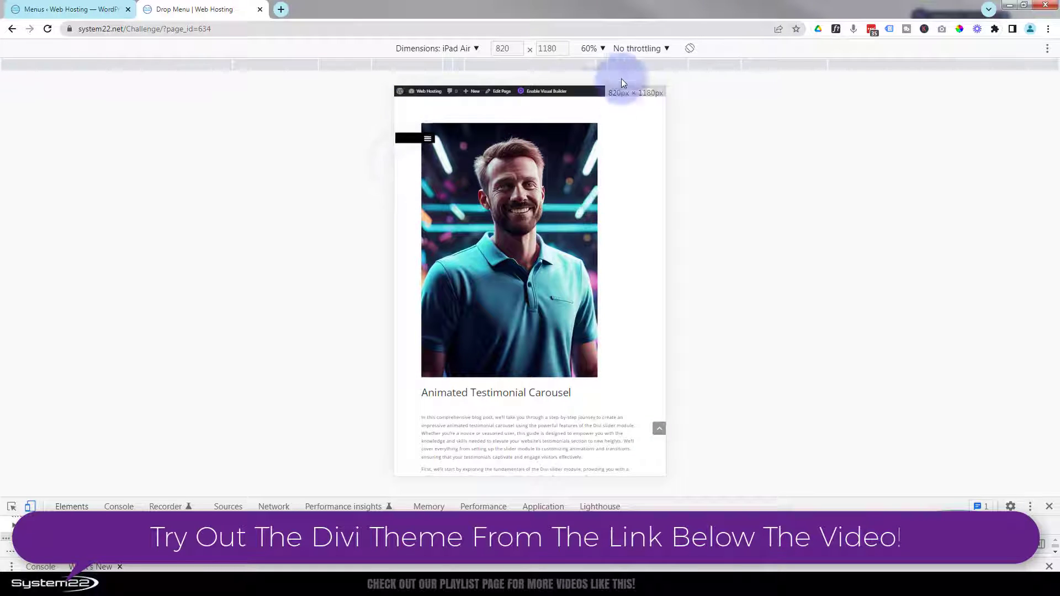
left_click(592, 48)
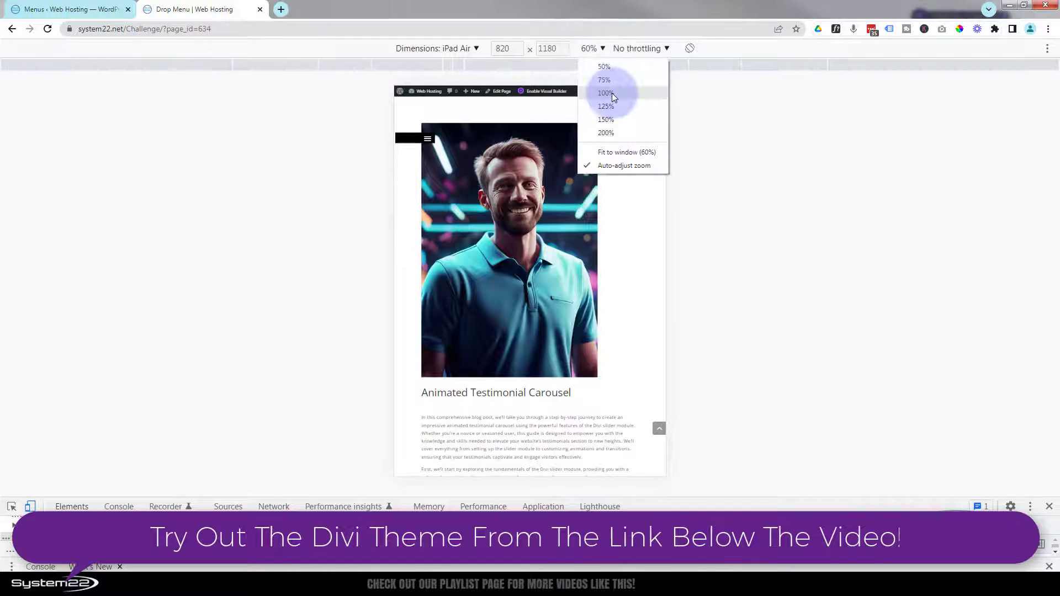
left_click(612, 93)
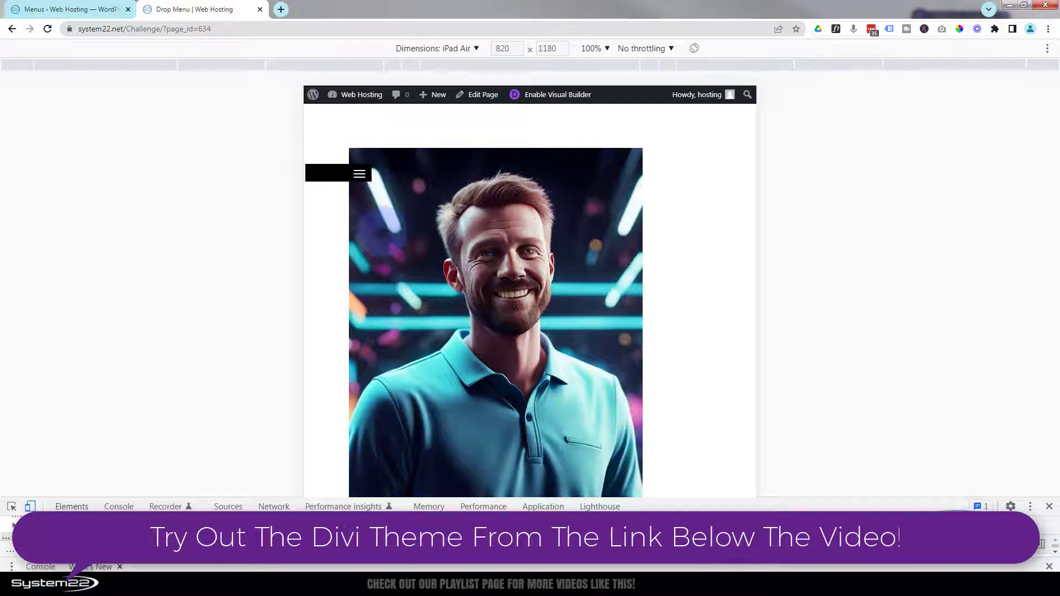
Step: Test the Section 4 and Home links on iPad Air, then close DevTools
scroll(420, 281, "up", 4)
scroll(359, 174, "up", 6)
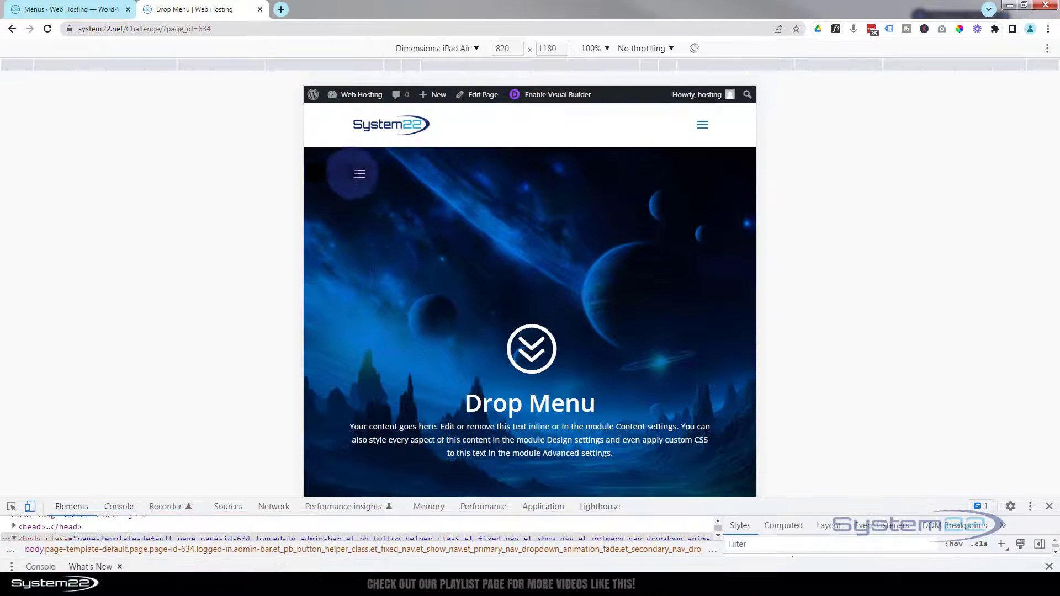
left_click(359, 174)
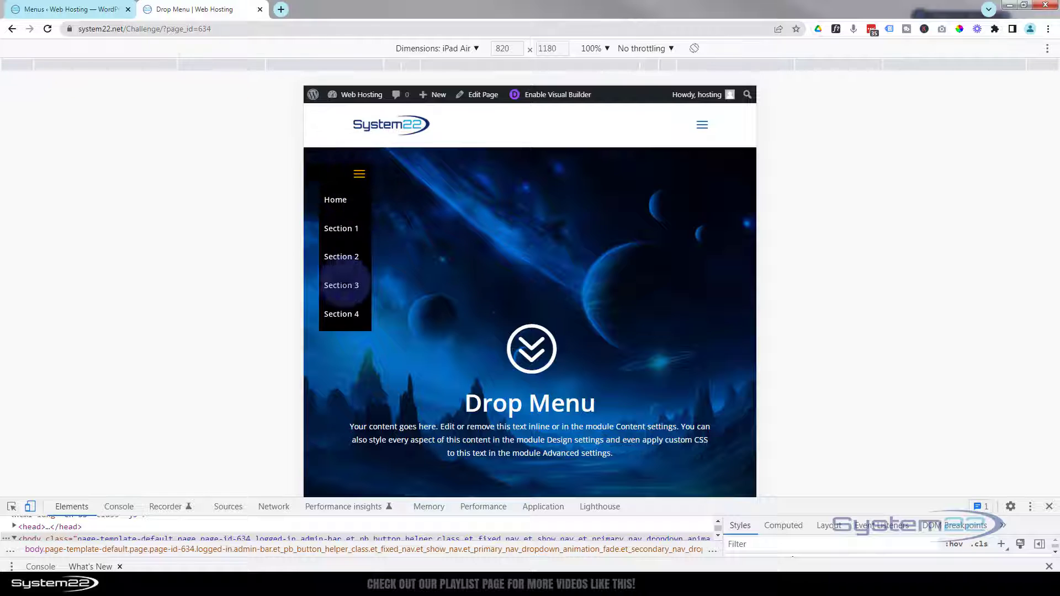
left_click(341, 313)
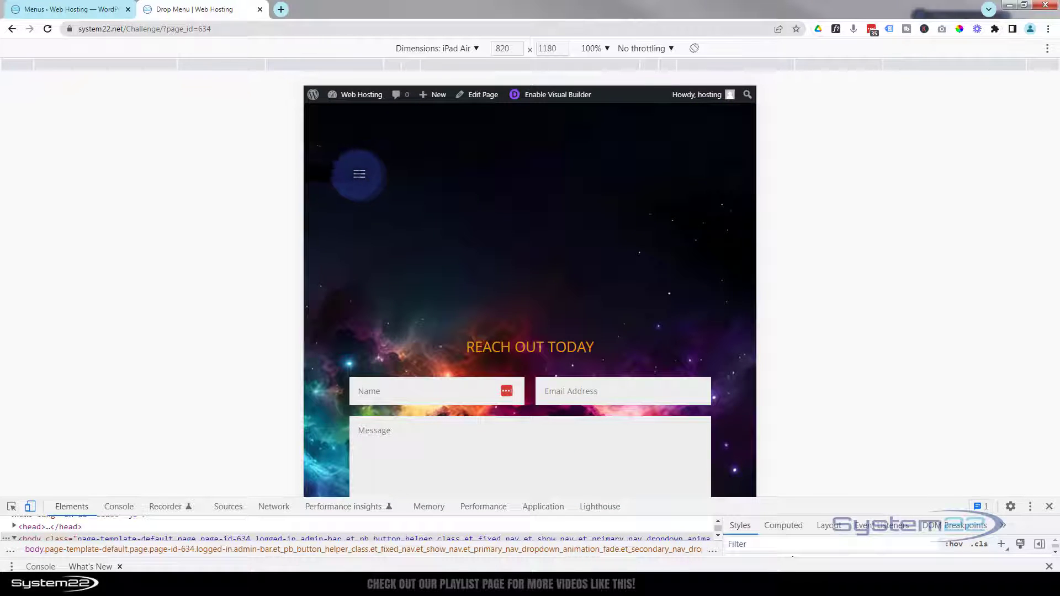
left_click(360, 174)
left_click(335, 199)
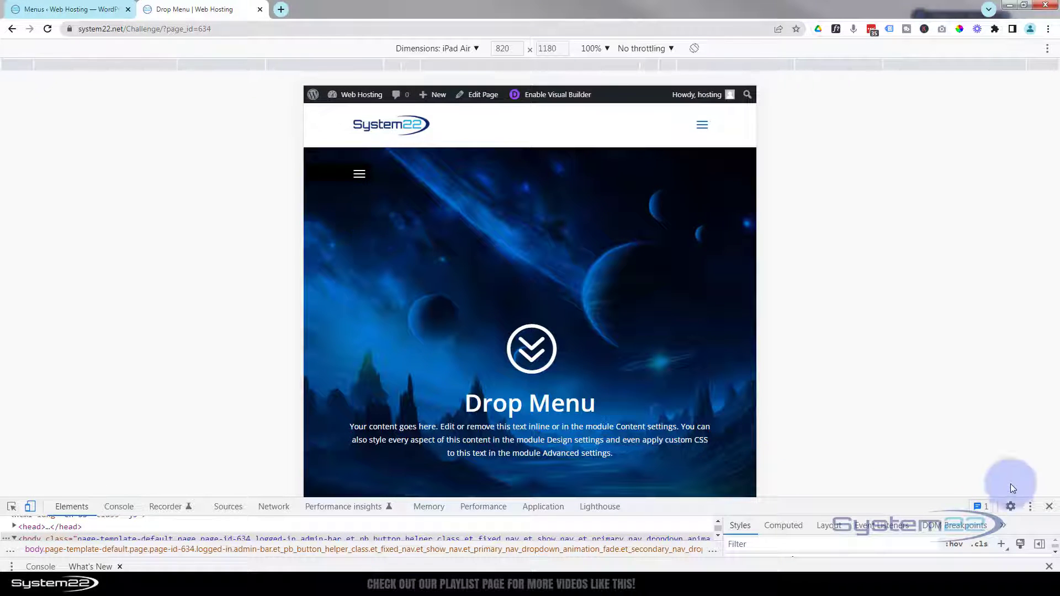
left_click(1049, 508)
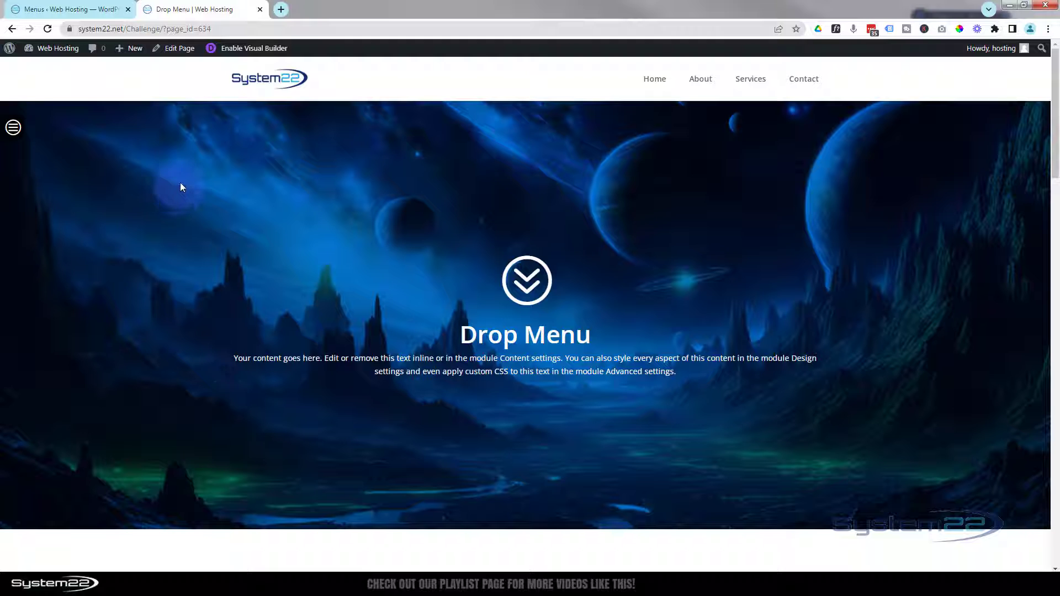
Step: Open the Drop Menu page in the Divi Visual Builder and expand its page settings bar
left_click(254, 50)
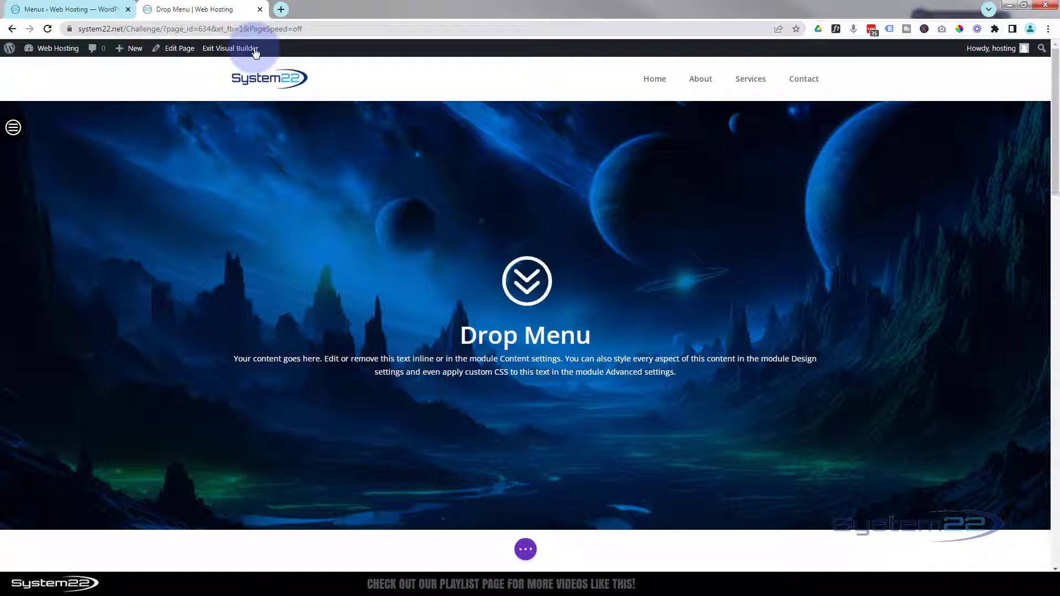
left_click(528, 551)
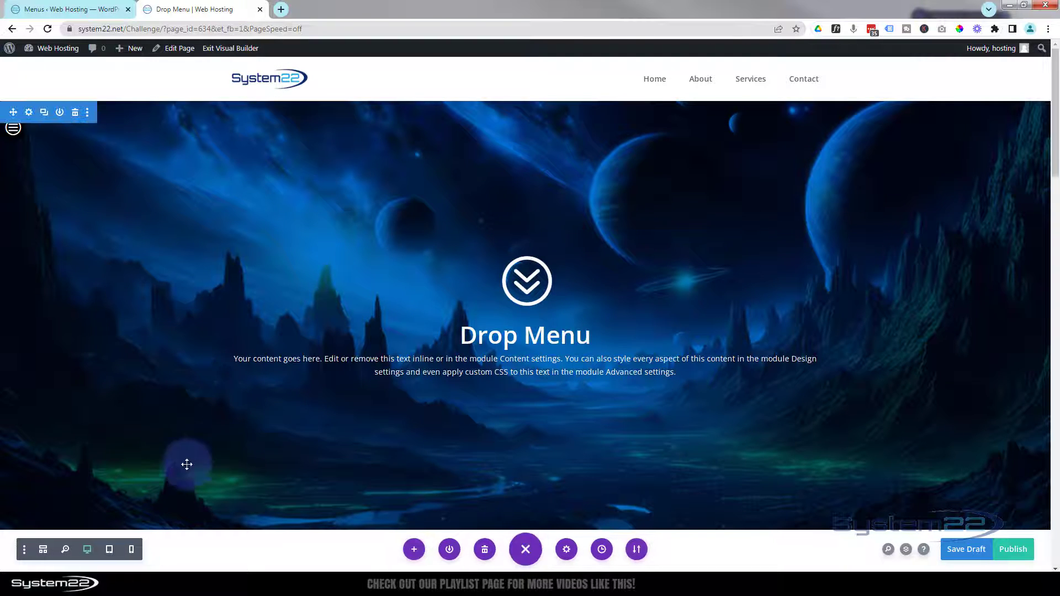
left_click(61, 549)
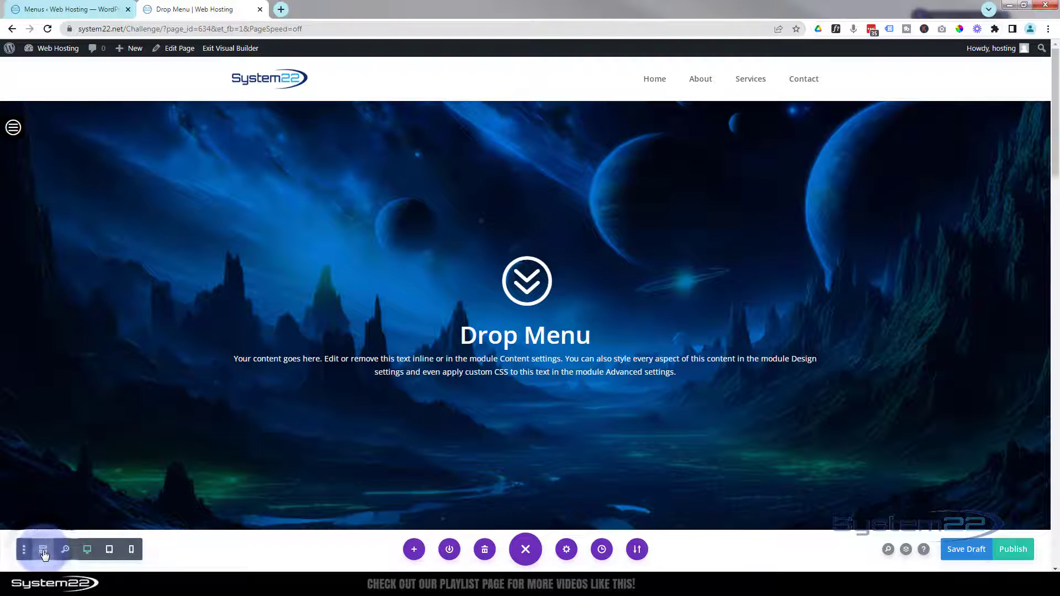
Step: Delete the Icon and Menu row in Wireframe View, then return to Desktop View
left_click(44, 550)
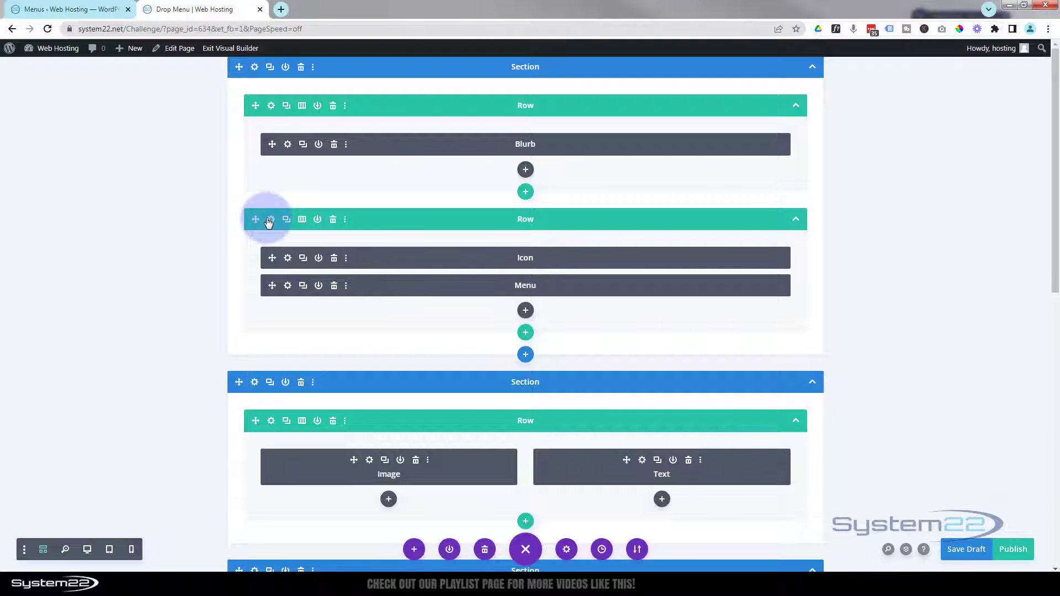
left_click(333, 219)
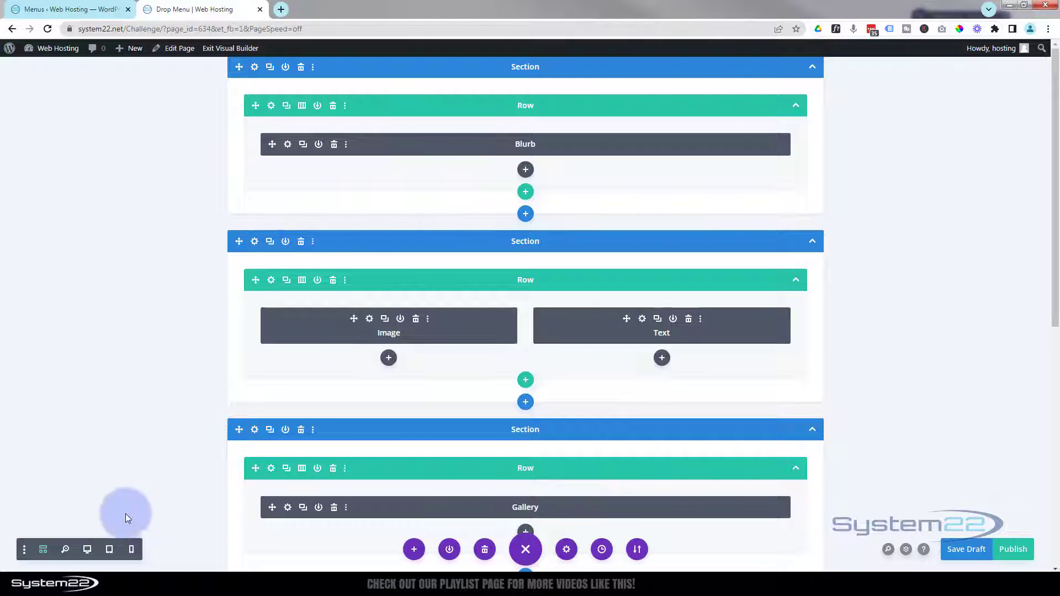
left_click(86, 551)
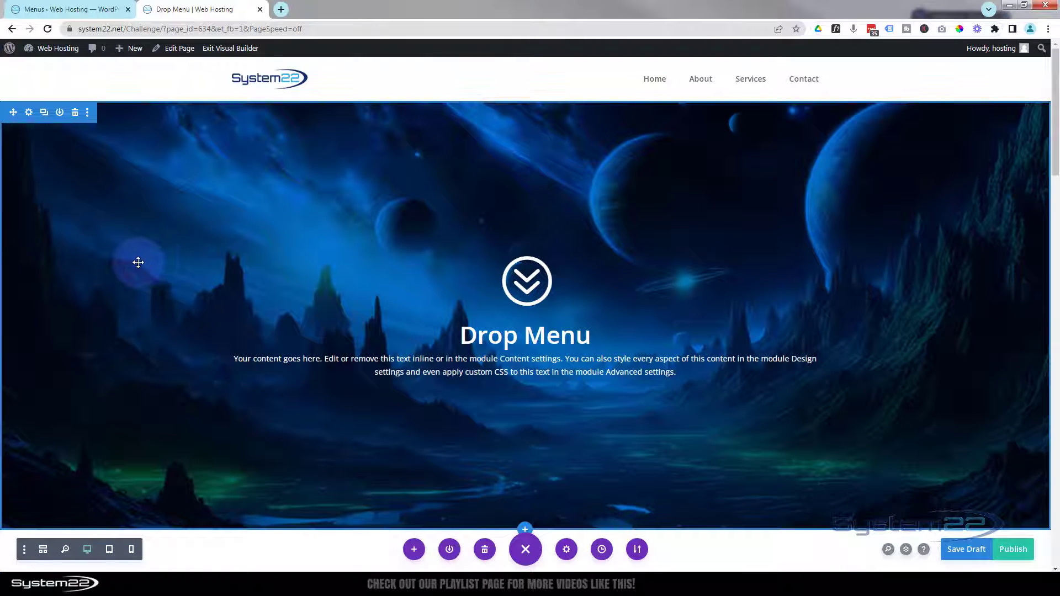
Step: Add a single-column row to the hero and insert an Icon module into it
scroll(215, 334, "down", 2)
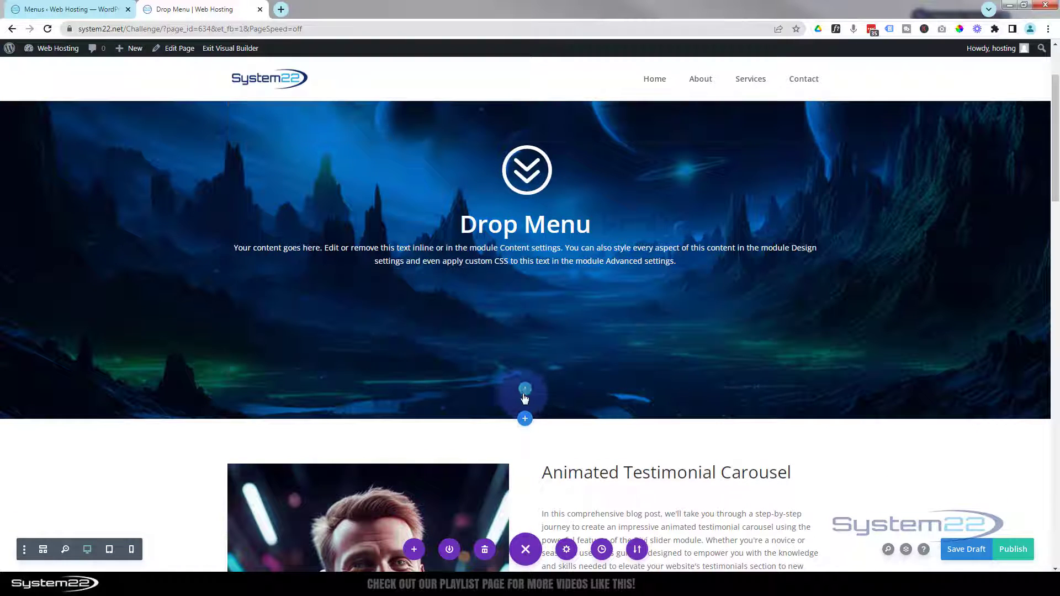
left_click(525, 389)
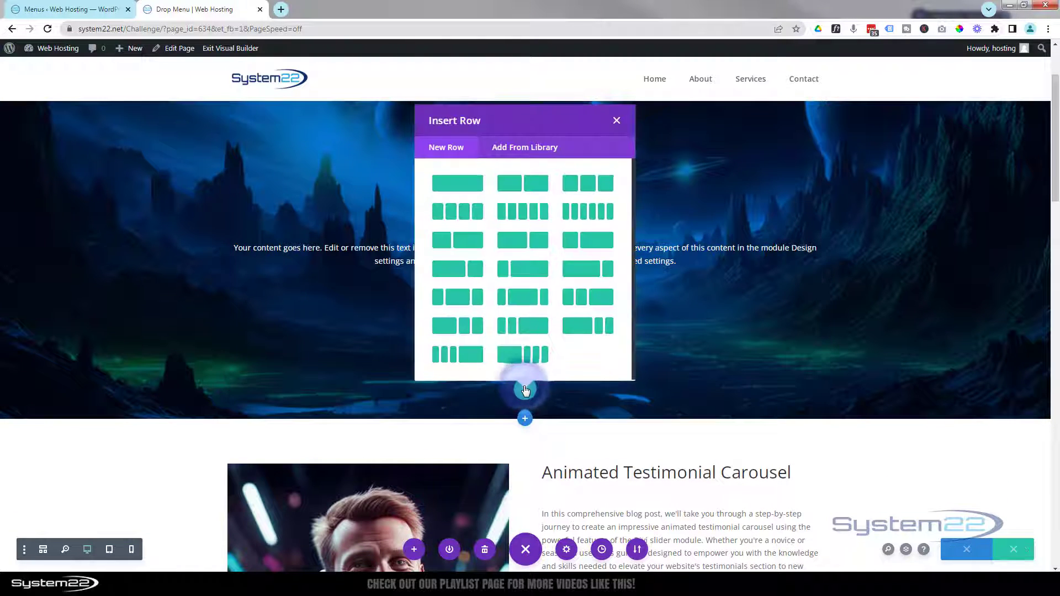
left_click(462, 186)
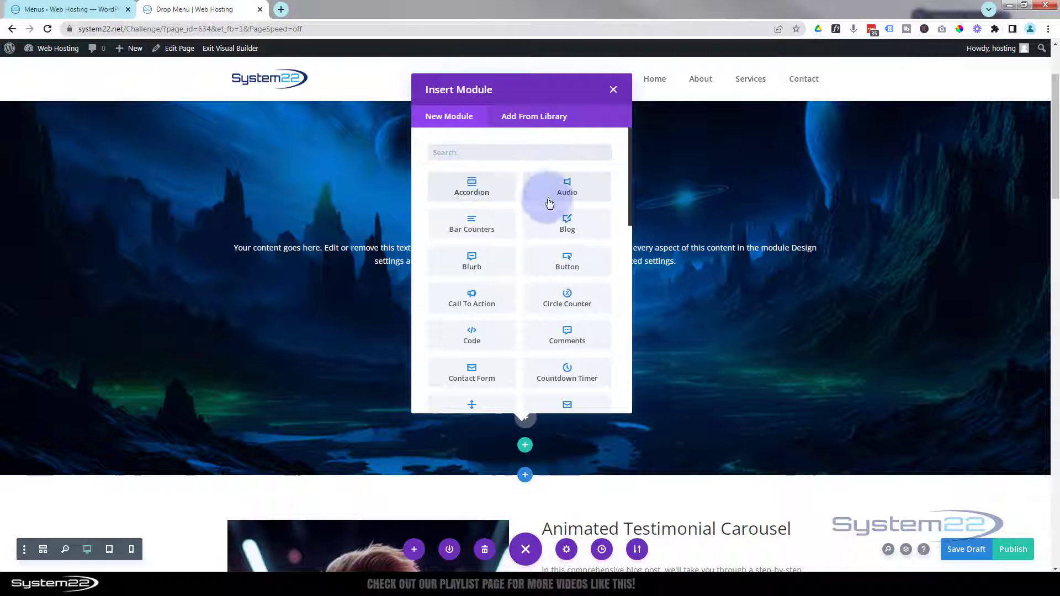
scroll(543, 201, "down", 3)
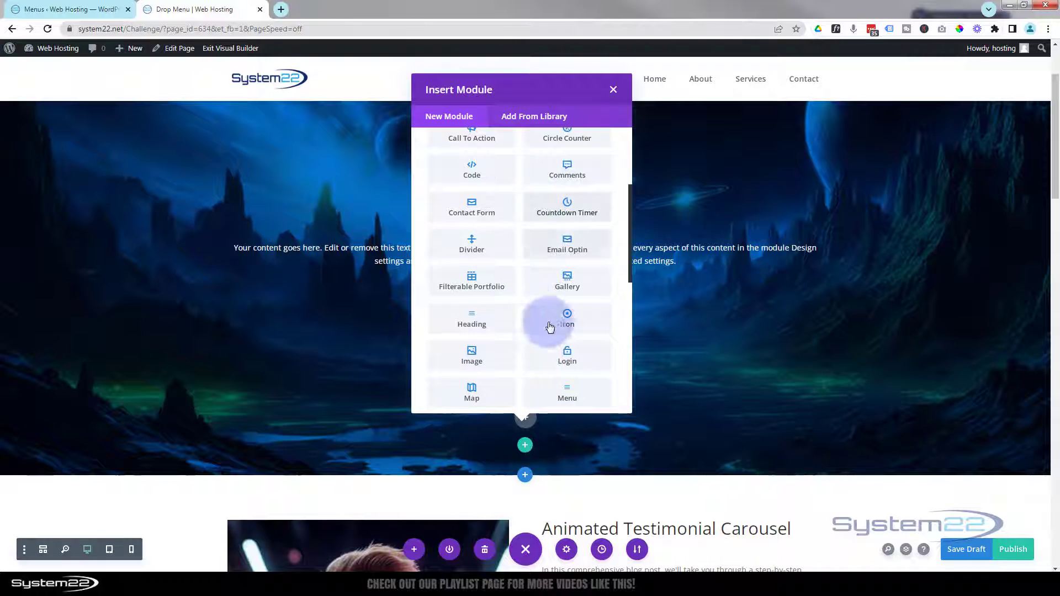
left_click(566, 323)
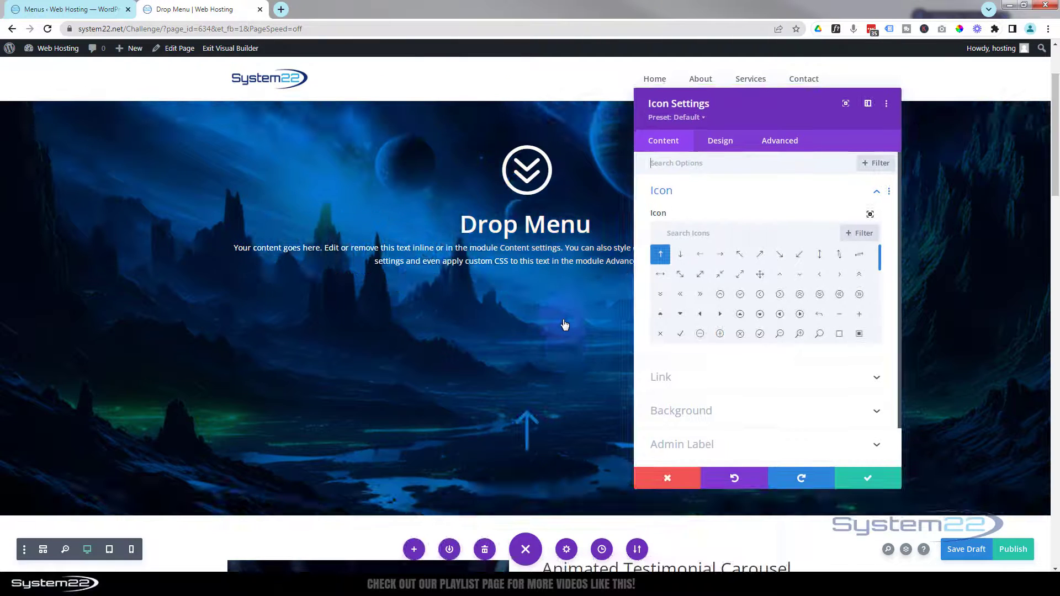
Step: Replace the arrow with the circled hamburger icon found by searching 'menu'
left_click(681, 217)
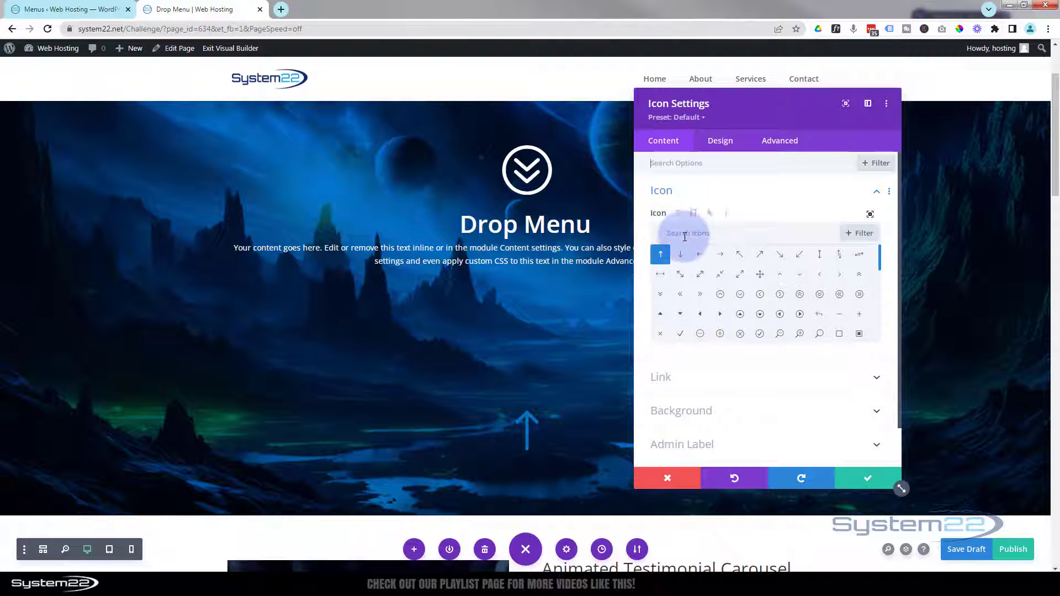
left_click(687, 209)
type("menu")
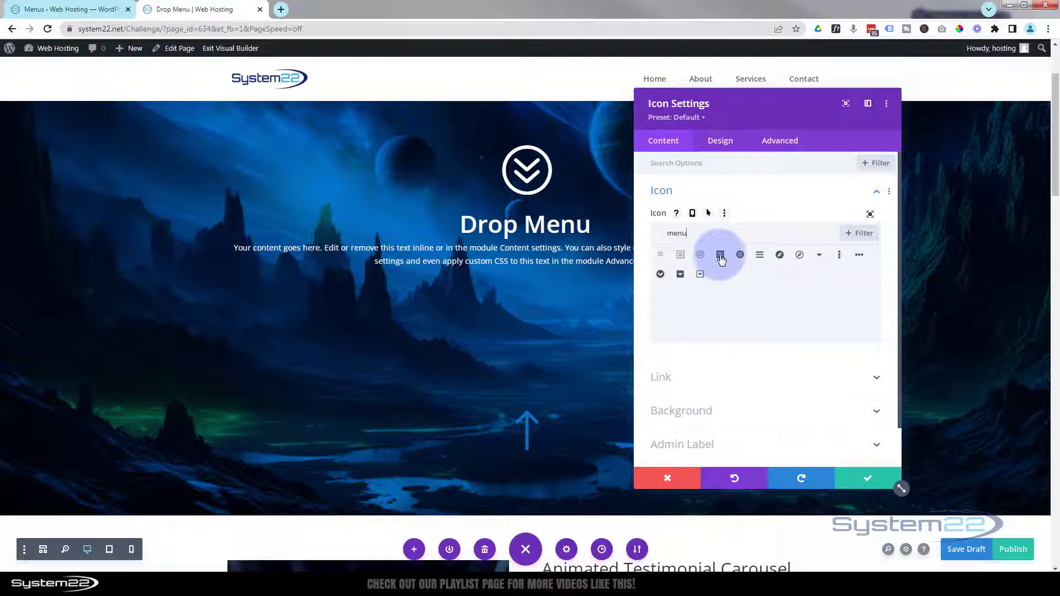
left_click(700, 256)
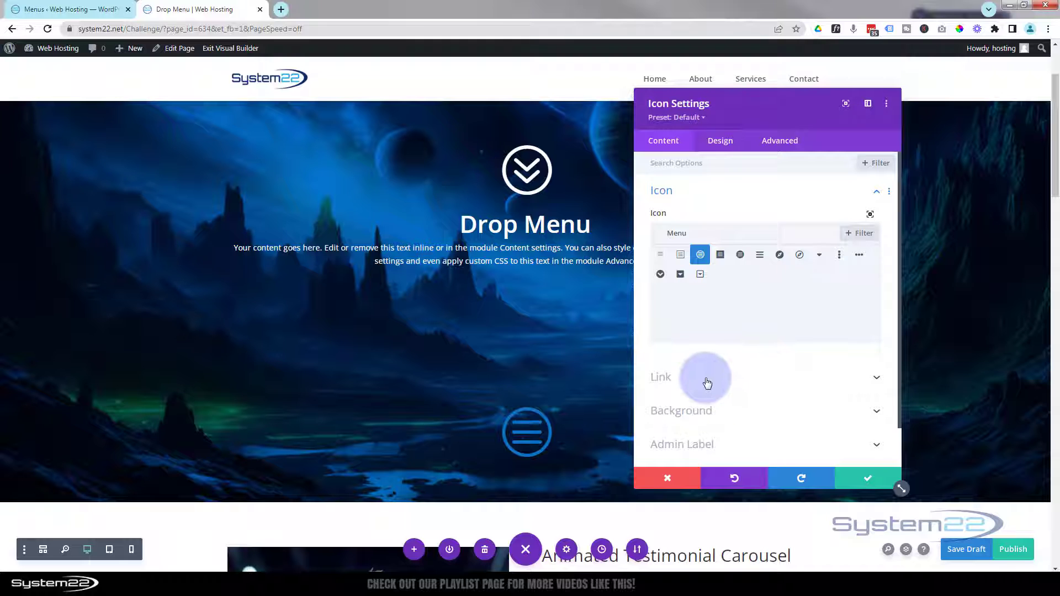
left_click(704, 416)
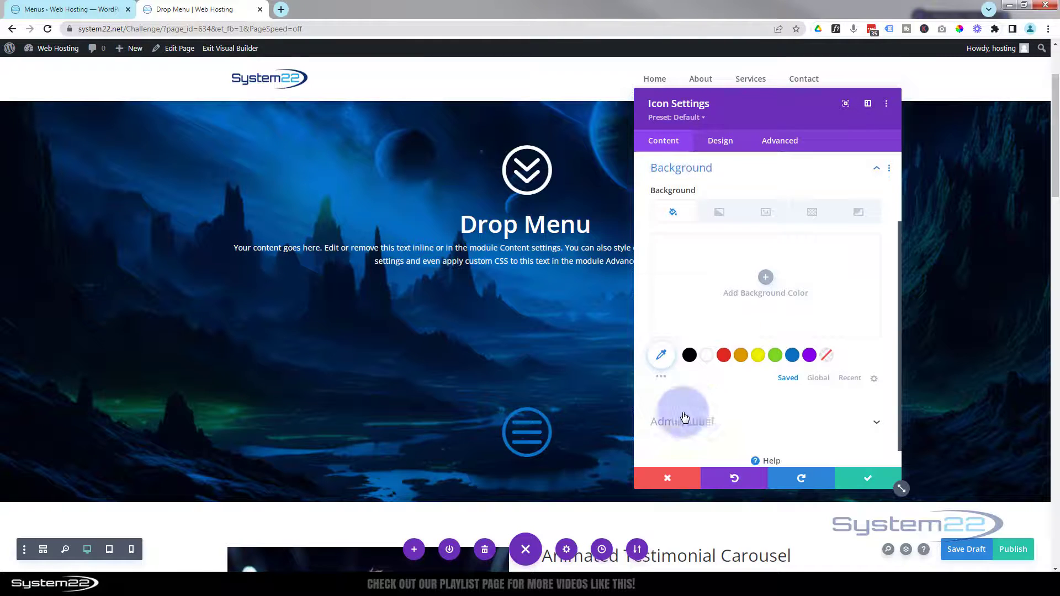
Step: Give the icon module a black background and a white icon colour
left_click(691, 358)
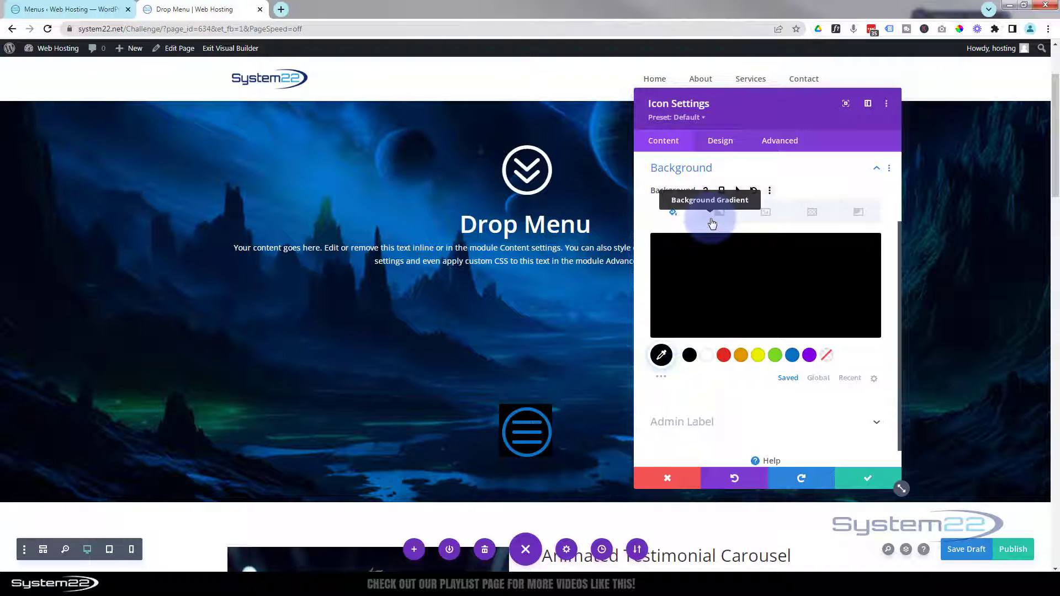
scroll(594, 348, "down", 1)
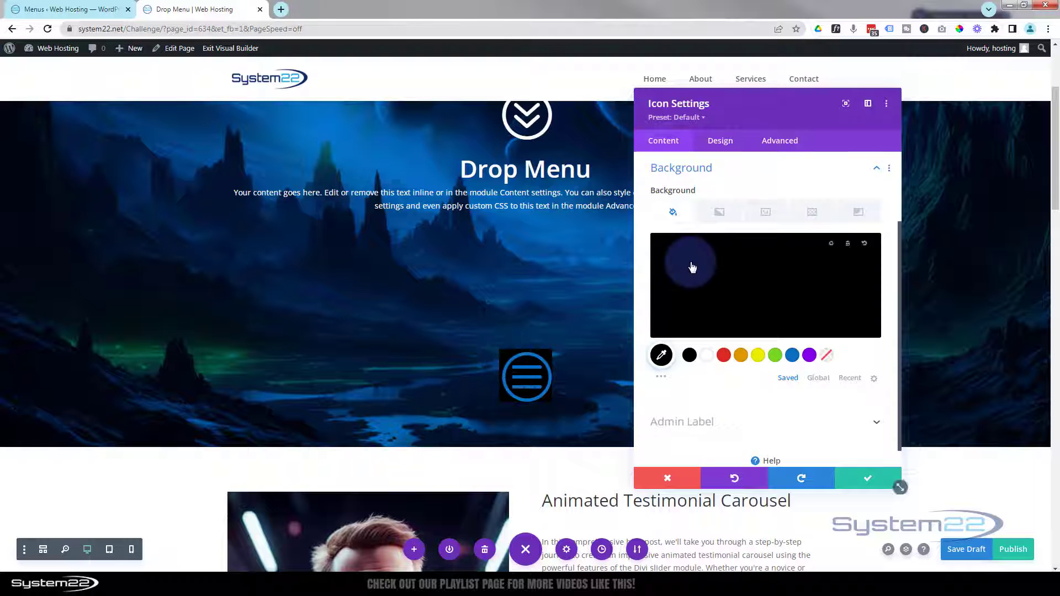
left_click(724, 143)
left_click(753, 192)
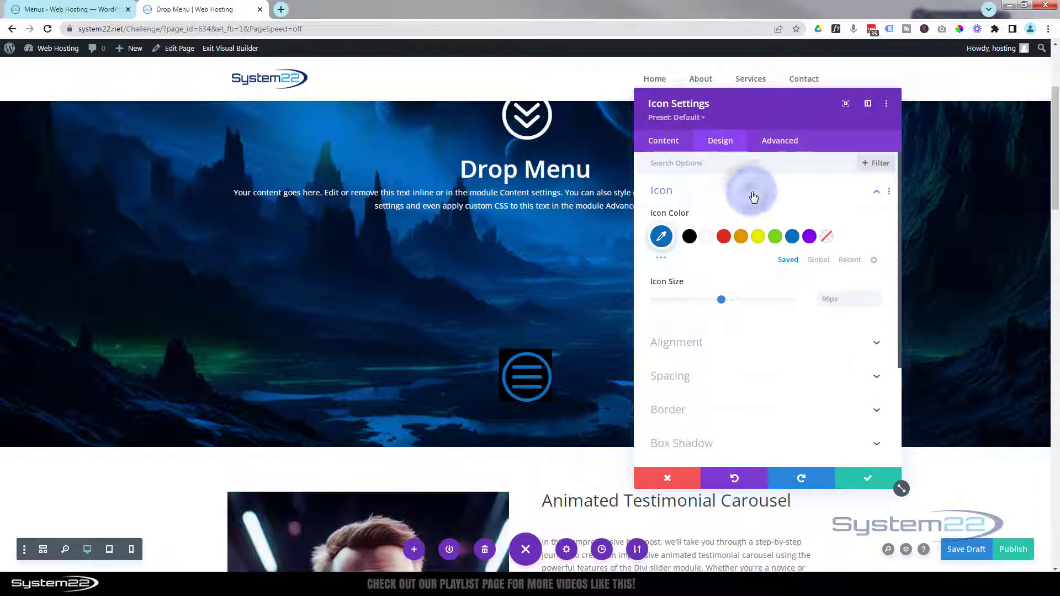
left_click(706, 239)
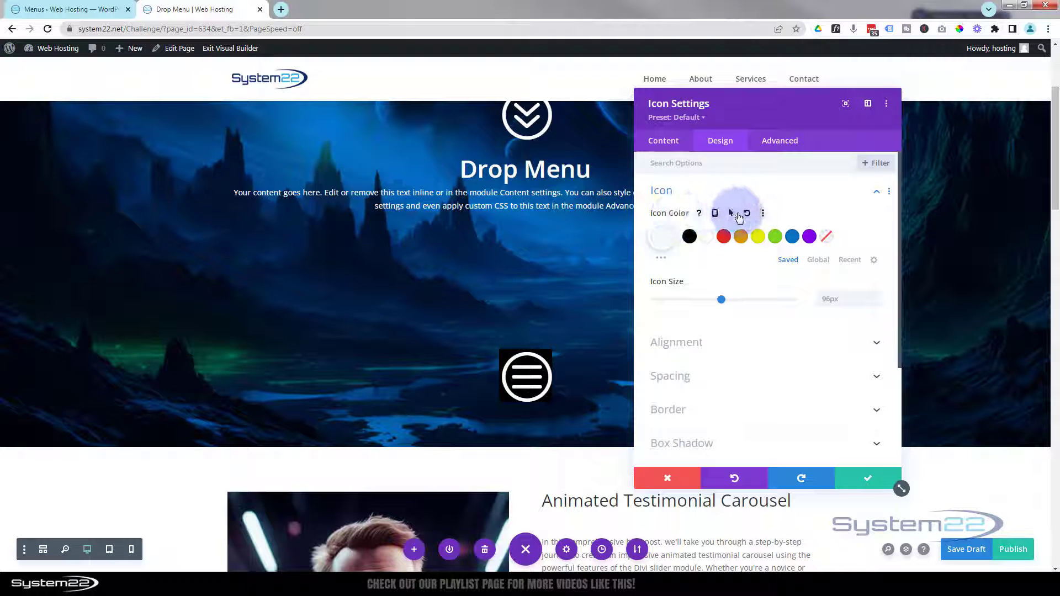
Step: Set the hamburger icon's hover colour to orange
left_click(735, 217)
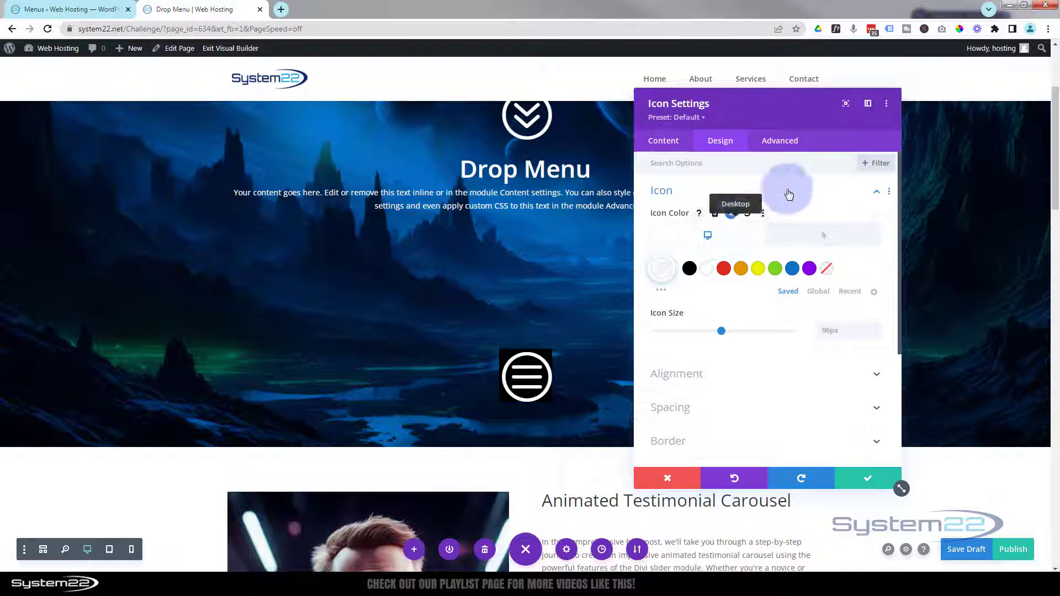
left_click(814, 242)
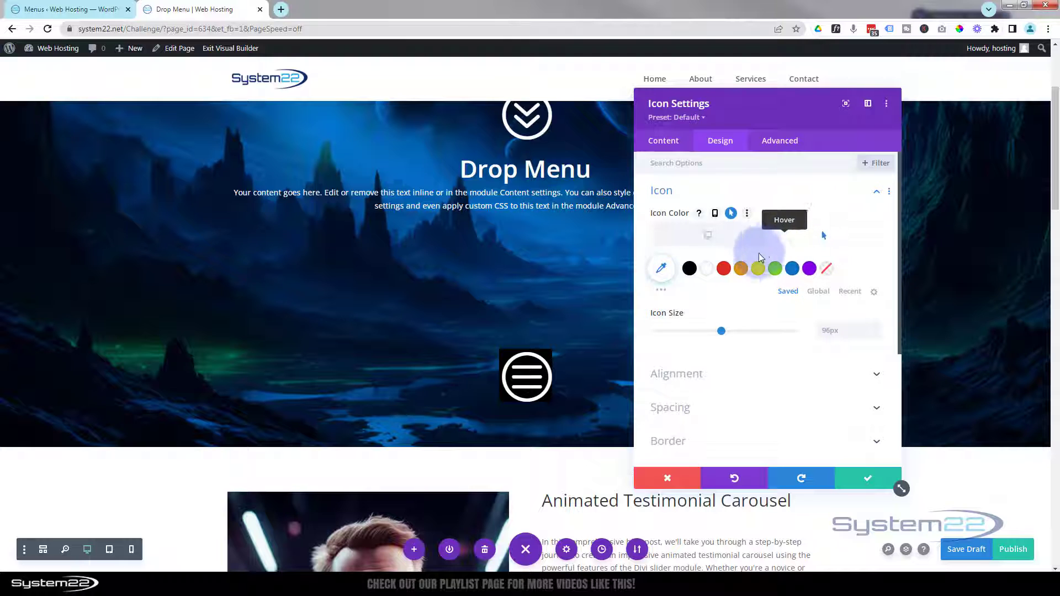
left_click(741, 269)
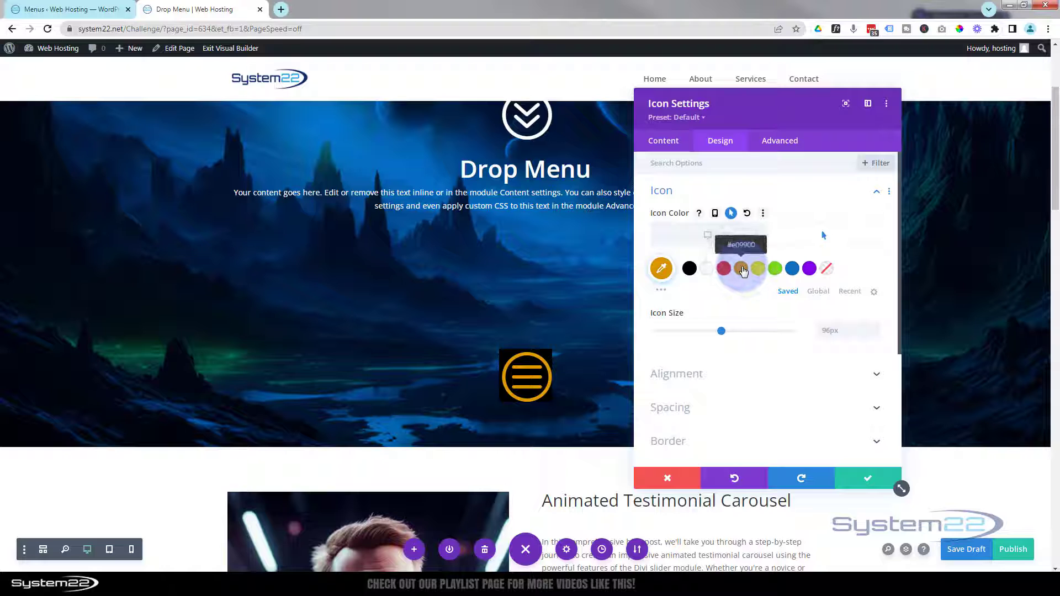
left_click(700, 238)
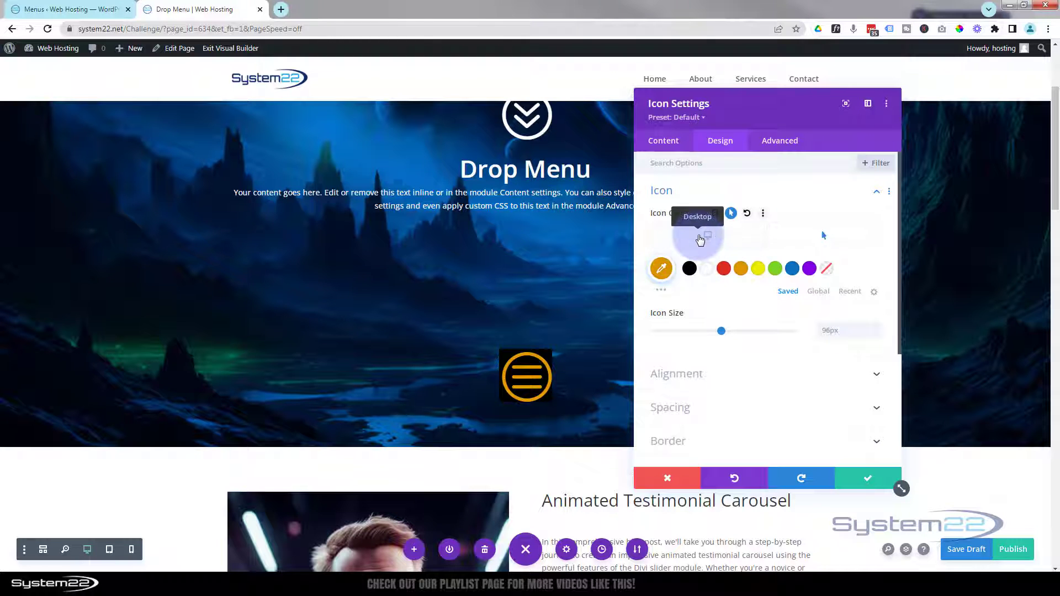
left_click(699, 238)
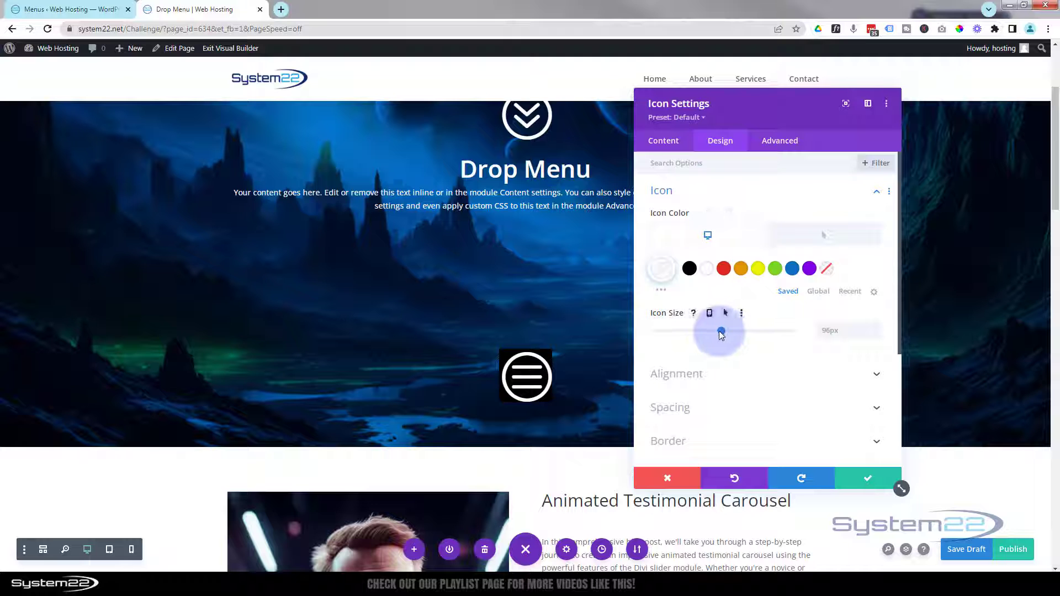
Step: Shrink the hamburger icon to 30px and change its background to red (#e02b20)
left_click_drag(711, 331, 699, 330)
left_click_drag(690, 331, 675, 327)
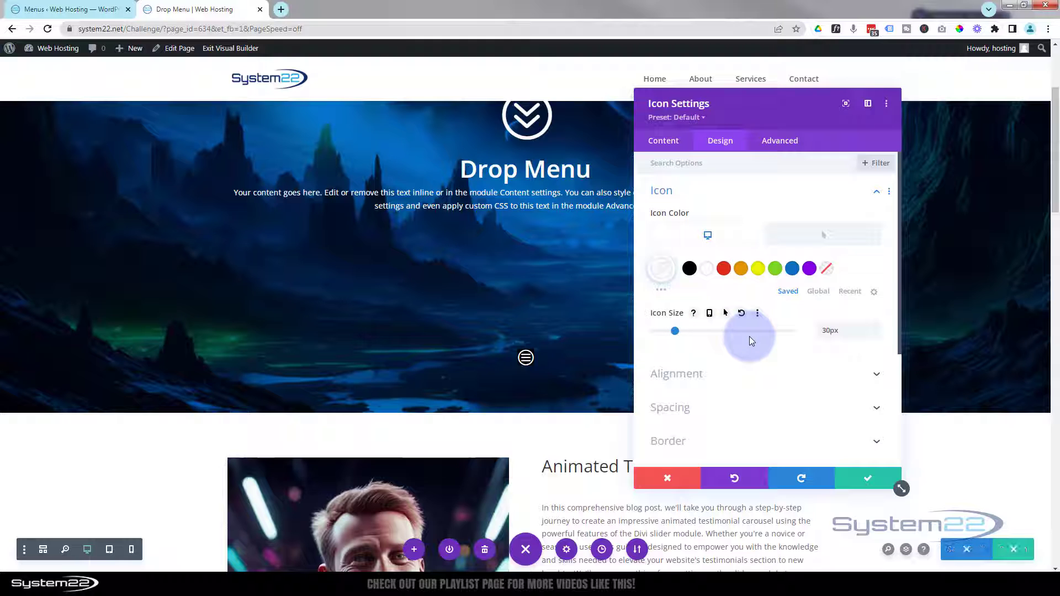
left_click(654, 145)
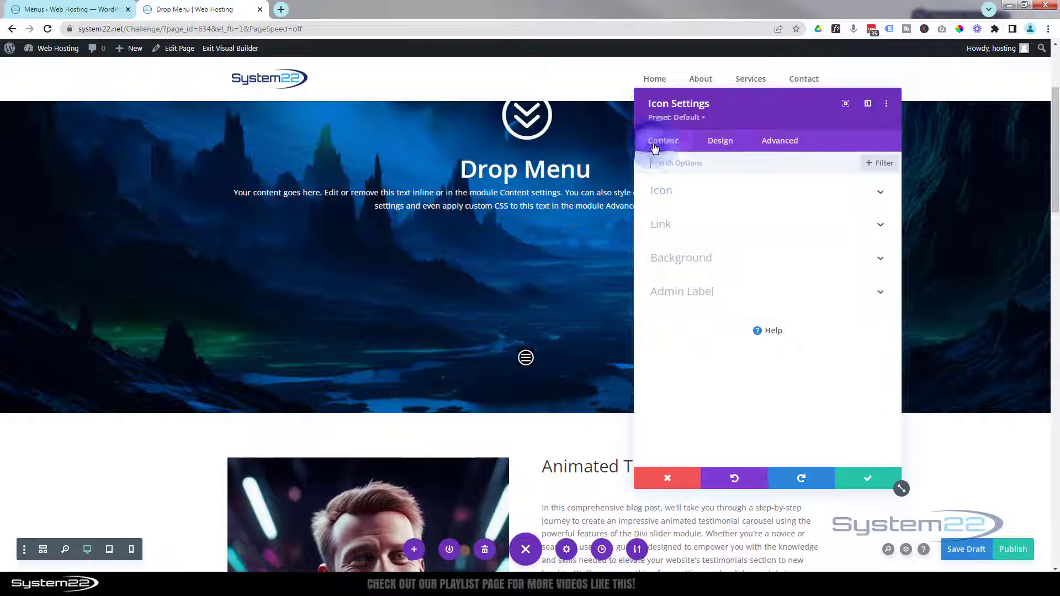
left_click(721, 260)
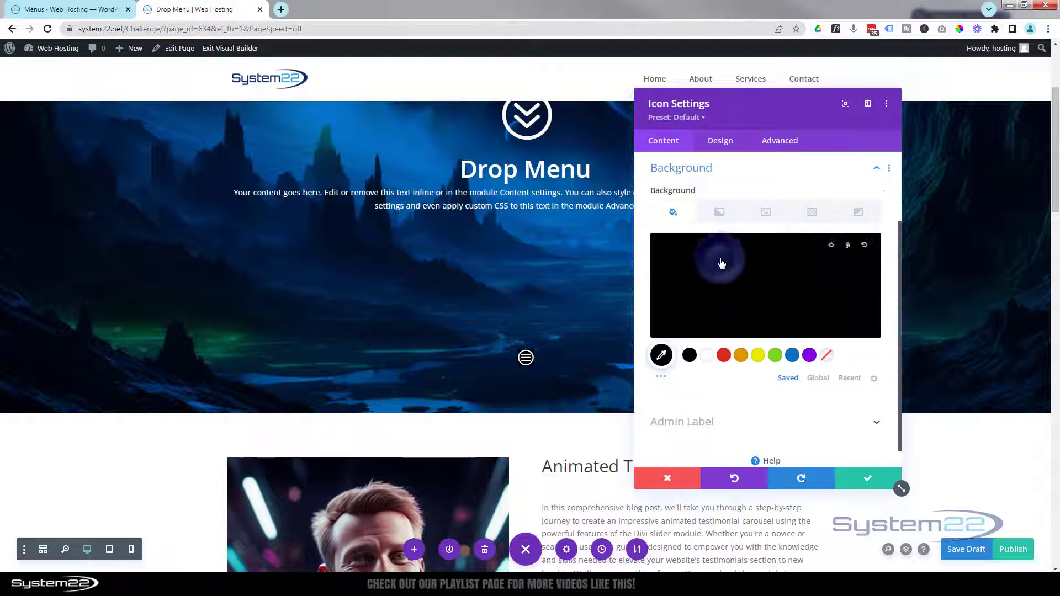
left_click(723, 356)
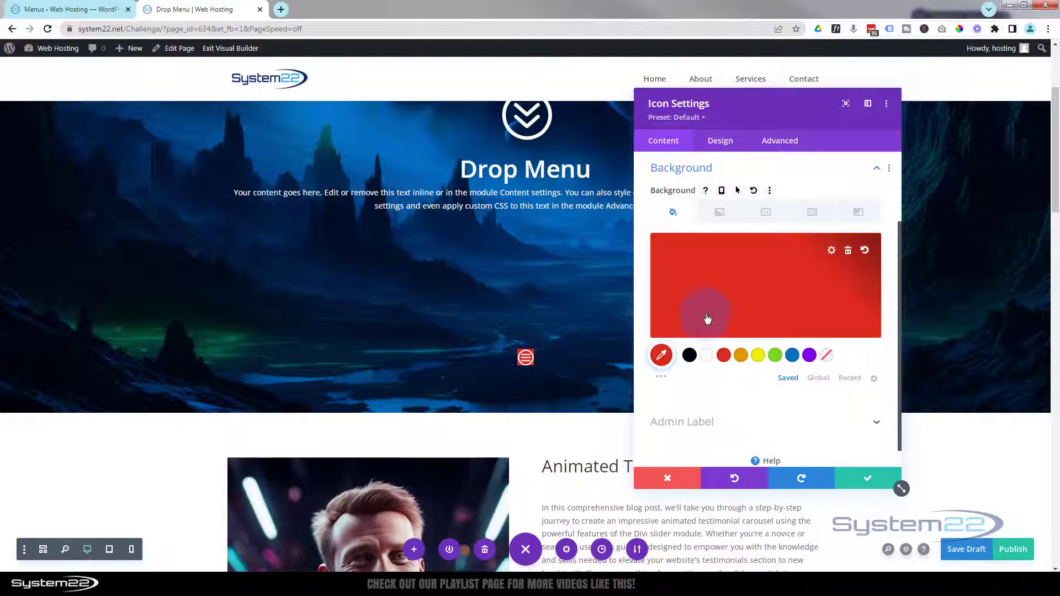
left_click(721, 142)
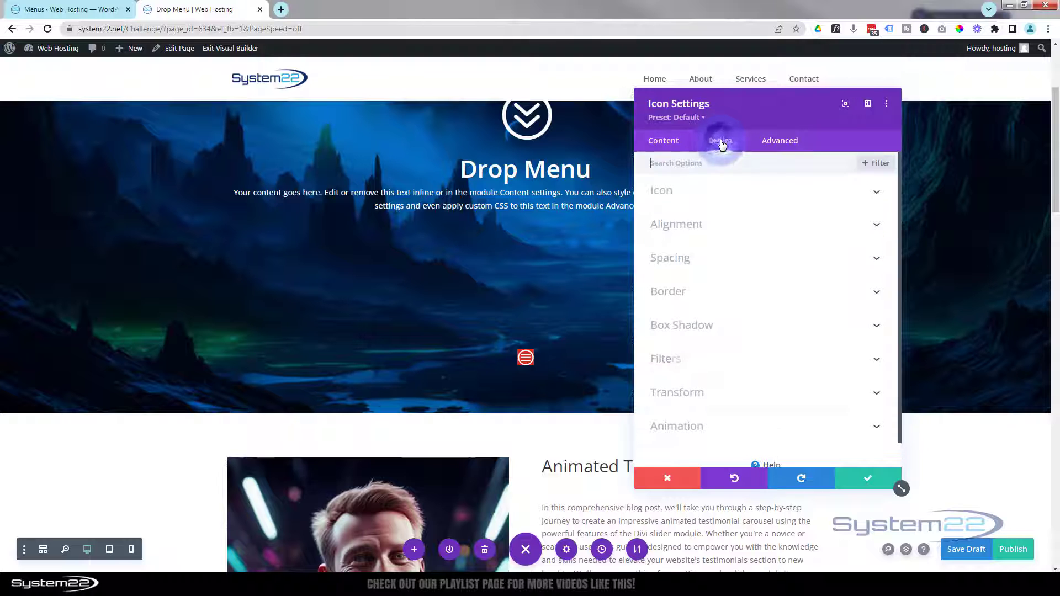
Step: Set the icon's top and left padding to 5px
left_click(776, 265)
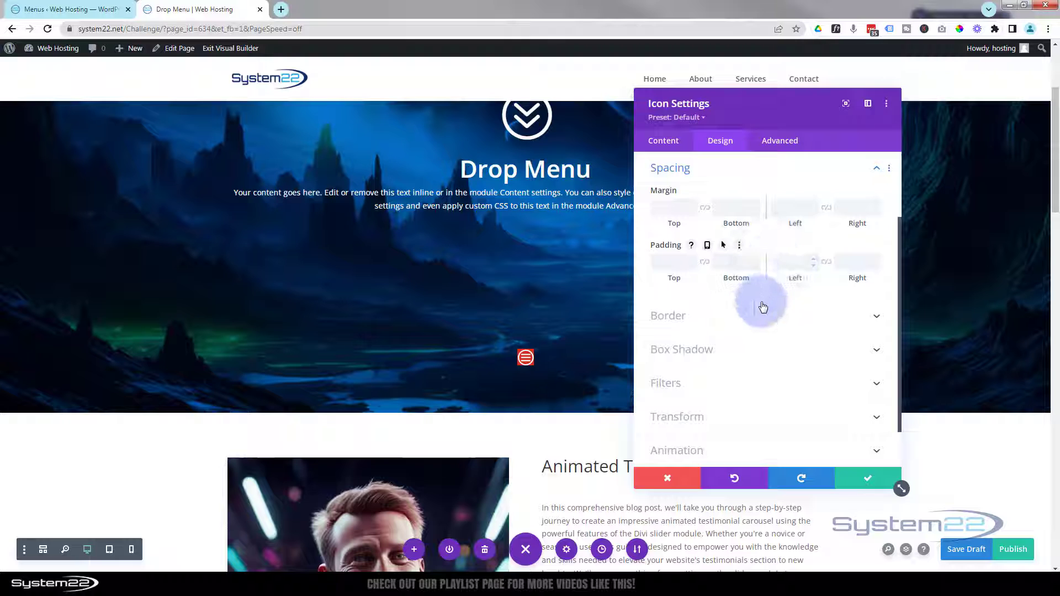
left_click(667, 261)
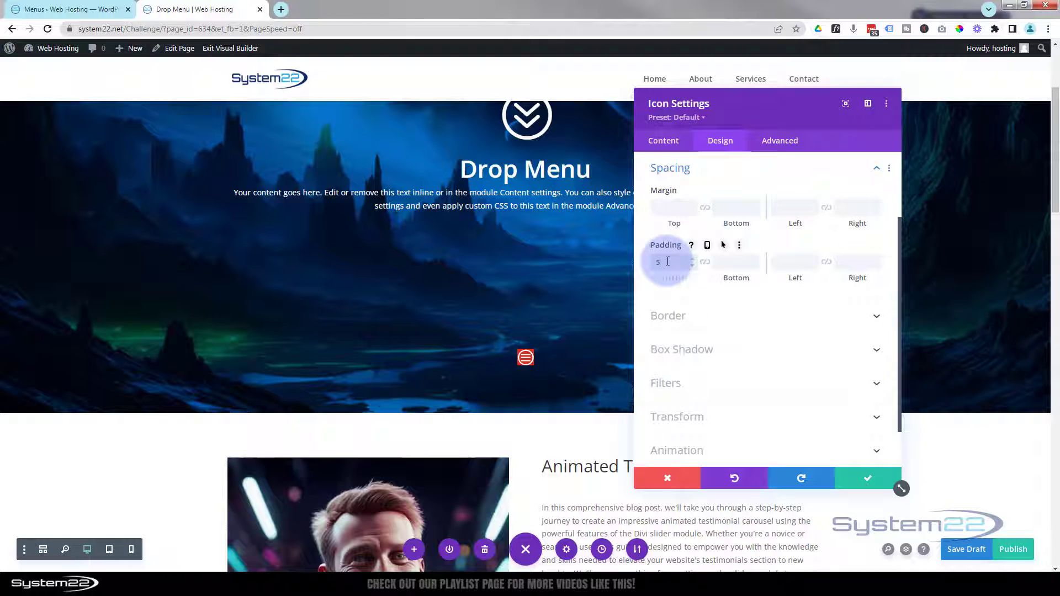
type("5")
left_click(705, 265)
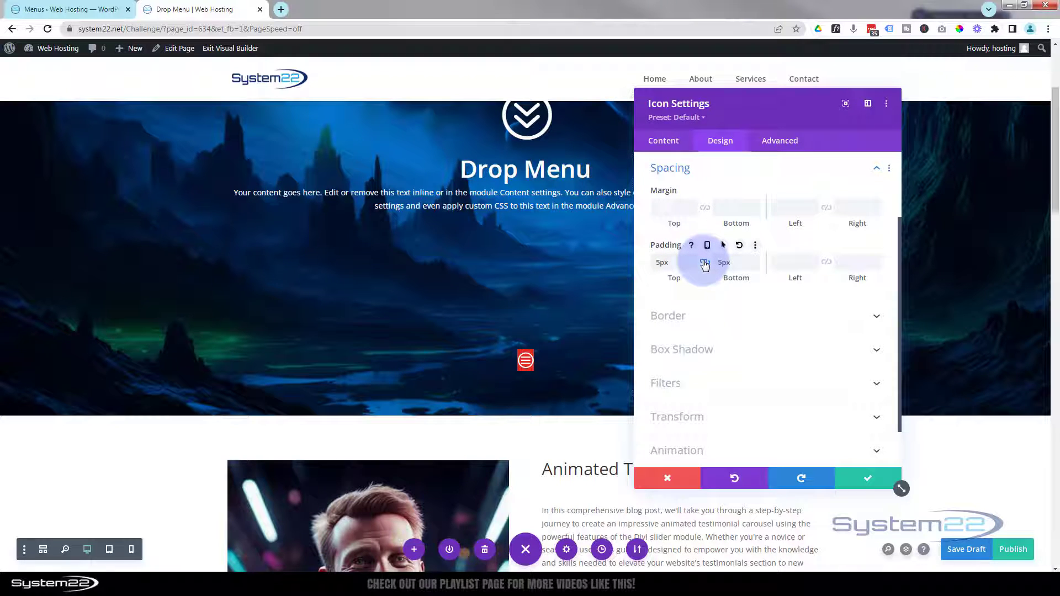
left_click(778, 264)
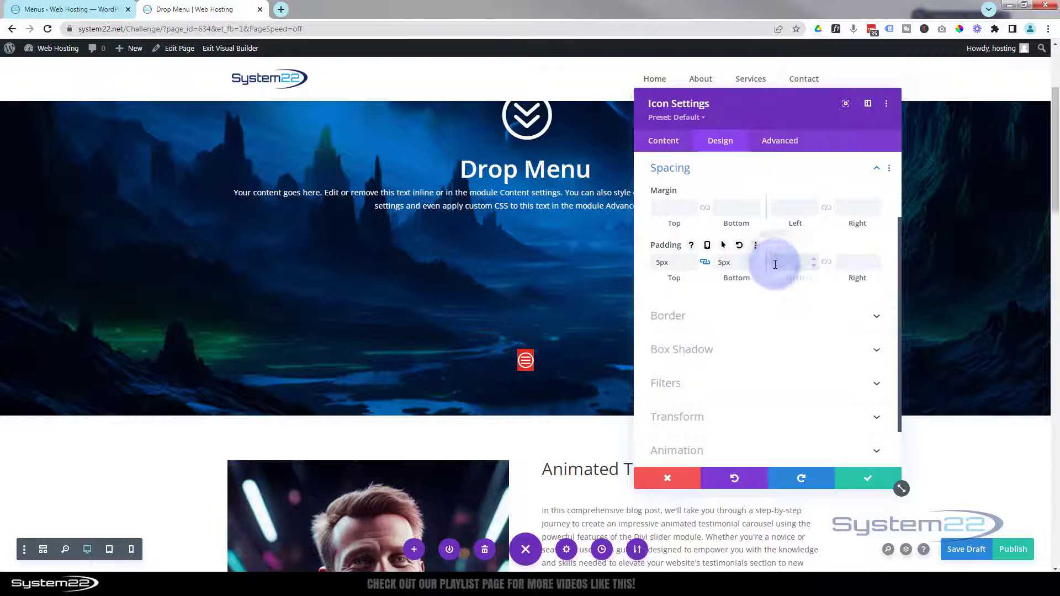
type("5")
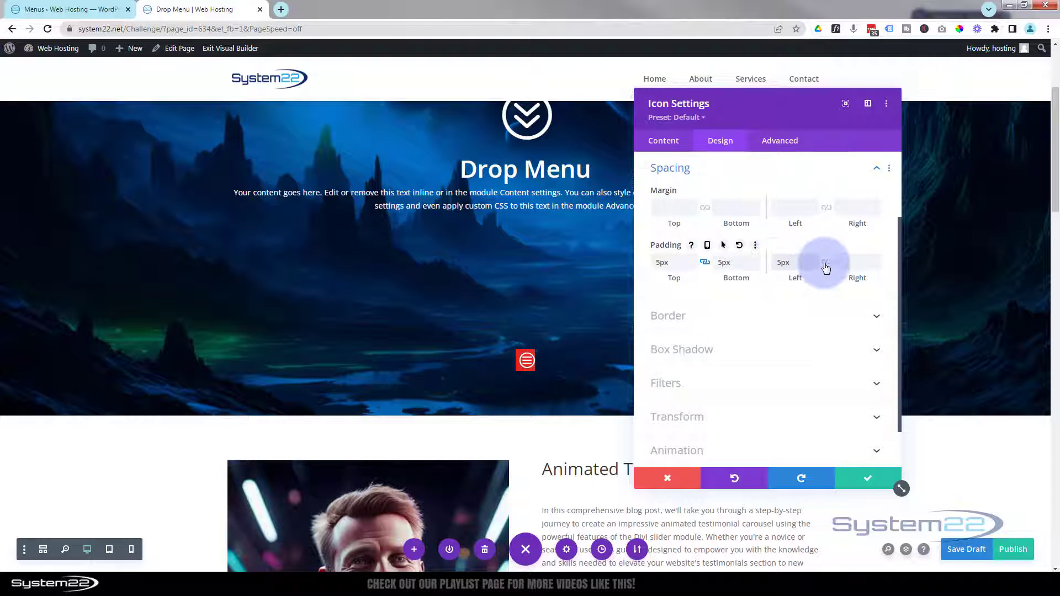
left_click(825, 264)
left_click(826, 264)
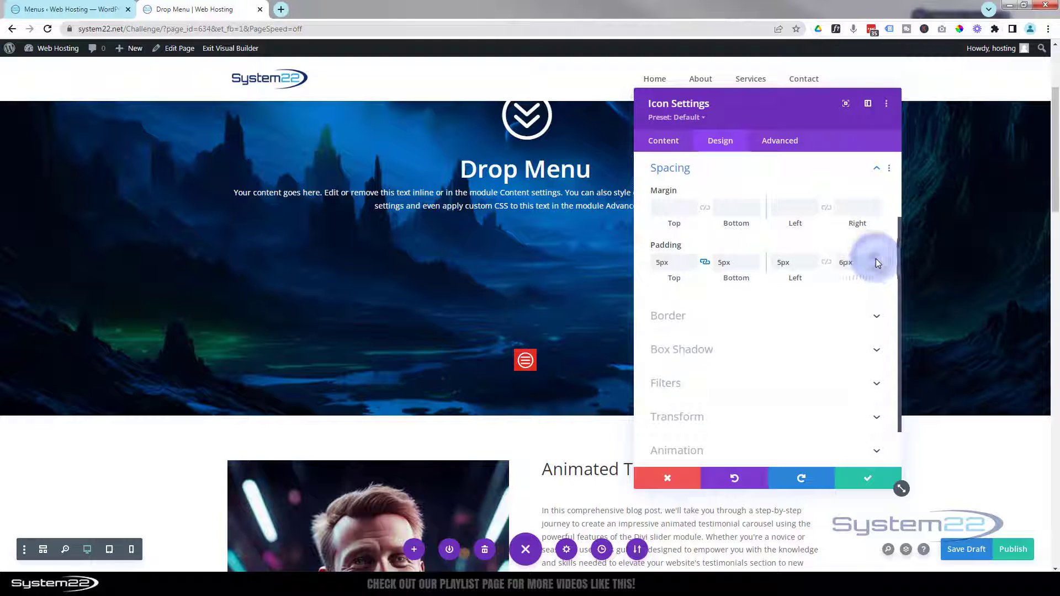
Step: Adjust padding to 7px bottom and 6px right, keeping the top at 5px
left_click(752, 261)
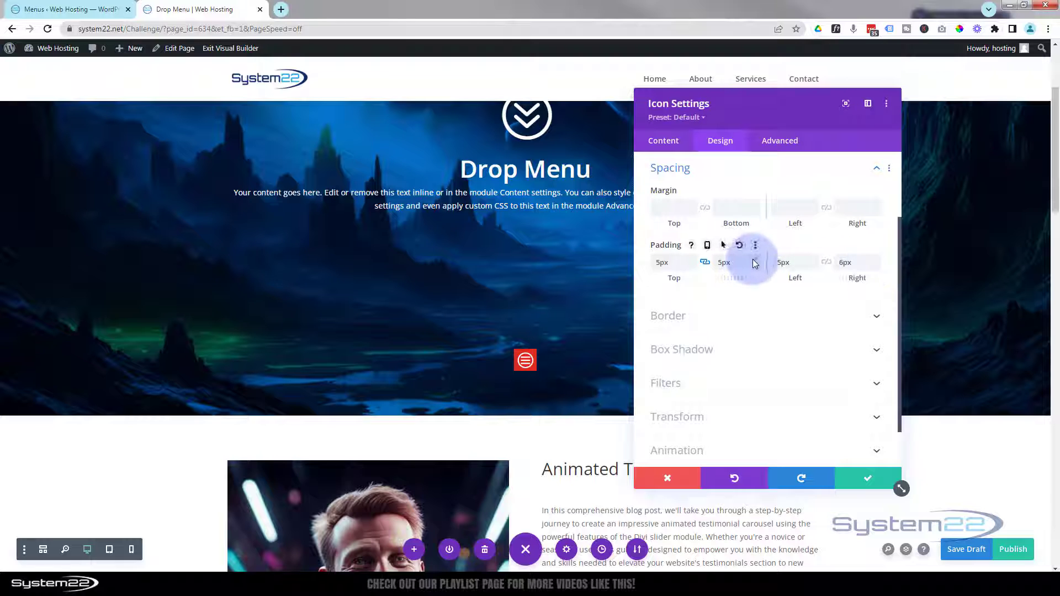
left_click(755, 259)
left_click(755, 260)
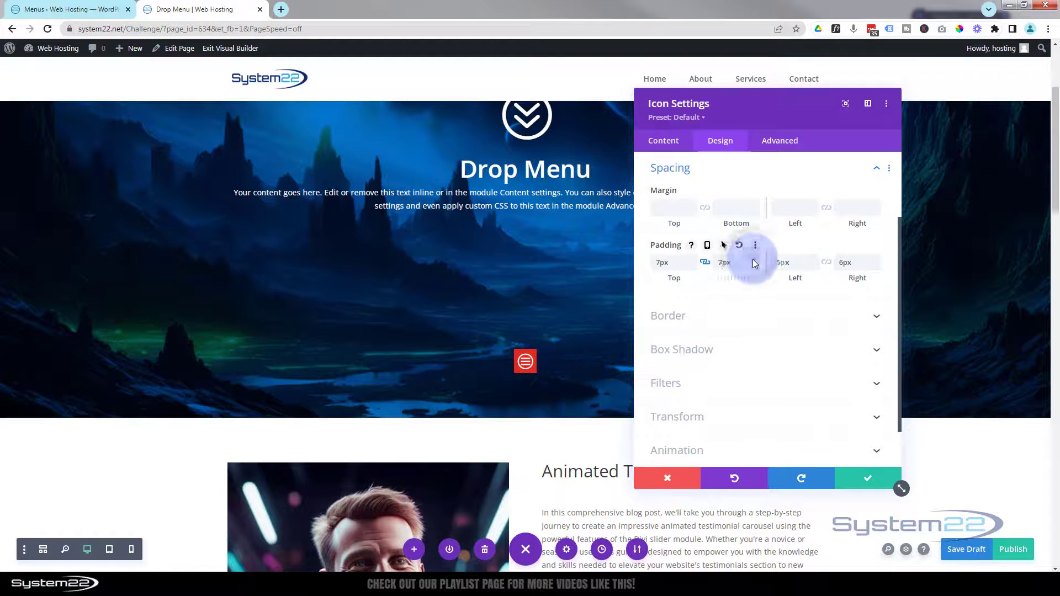
left_click(708, 264)
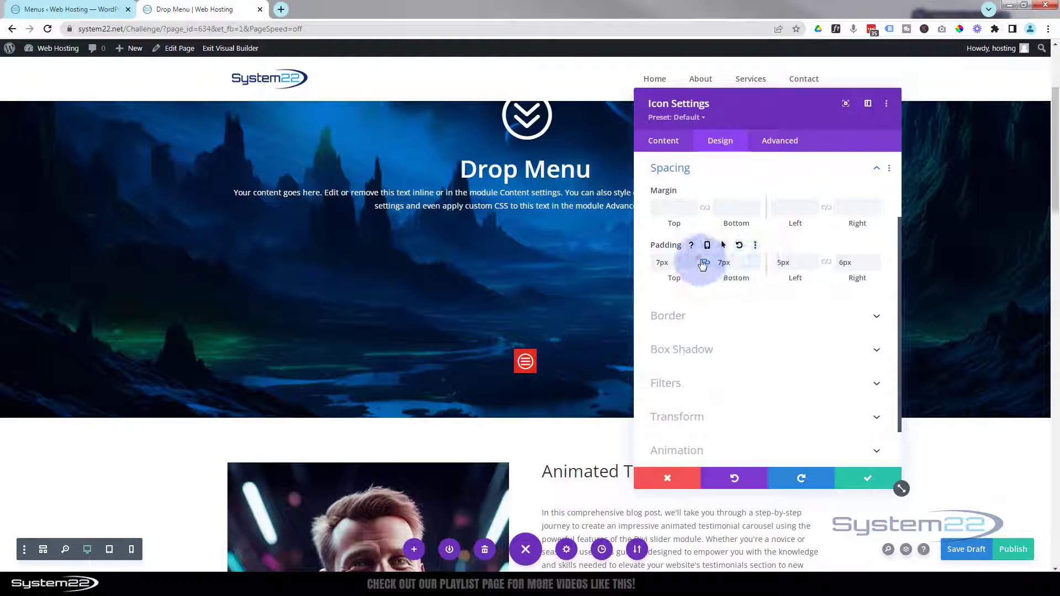
left_click(670, 263)
left_click(693, 268)
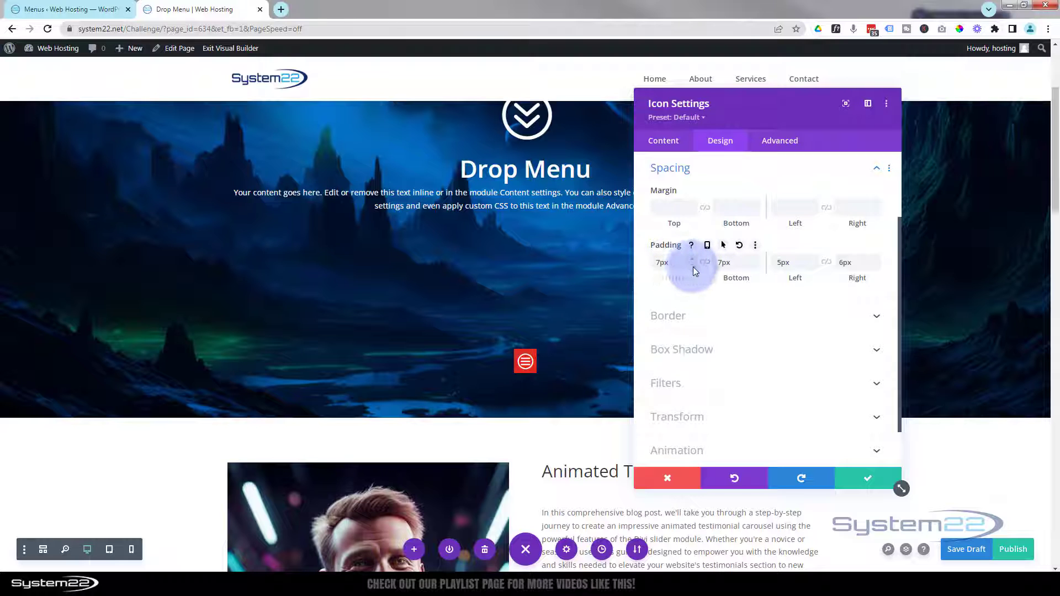
left_click(692, 267)
left_click(692, 267)
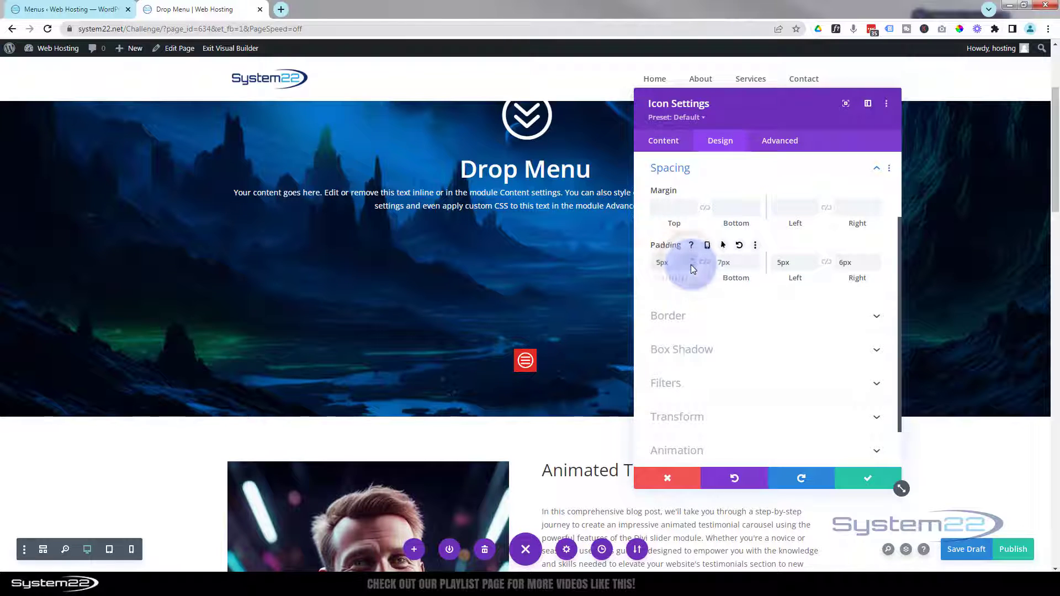
left_click(749, 267)
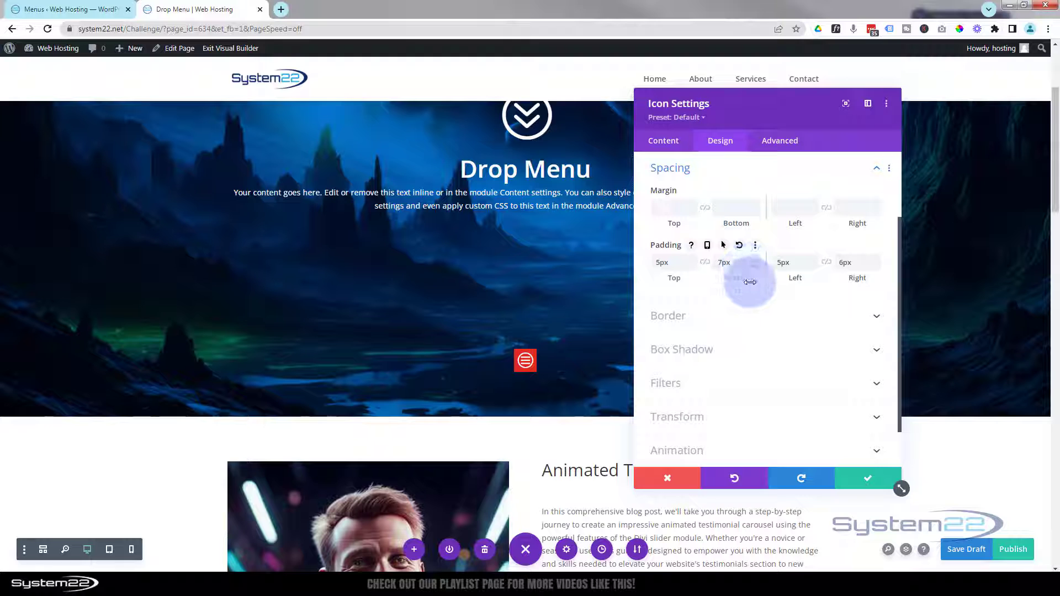
left_click(757, 265)
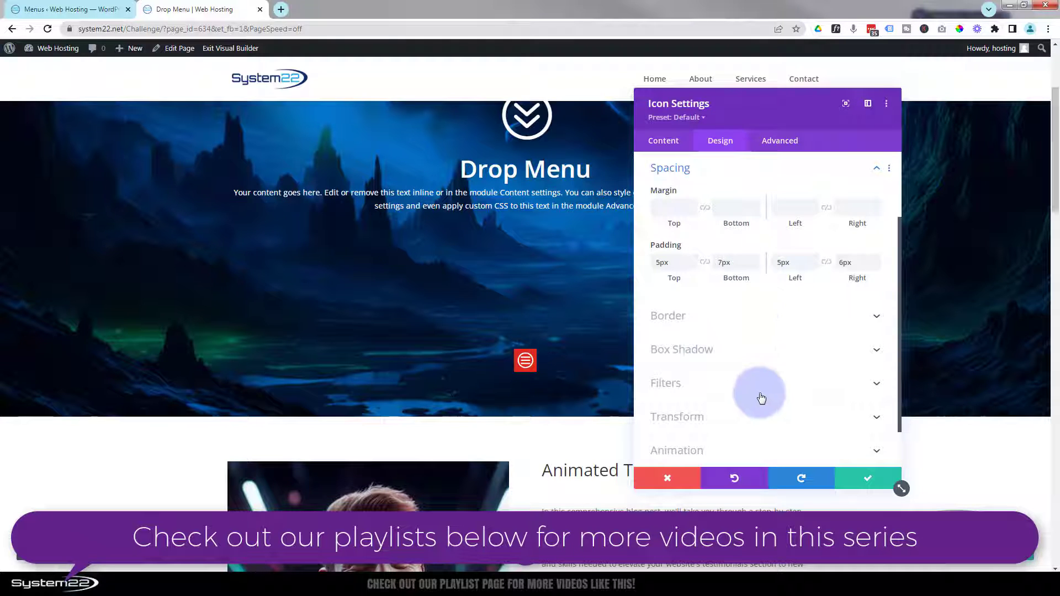
left_click(664, 142)
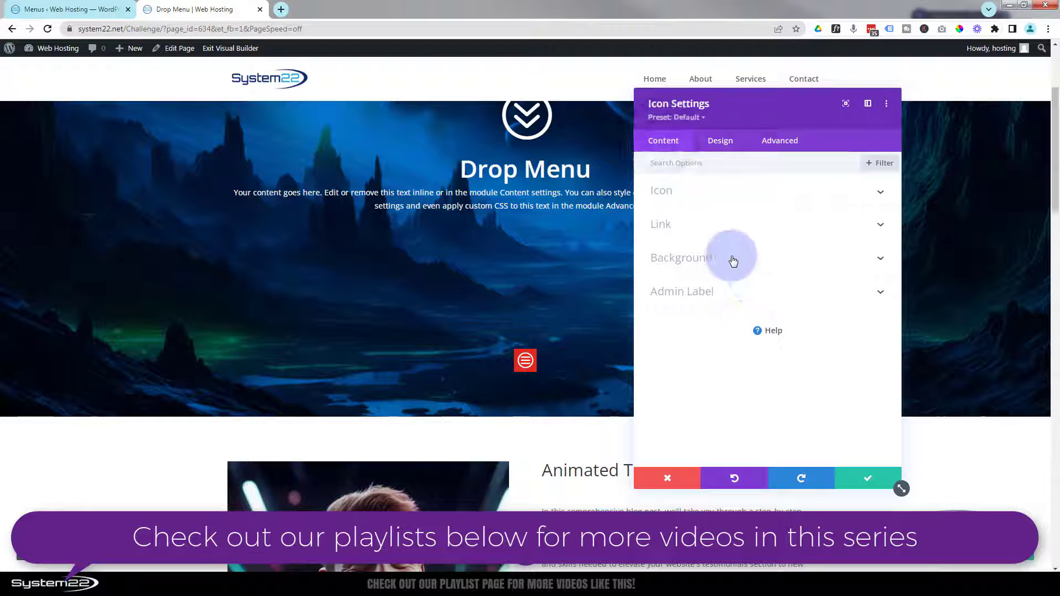
Step: Change the hamburger icon's background colour from red to black (#000000)
left_click(683, 258)
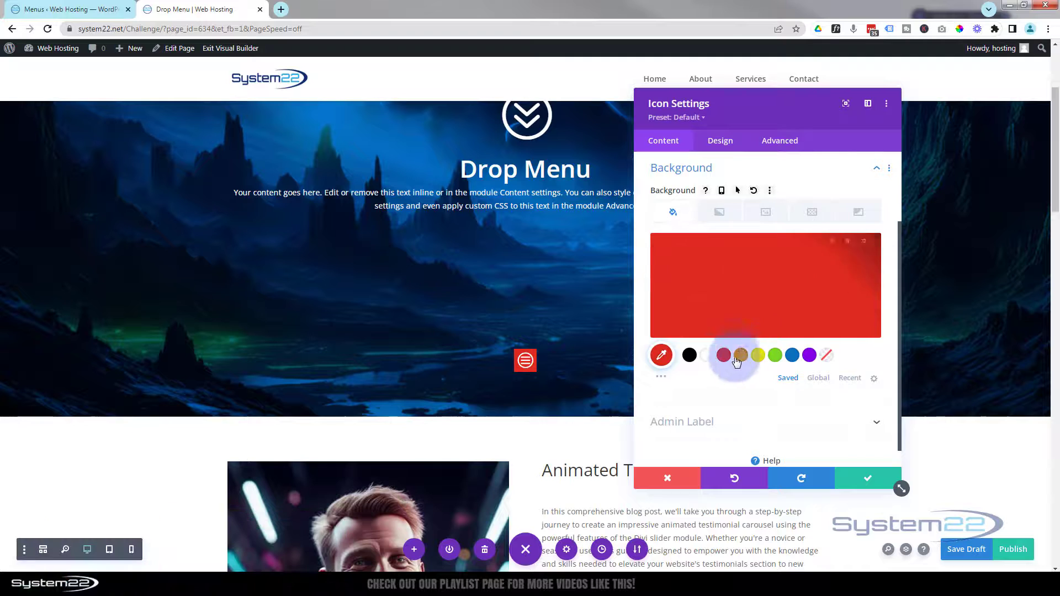
left_click(690, 356)
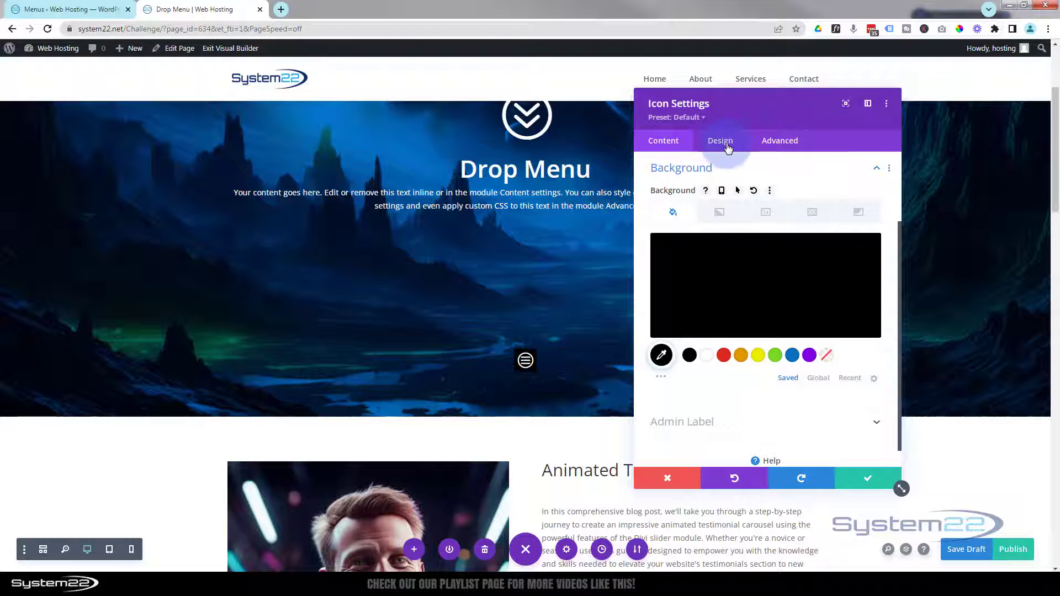
left_click(721, 141)
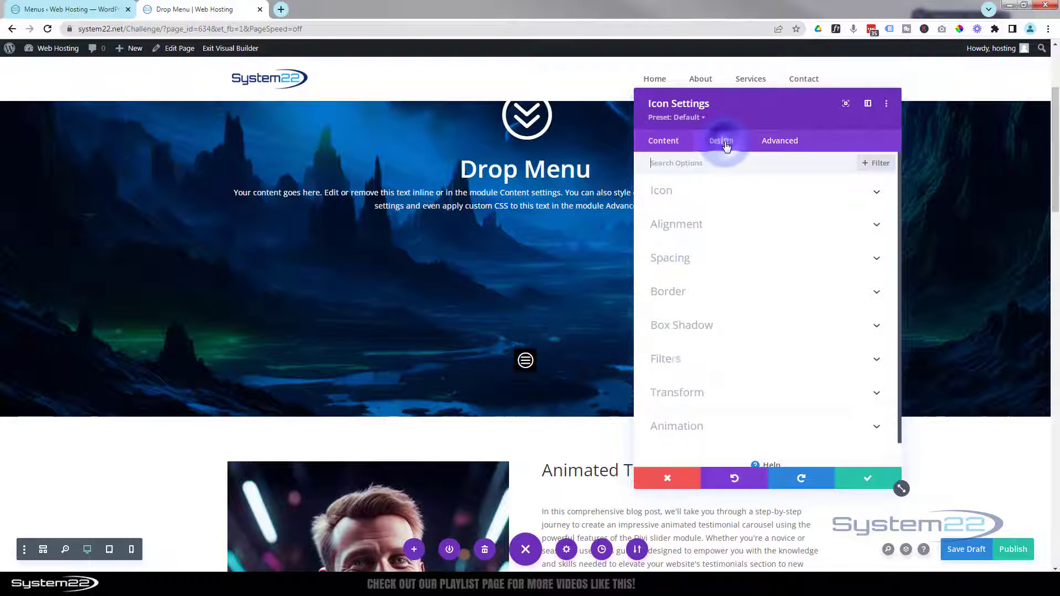
Step: Give the hamburger icon a 1px white border
left_click(744, 301)
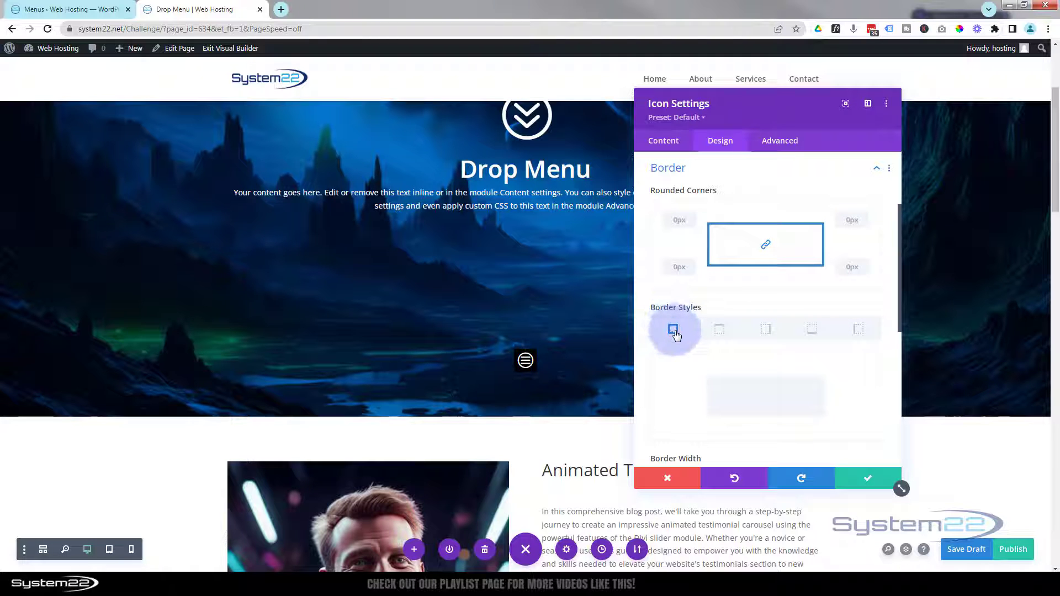
scroll(719, 383, "down", 2)
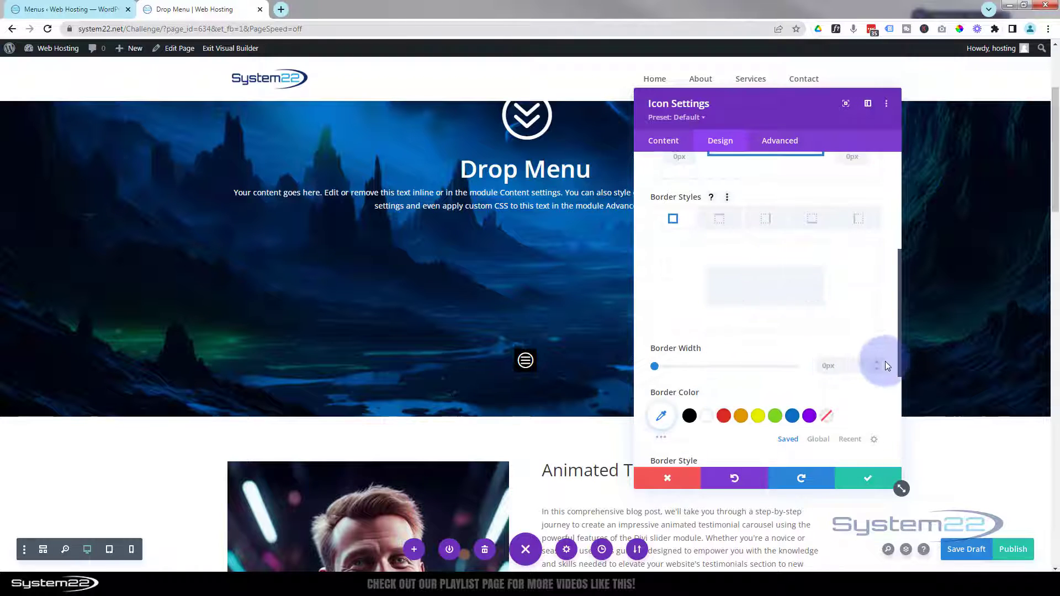
left_click(876, 361)
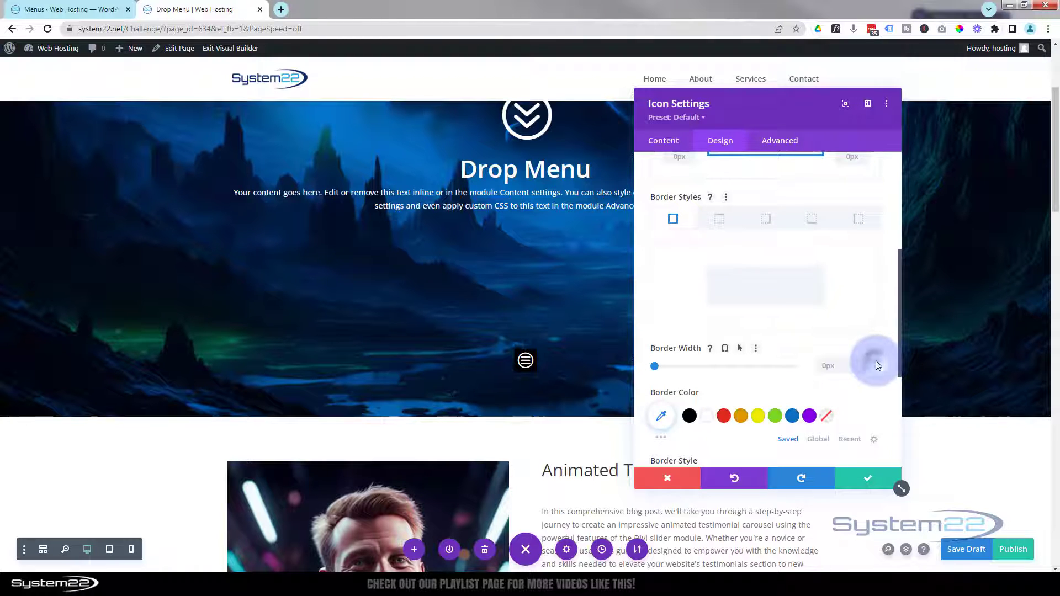
left_click(704, 418)
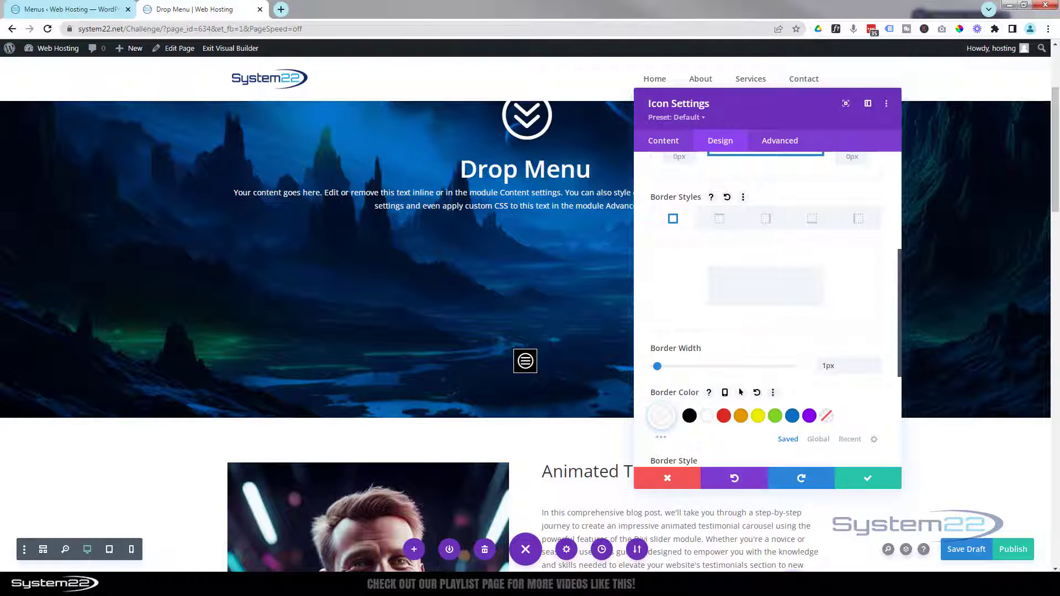
scroll(695, 360, "up", 2)
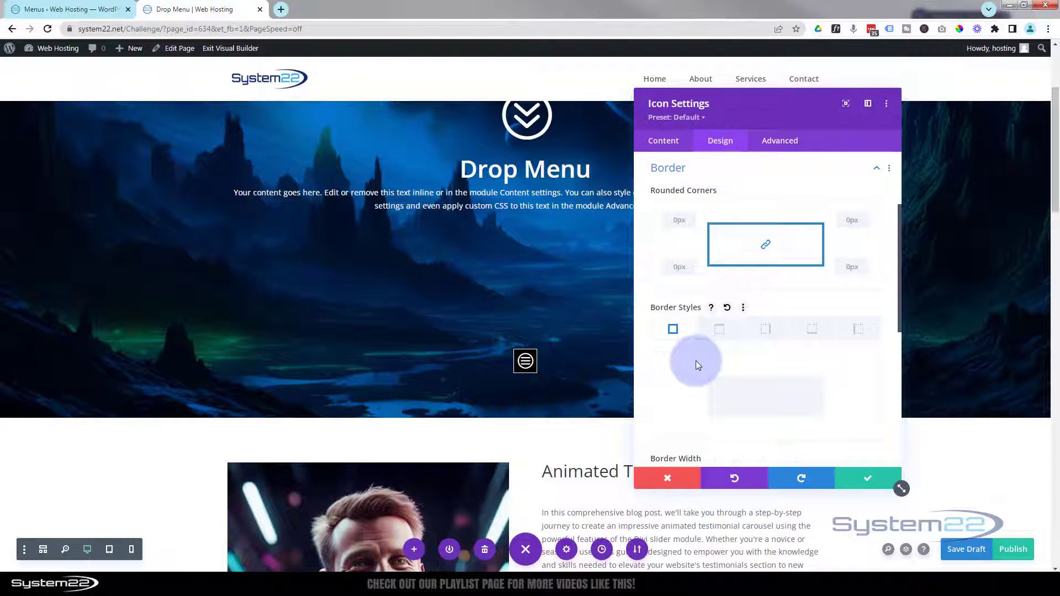
Step: Try a 50px corner radius on the icon, then select the value to reset it
left_click(679, 218)
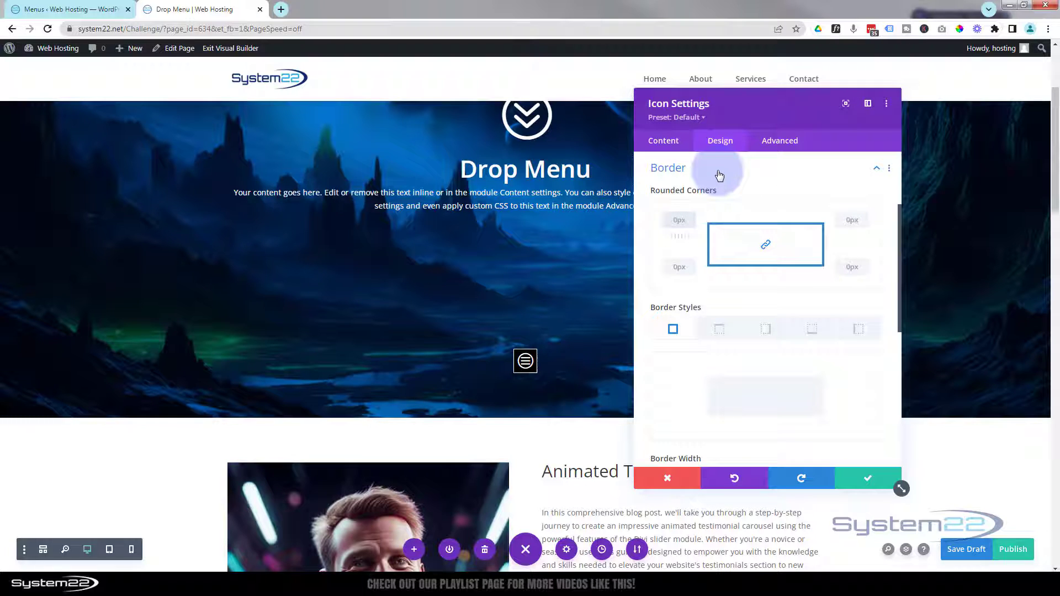
type("50px")
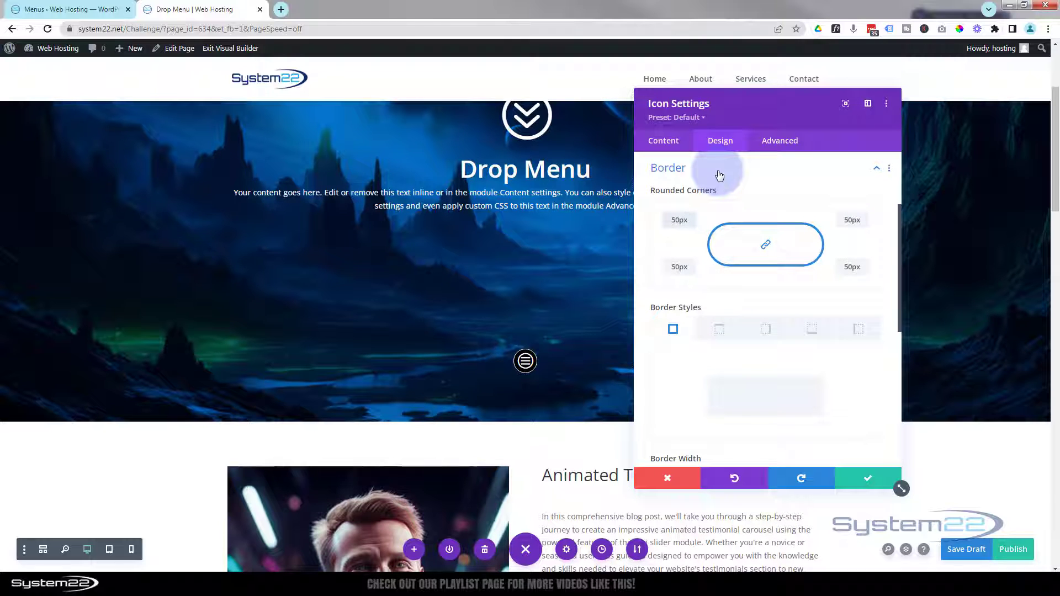
left_click(684, 220)
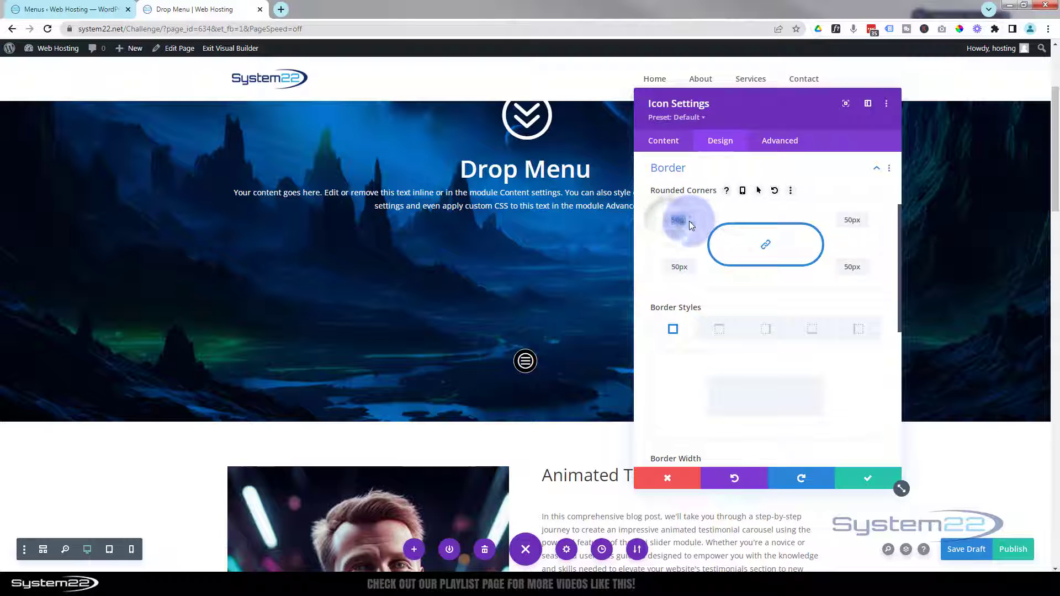
double_click(690, 224)
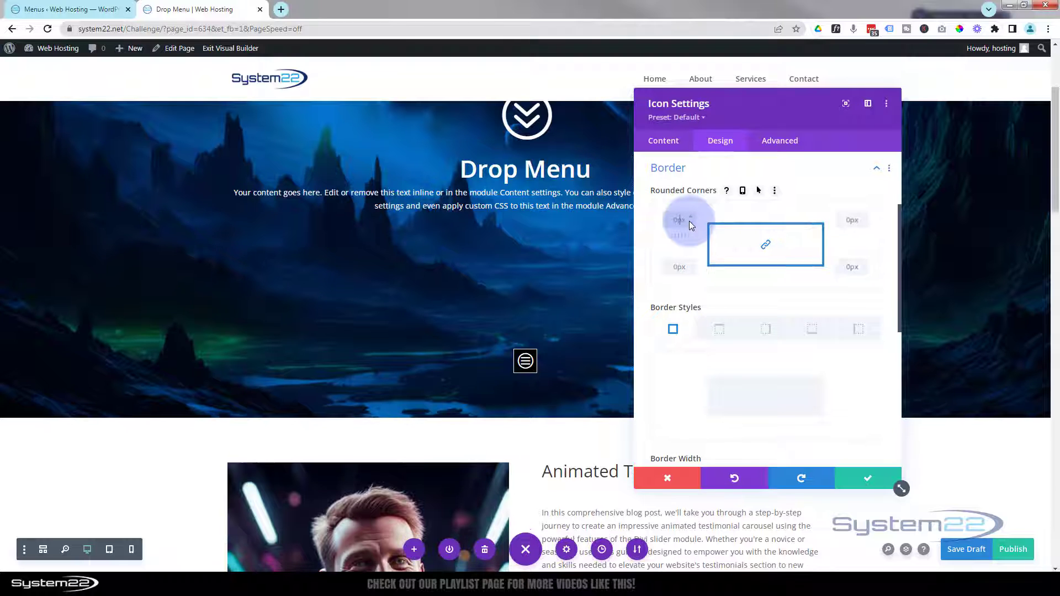
Step: Set the icon's border width back to 0px and save the icon settings
scroll(712, 282, "down", 4)
scroll(713, 282, "down", 1)
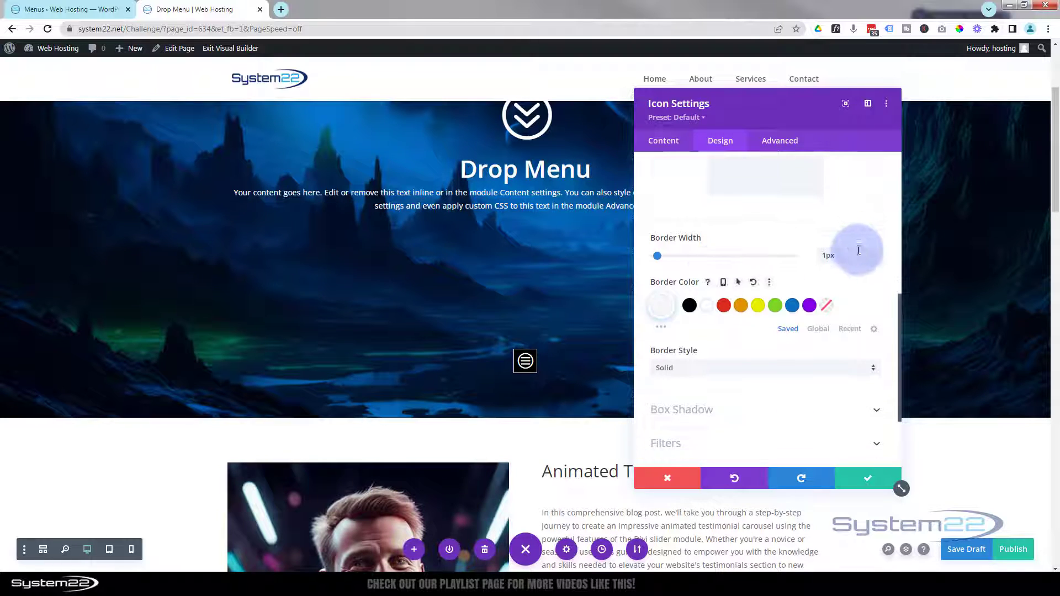
left_click(875, 260)
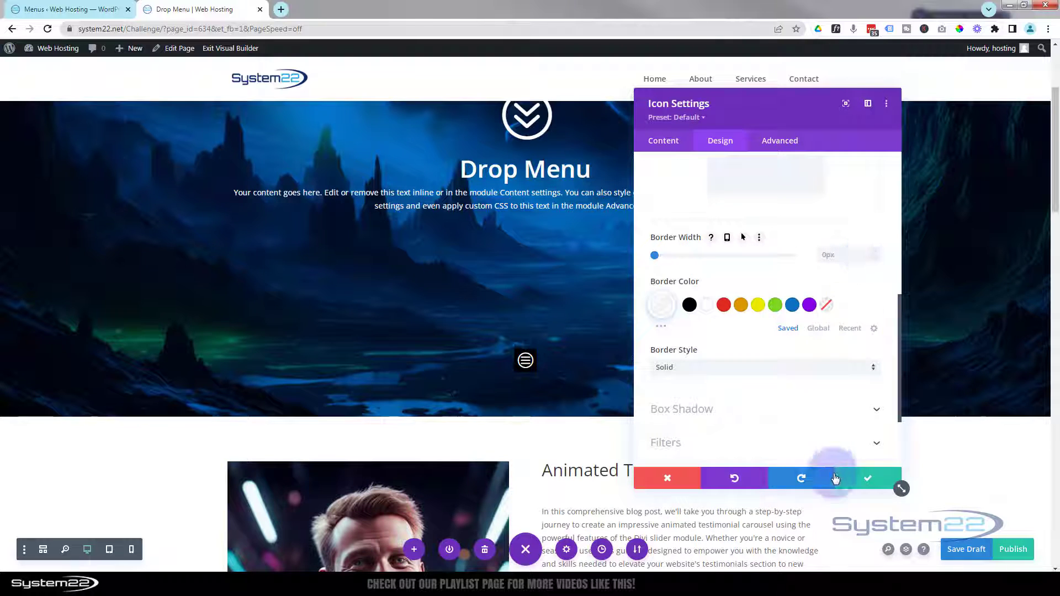
left_click(878, 483)
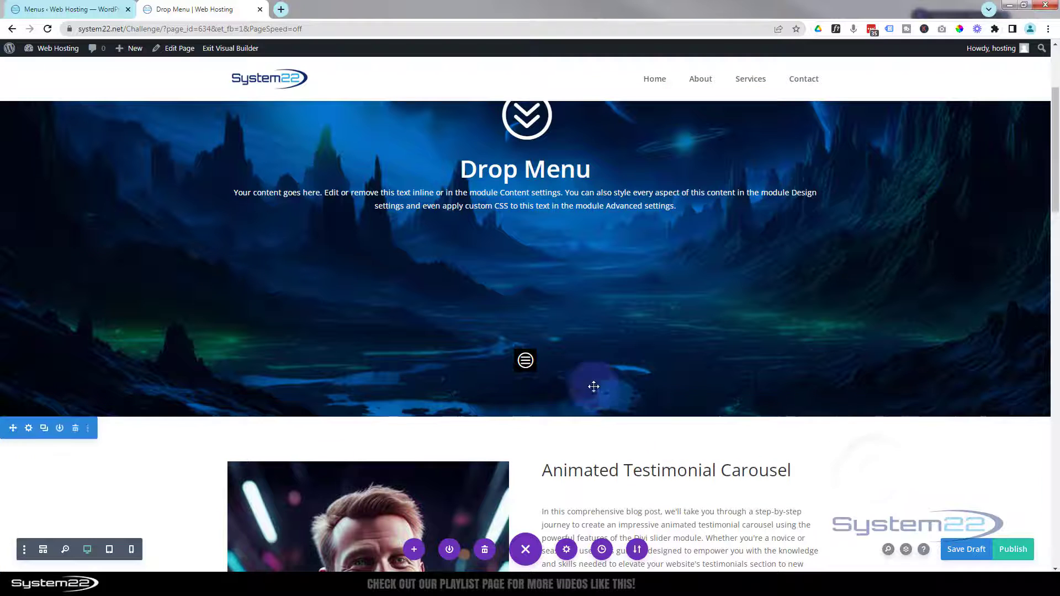
left_click(526, 360)
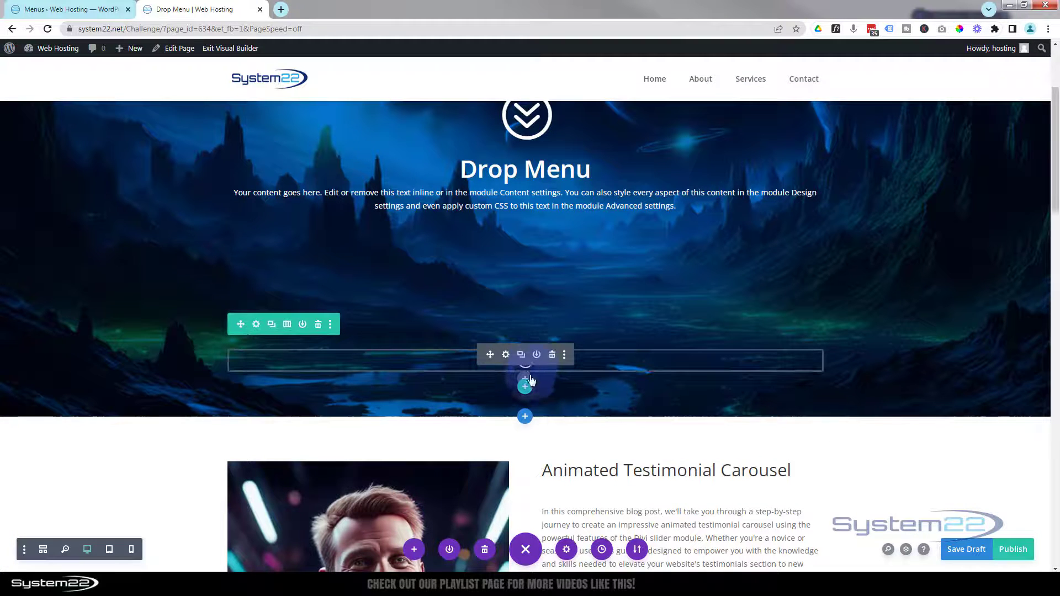
Step: Add a Menu module below the hamburger icon and set it to the 'sections' menu
left_click(525, 383)
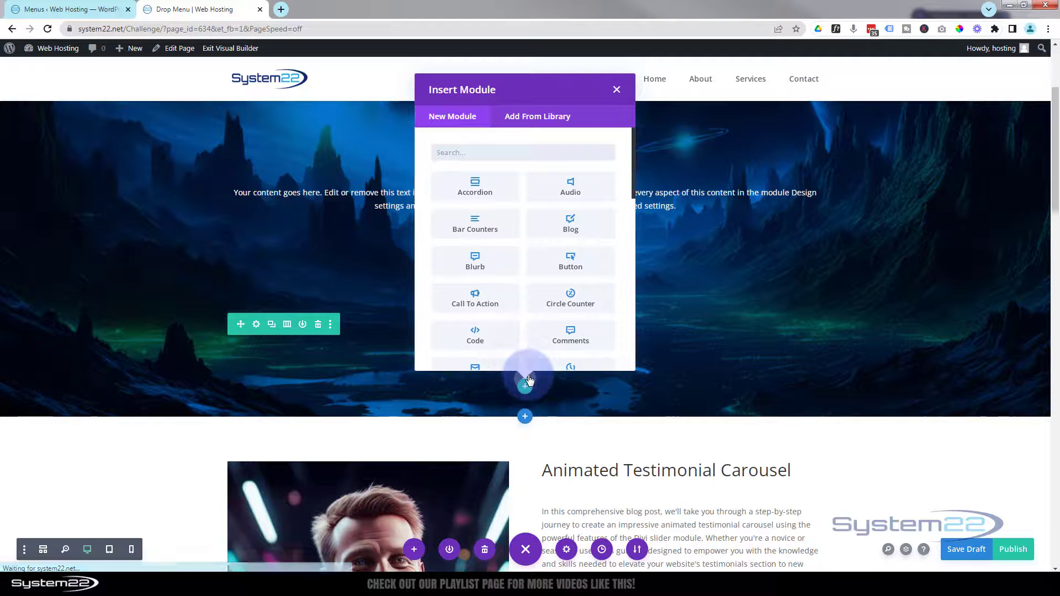
scroll(522, 293, "down", 5)
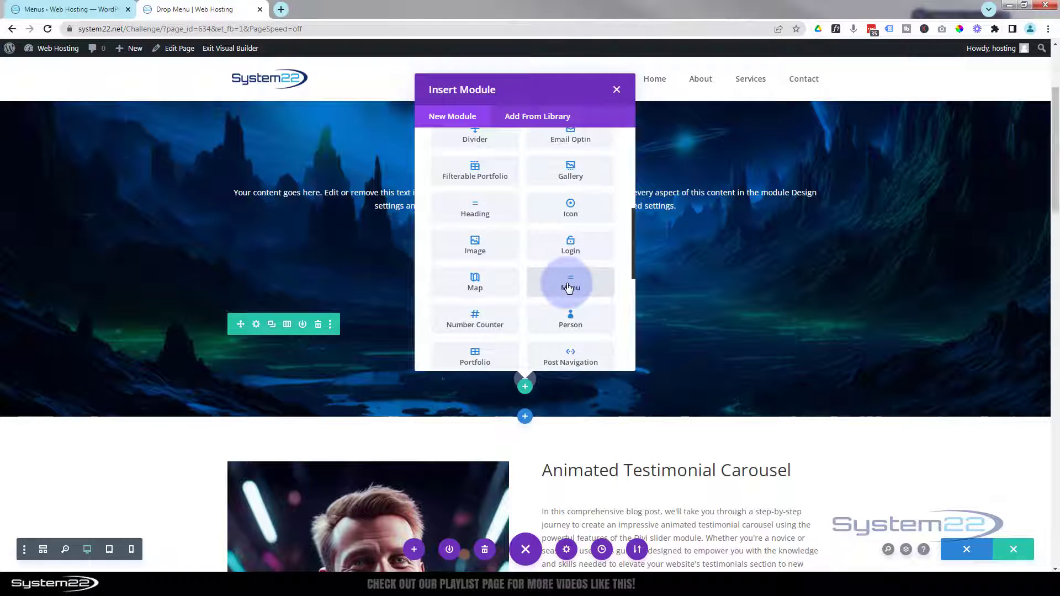
left_click(568, 285)
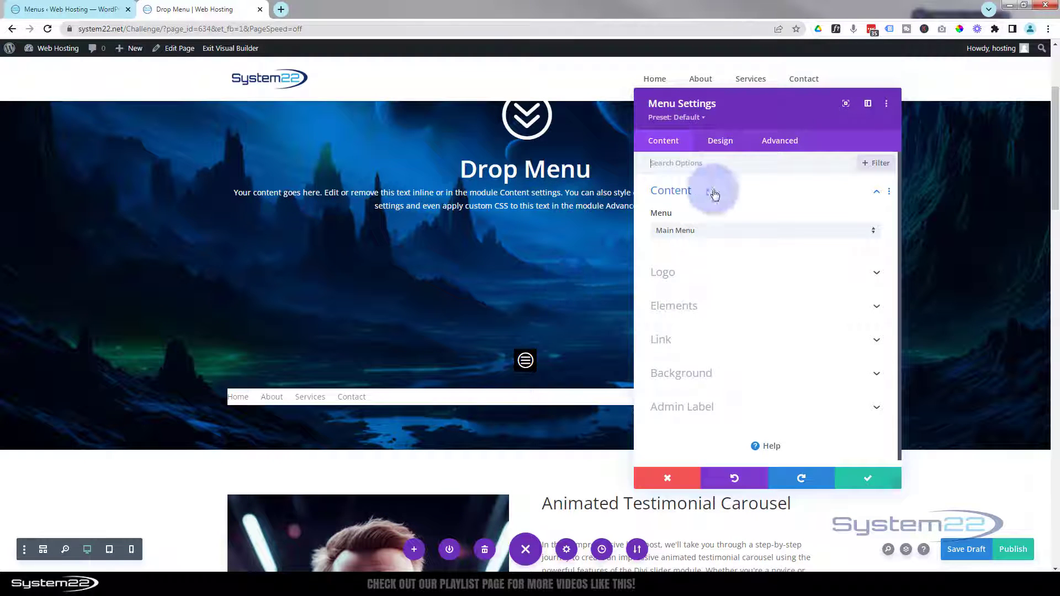
left_click(723, 232)
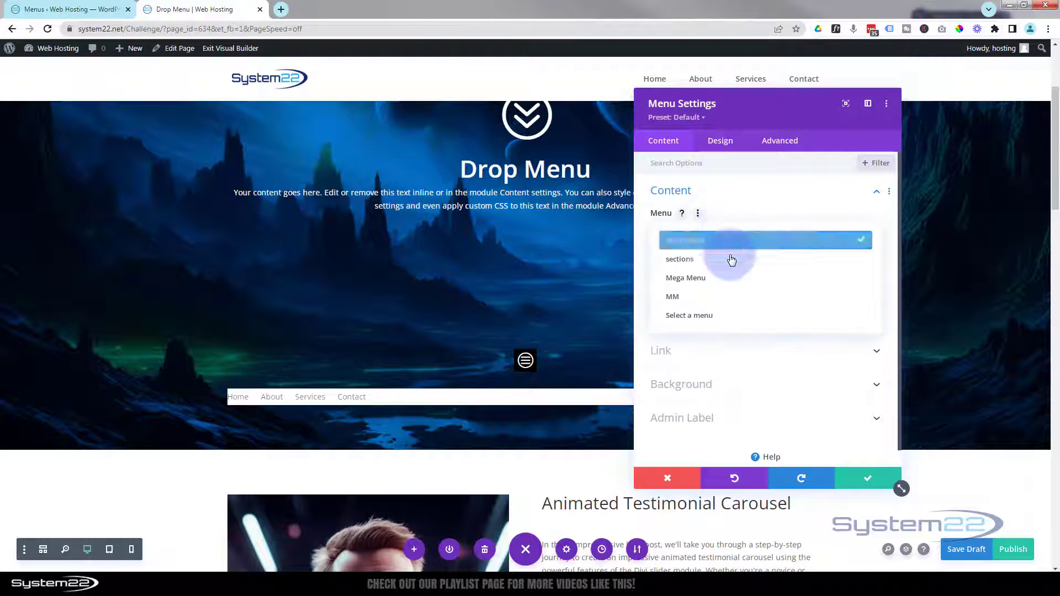
left_click(704, 267)
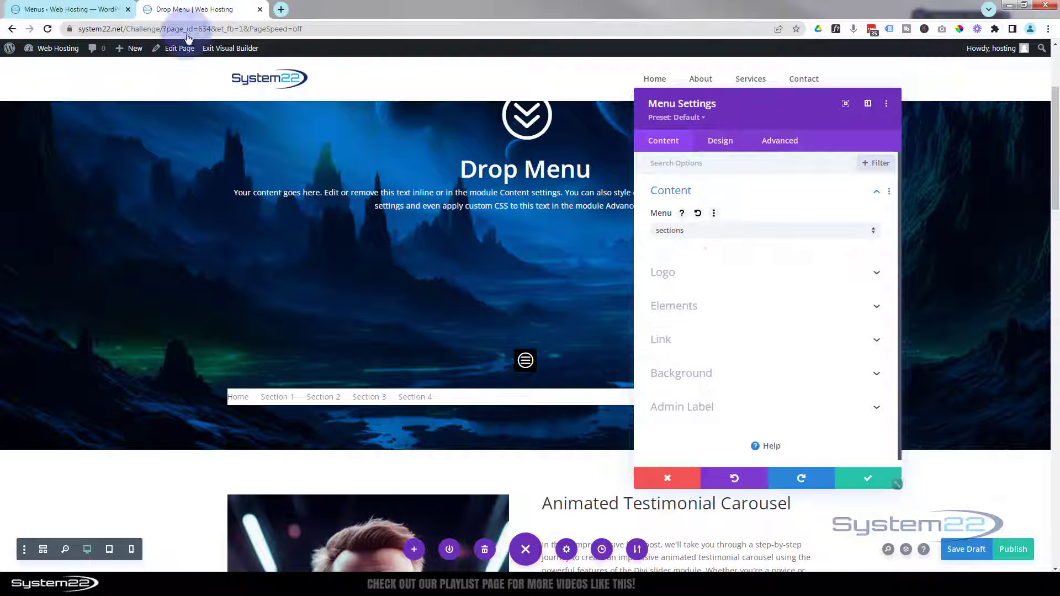
left_click(57, 8)
Step: In Appearance > Menus, confirm Section 1 links to #section1, then return to Drop Menu
mouse_move(36, 75)
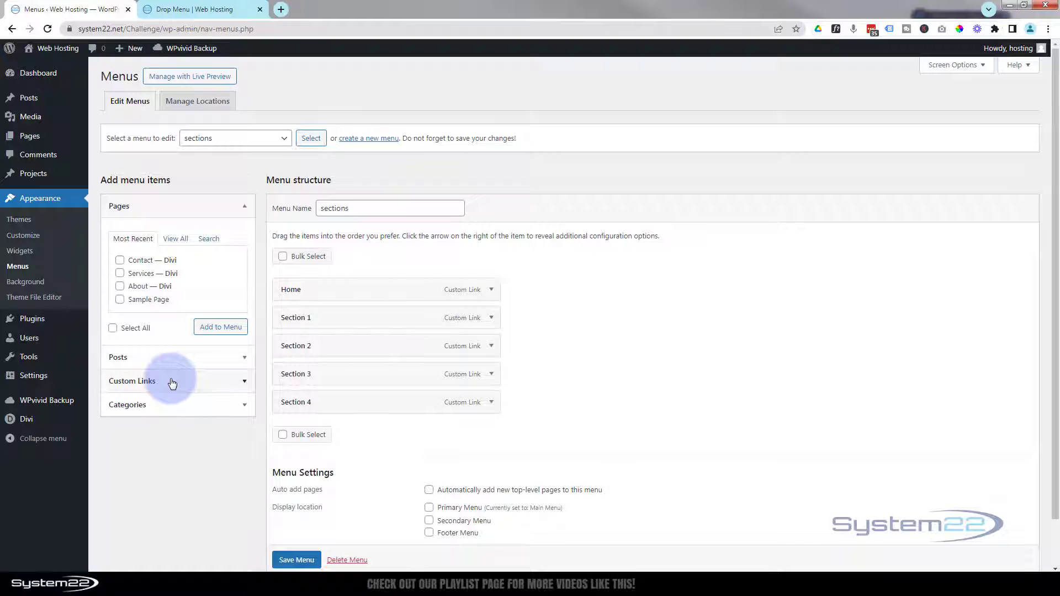
left_click(491, 318)
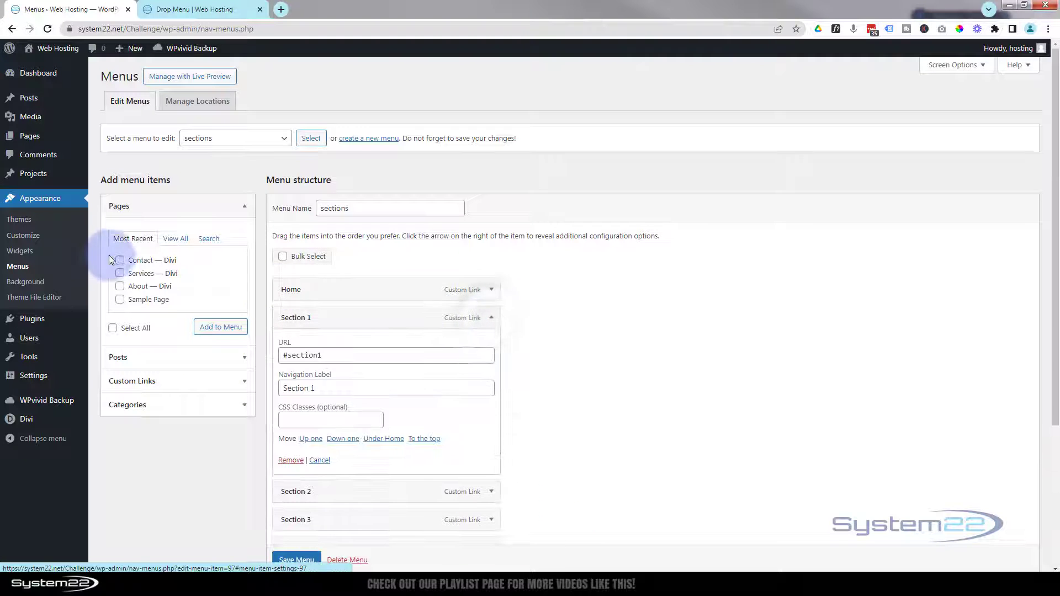
left_click(397, 325)
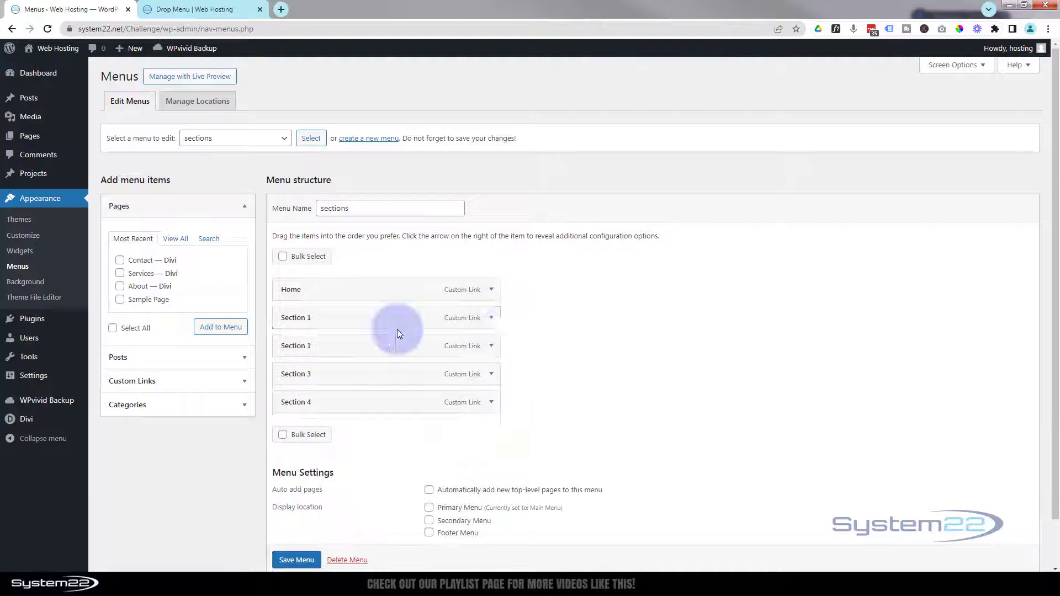
left_click(194, 9)
left_click(677, 161)
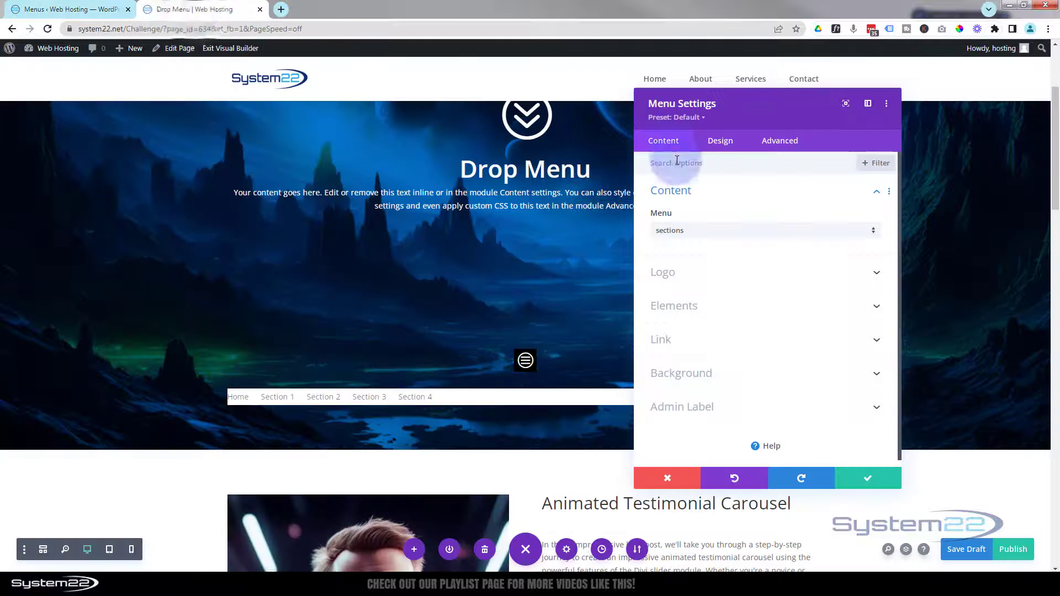
Step: Turn off the shopping cart icon in the menu's Elements settings
left_click(698, 234)
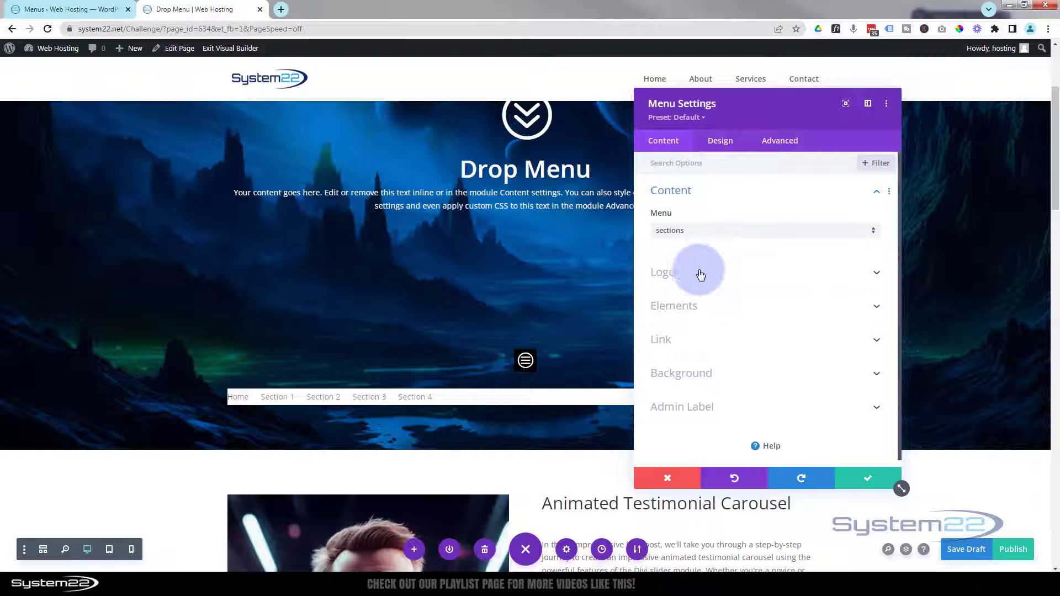
left_click(718, 308)
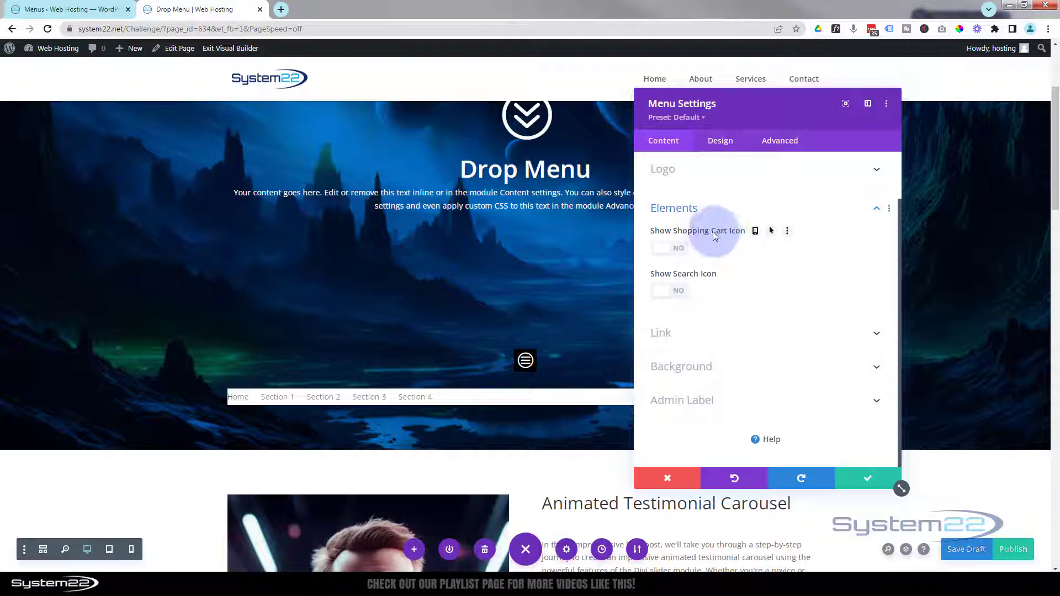
left_click(698, 256)
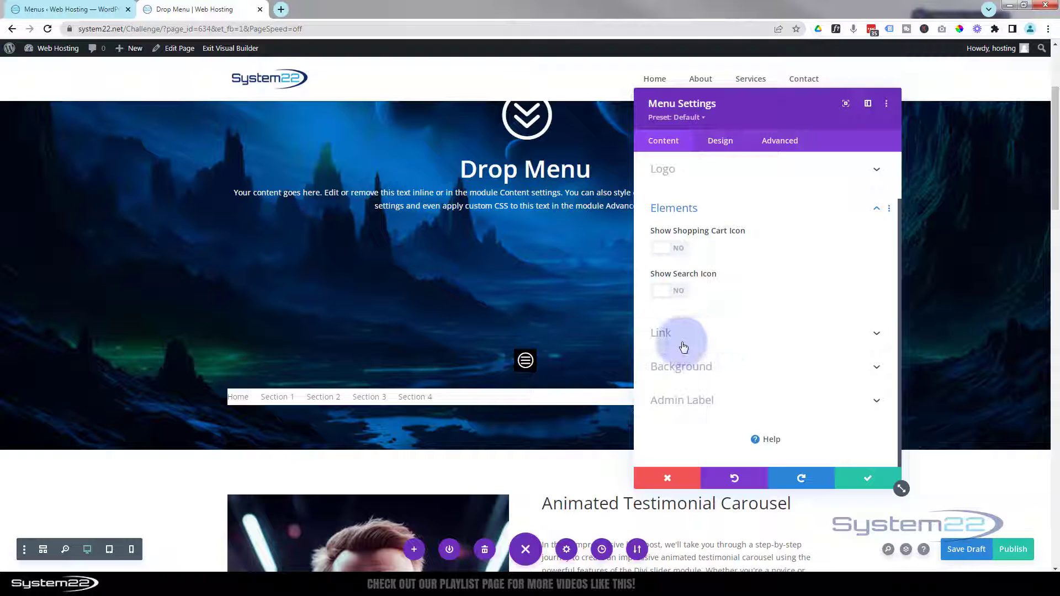
Step: Set the menu's background colour to black (#000000)
left_click(723, 370)
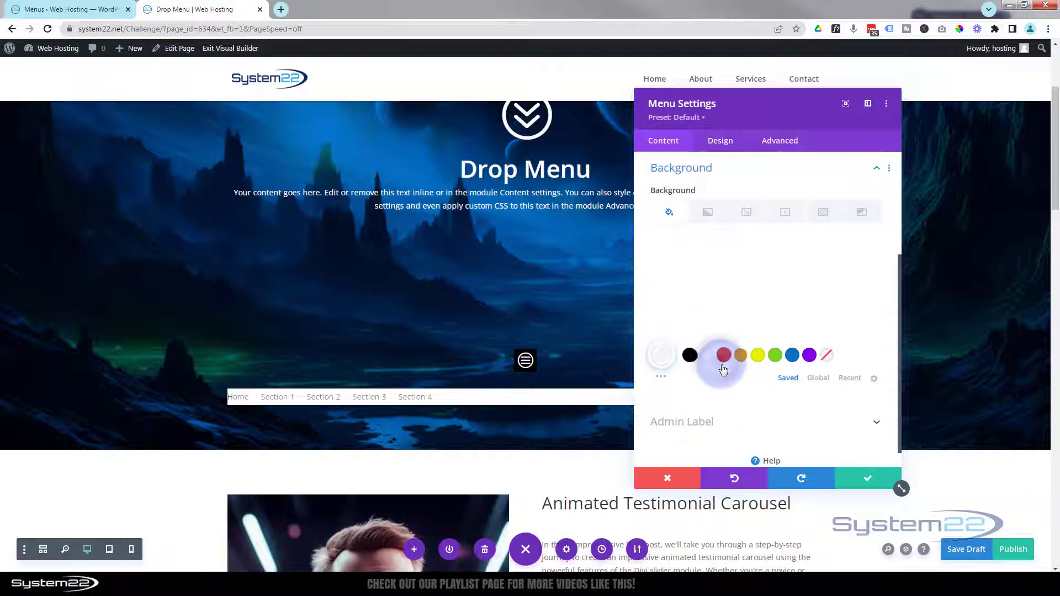
left_click(690, 356)
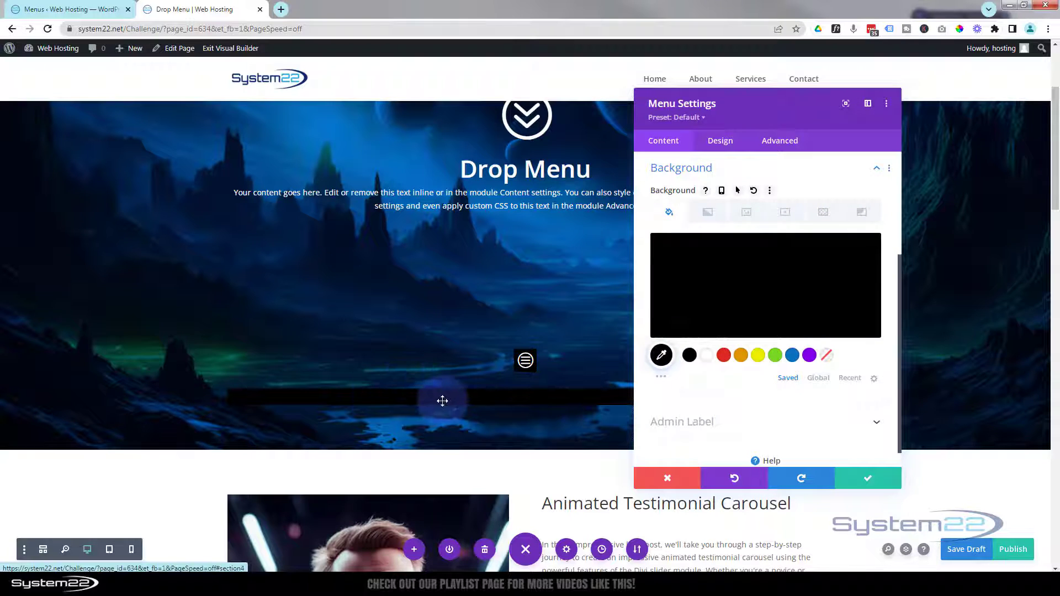
mouse_move(781, 330)
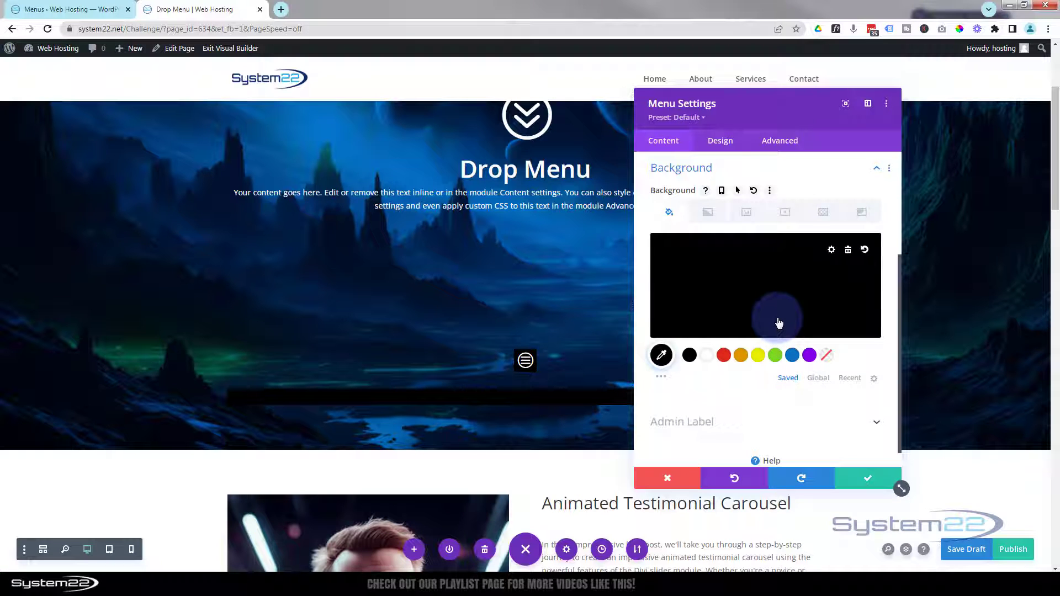
Step: Make the menu's active link and text colour white with Semi Bold font weight
left_click(722, 142)
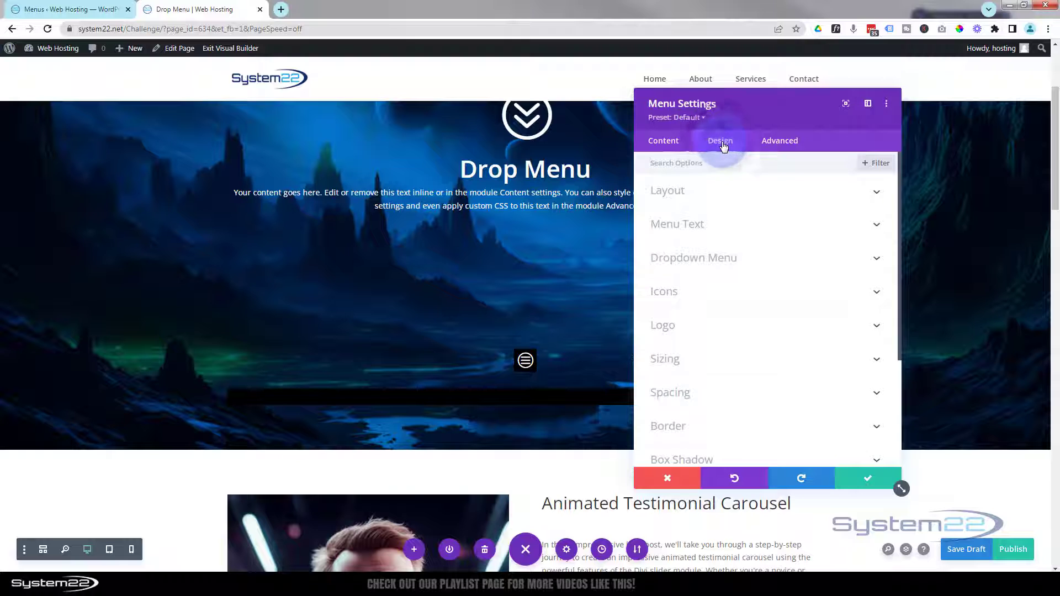
left_click(747, 198)
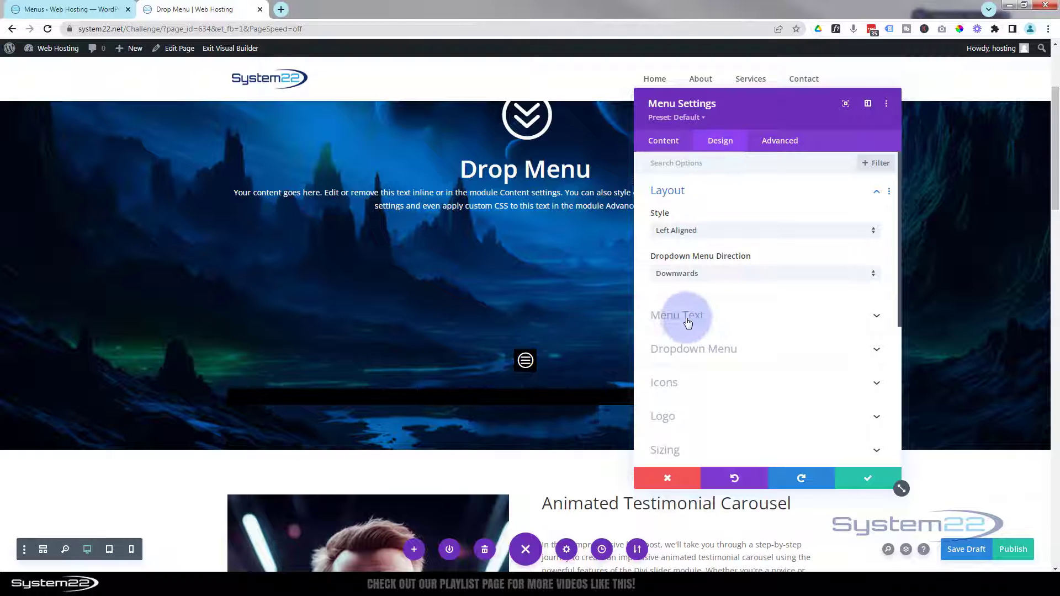
left_click(762, 323)
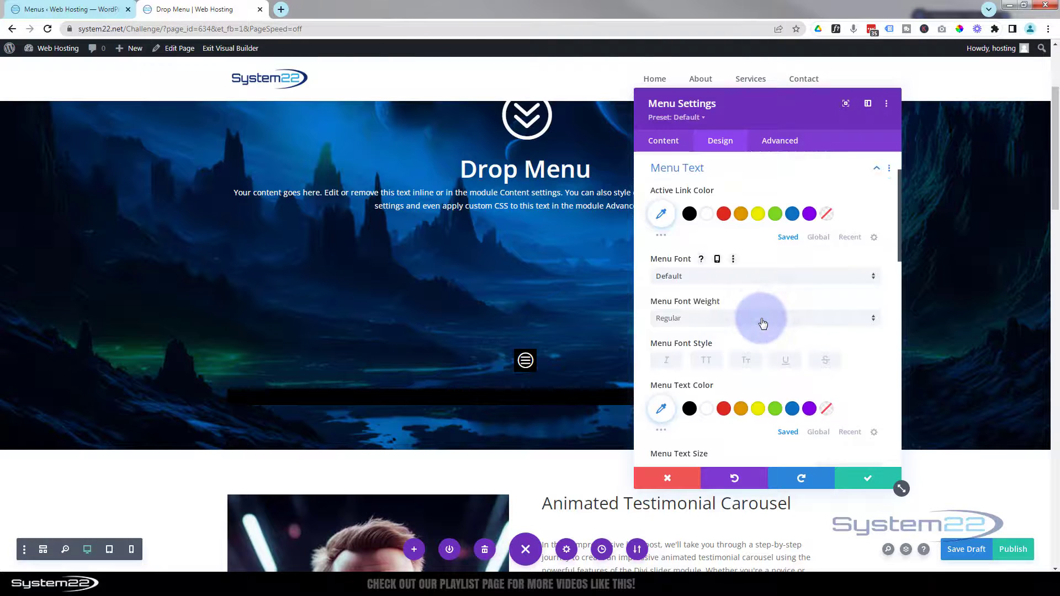
left_click(709, 220)
left_click(707, 409)
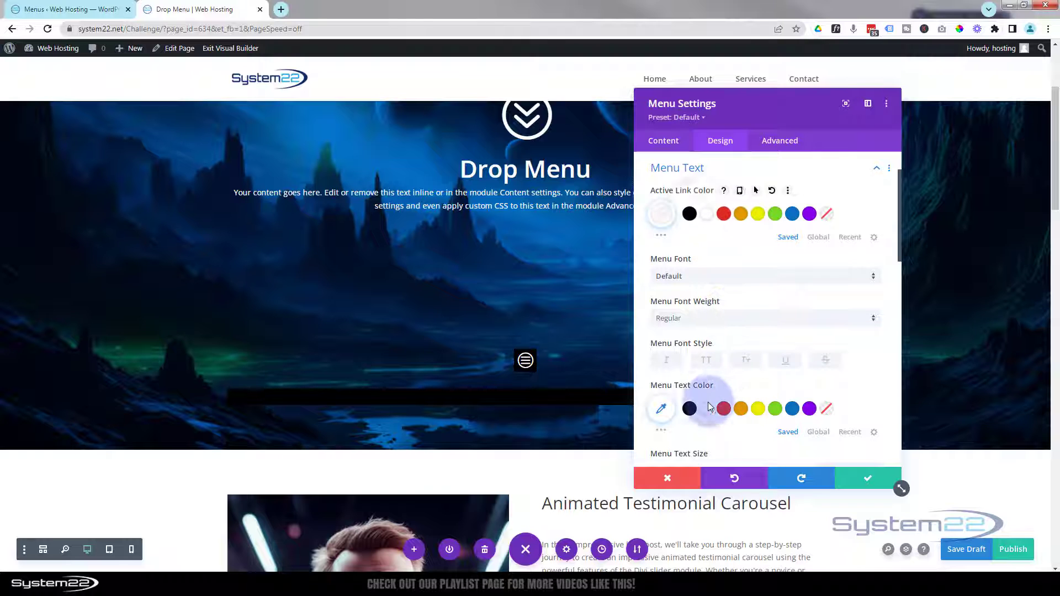
left_click(709, 411)
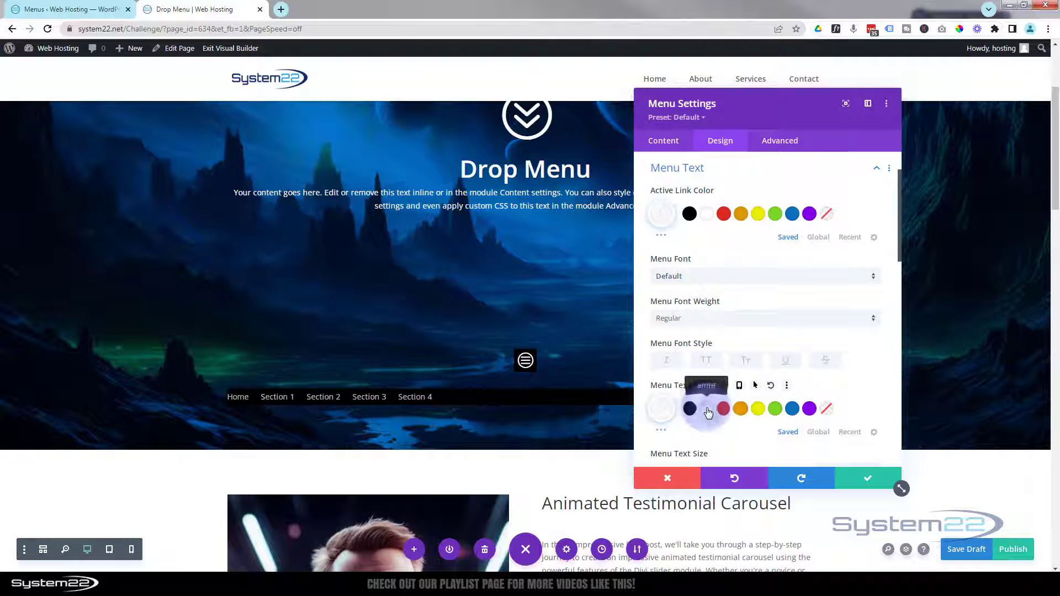
left_click(700, 319)
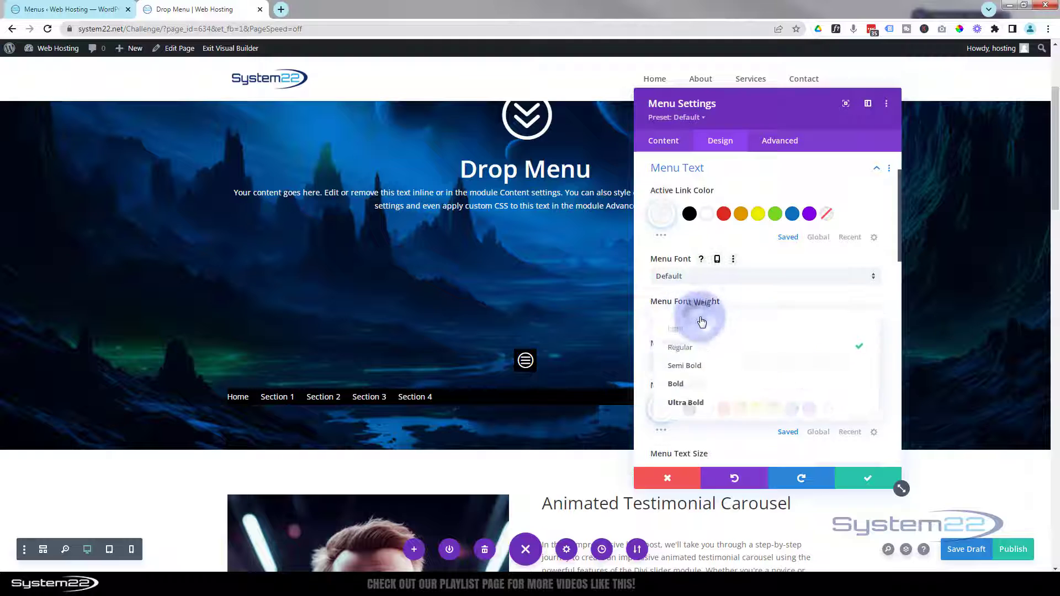
left_click(696, 368)
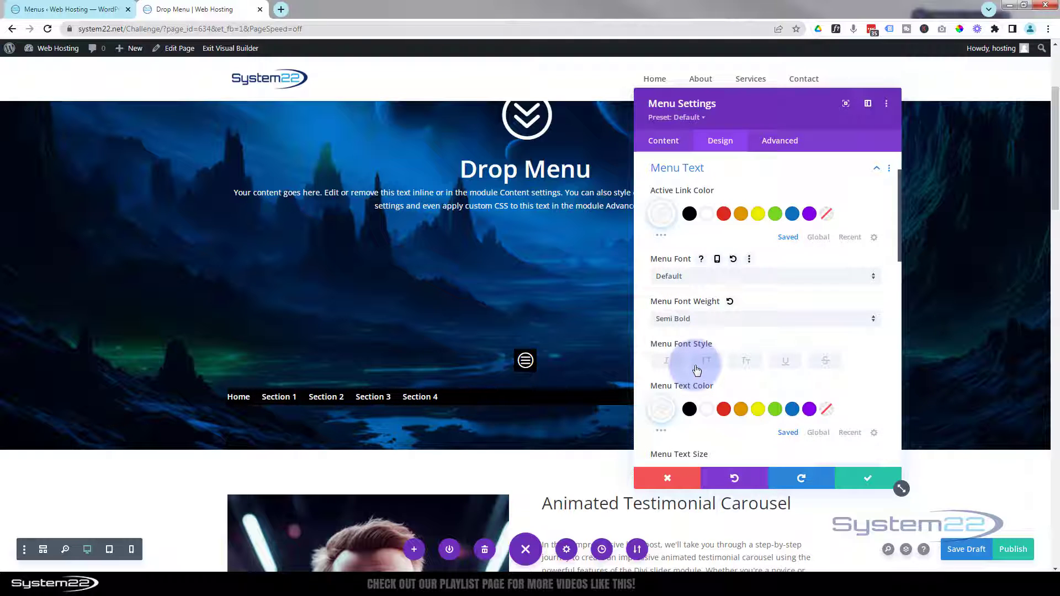
Step: Try the Centered menu style, then set it back to Left Aligned
scroll(697, 369, "up", 3)
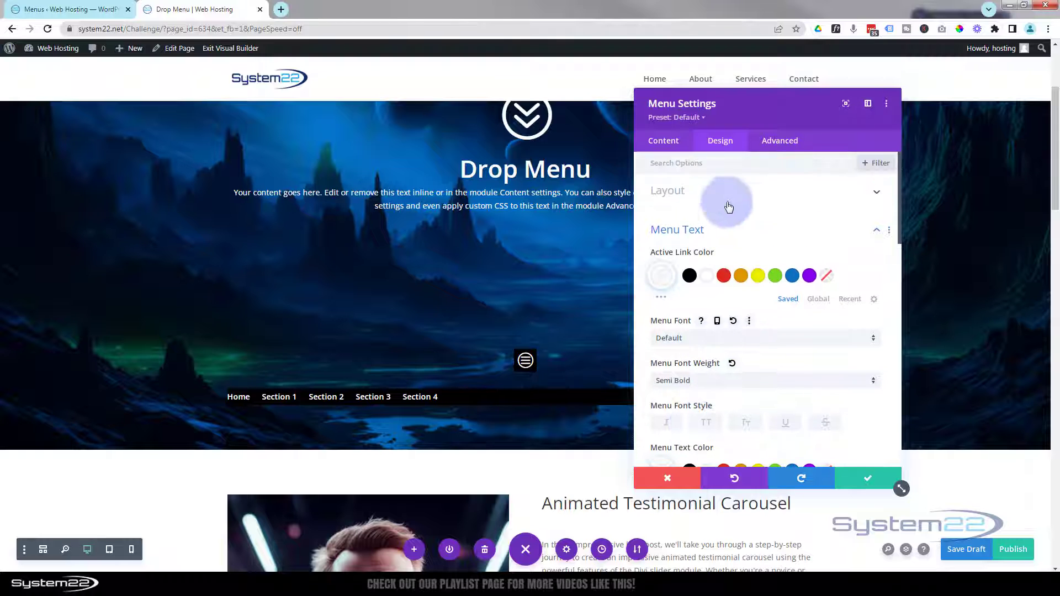
left_click(734, 193)
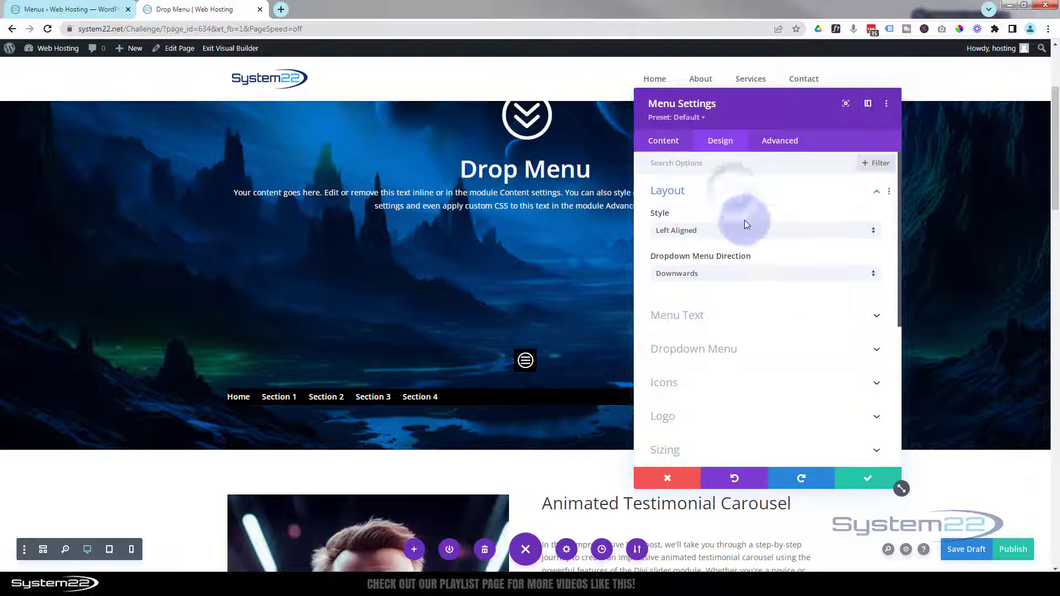
left_click(713, 230)
left_click(711, 259)
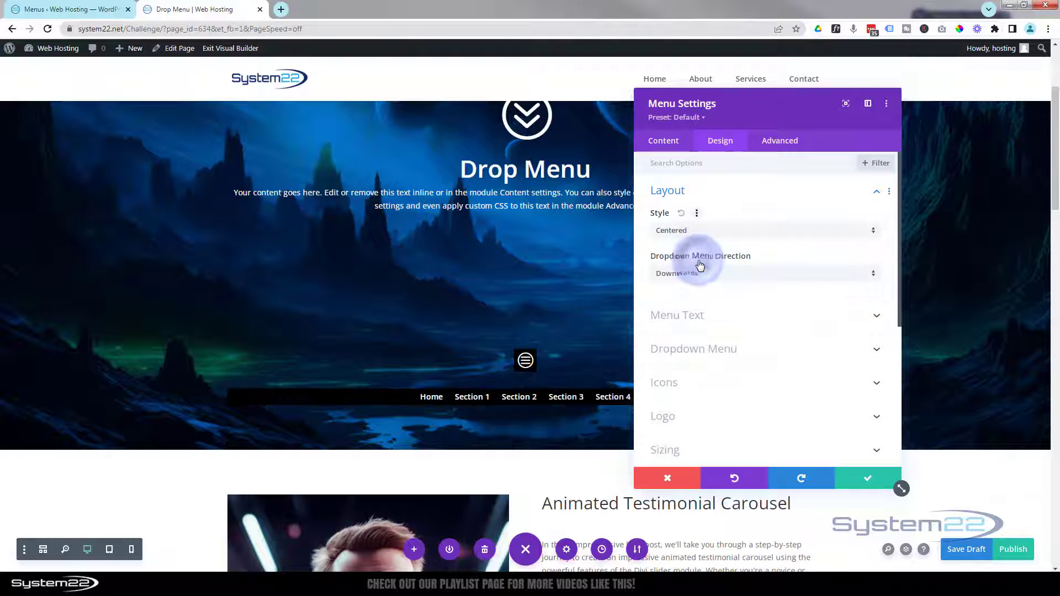
left_click(724, 232)
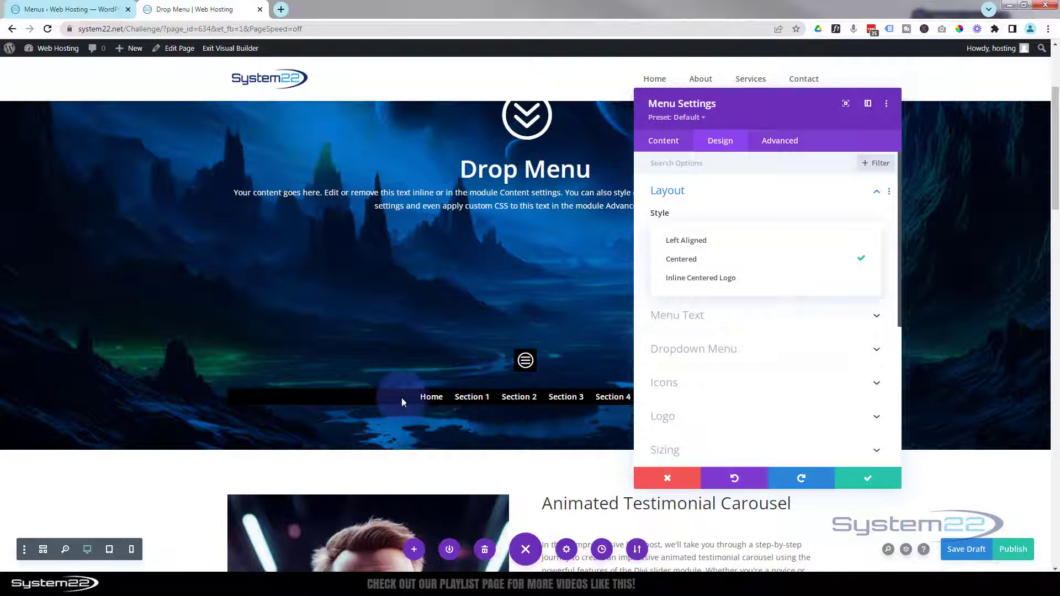
left_click(687, 242)
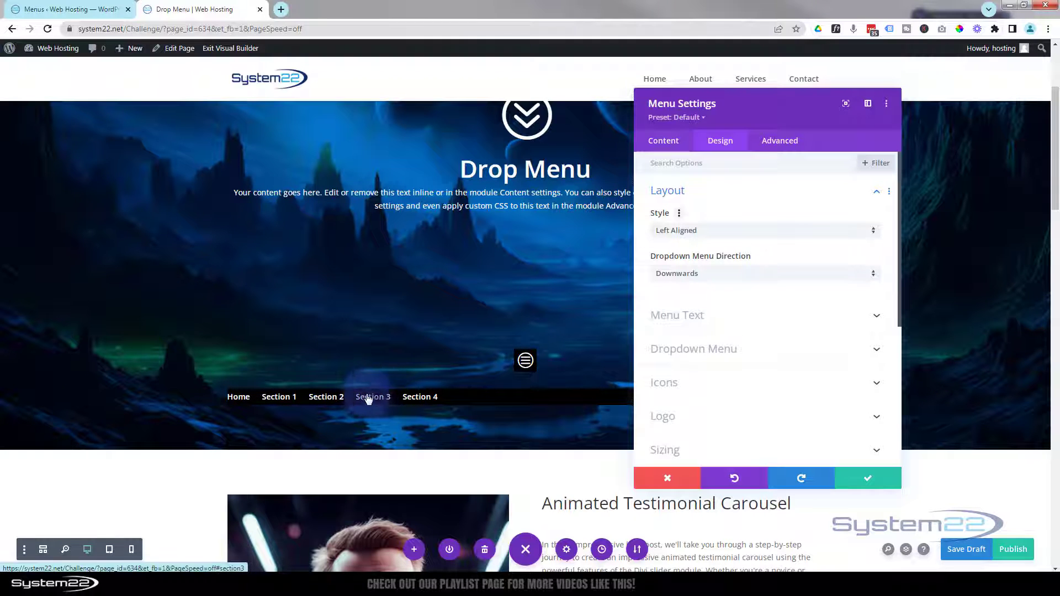
scroll(461, 325, "down", 2)
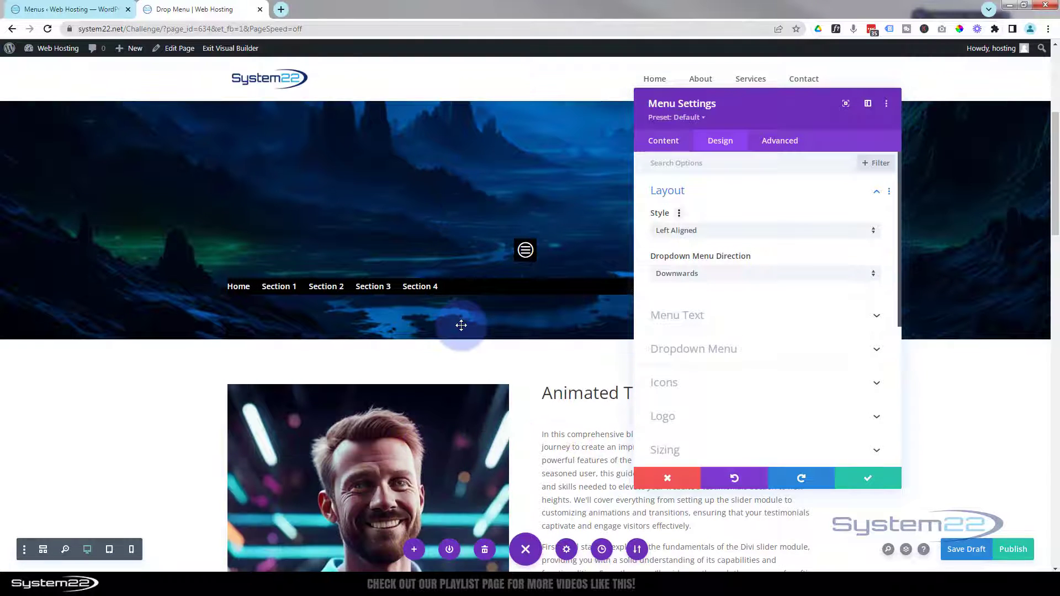
Step: Set the menu's width to 125px so its links stack vertically
left_click(719, 192)
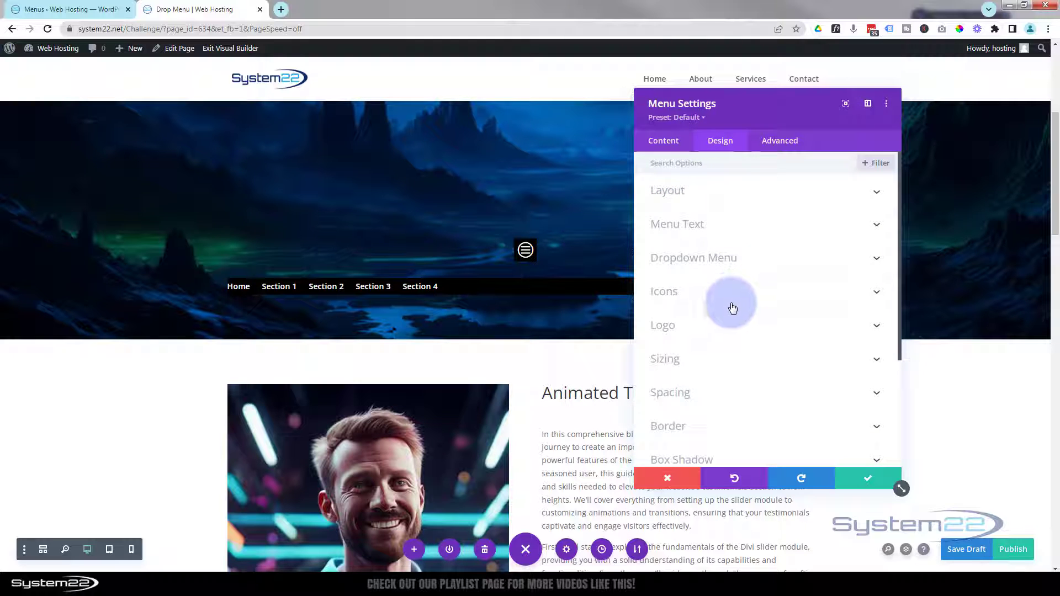
left_click(719, 359)
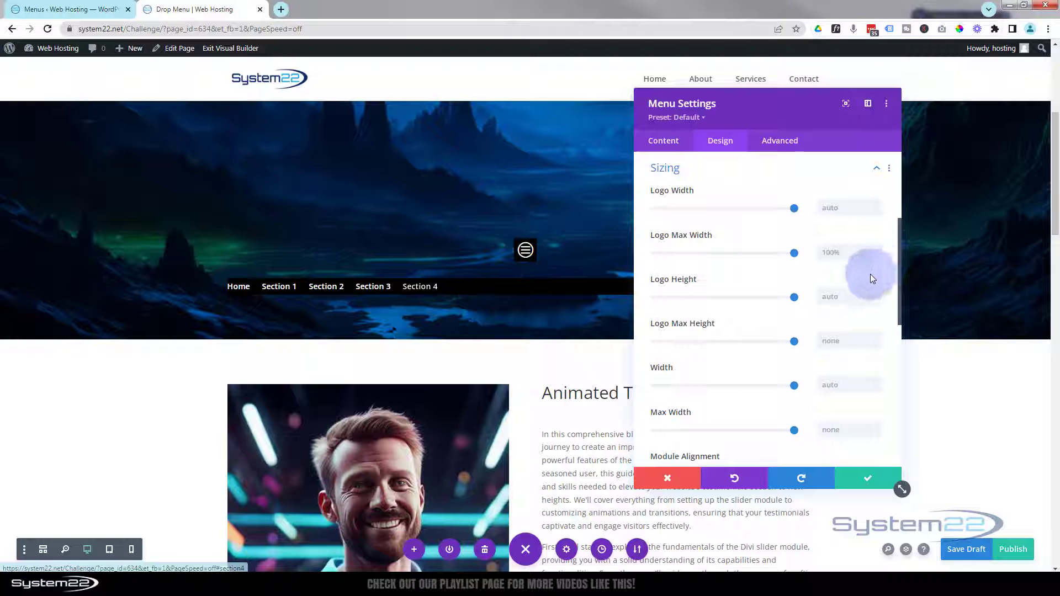
scroll(756, 278, "down", 2)
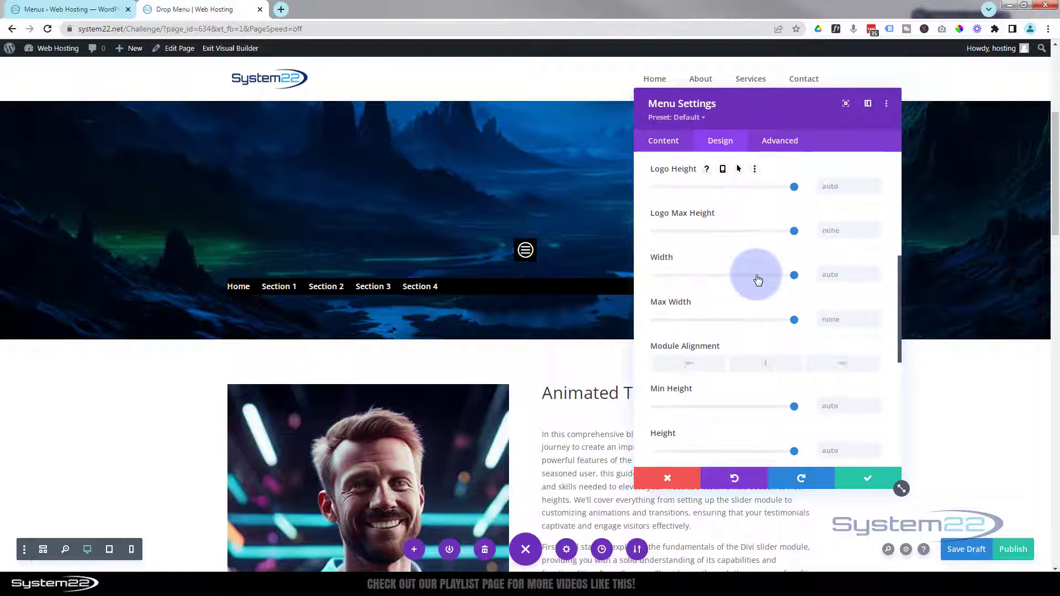
left_click(826, 254)
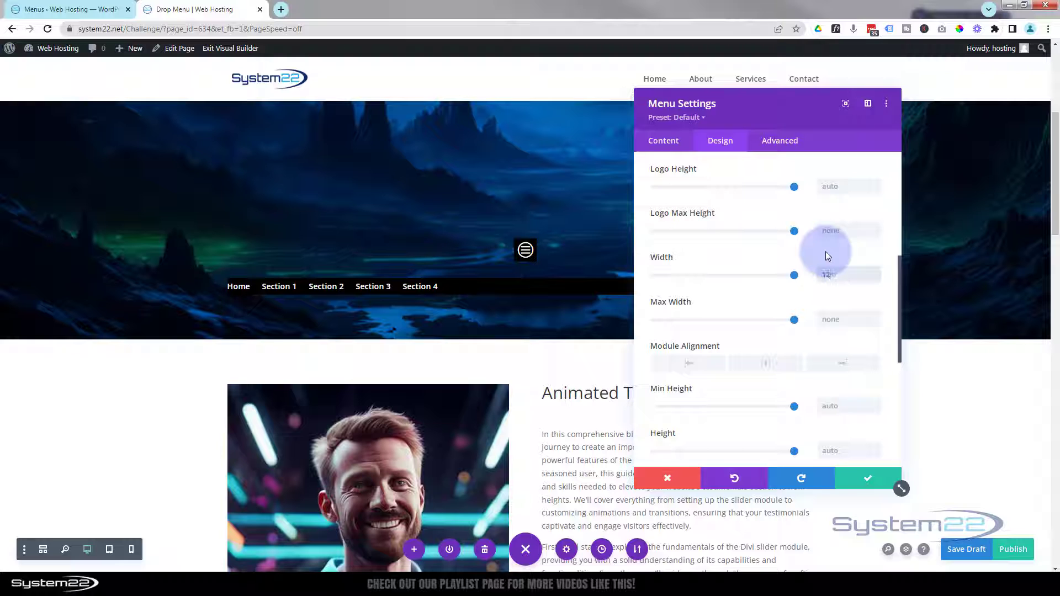
type("125%")
left_click(840, 276)
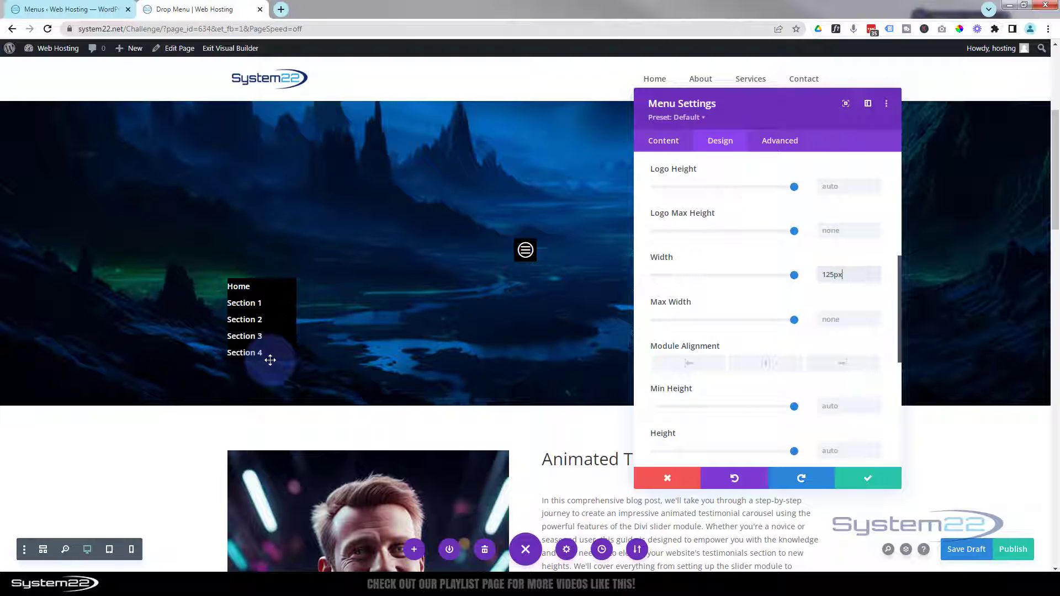
Step: Move from the Sizing options to the menu's Spacing settings
scroll(748, 331, "up", 3)
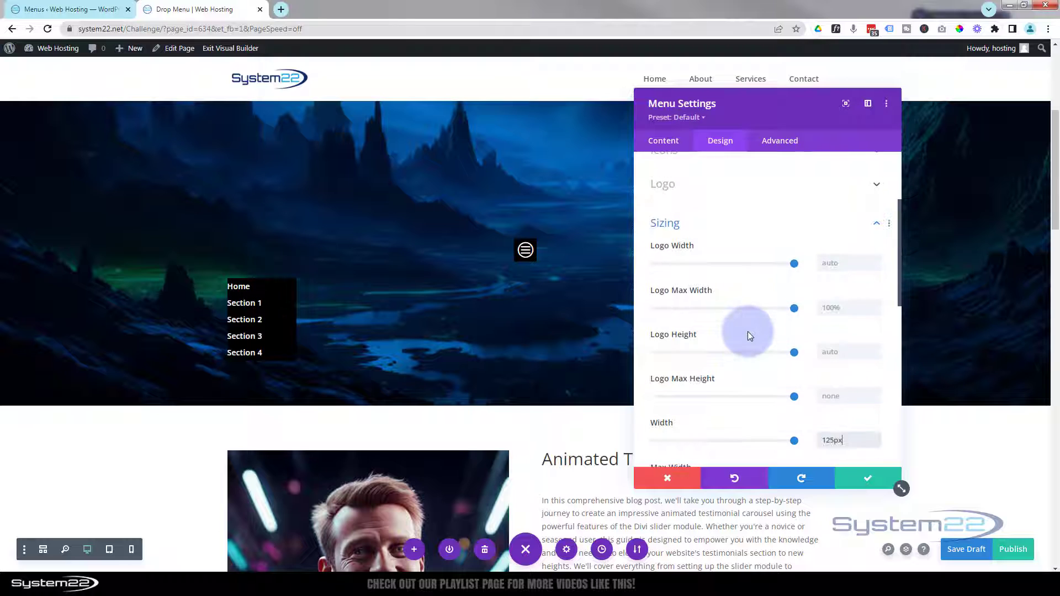
left_click(716, 228)
left_click(717, 254)
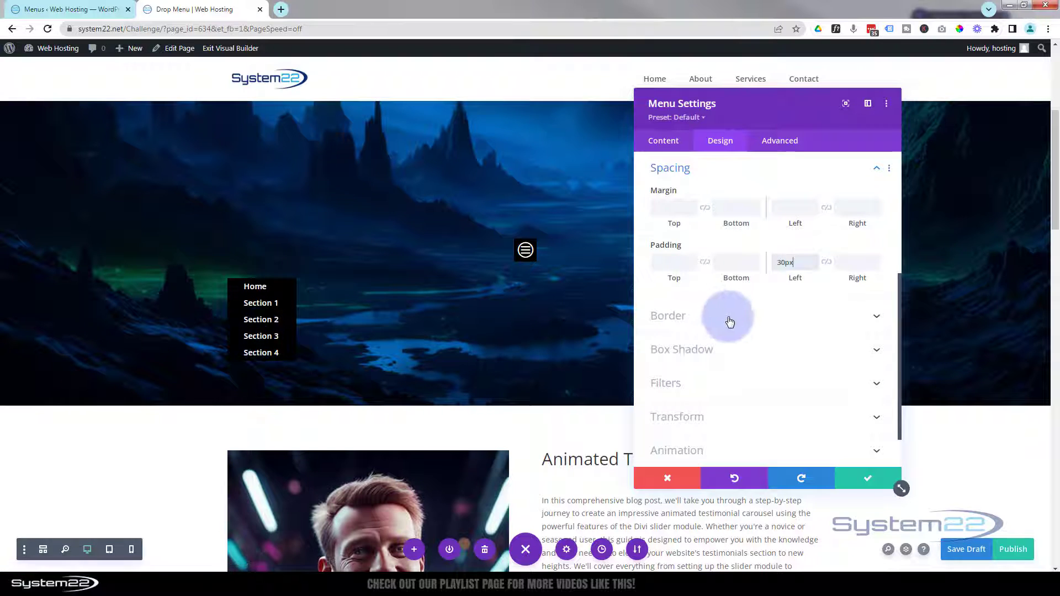
Step: Increase the menu links' line height to 2.2em to spread them apart
scroll(735, 325, "up", 4)
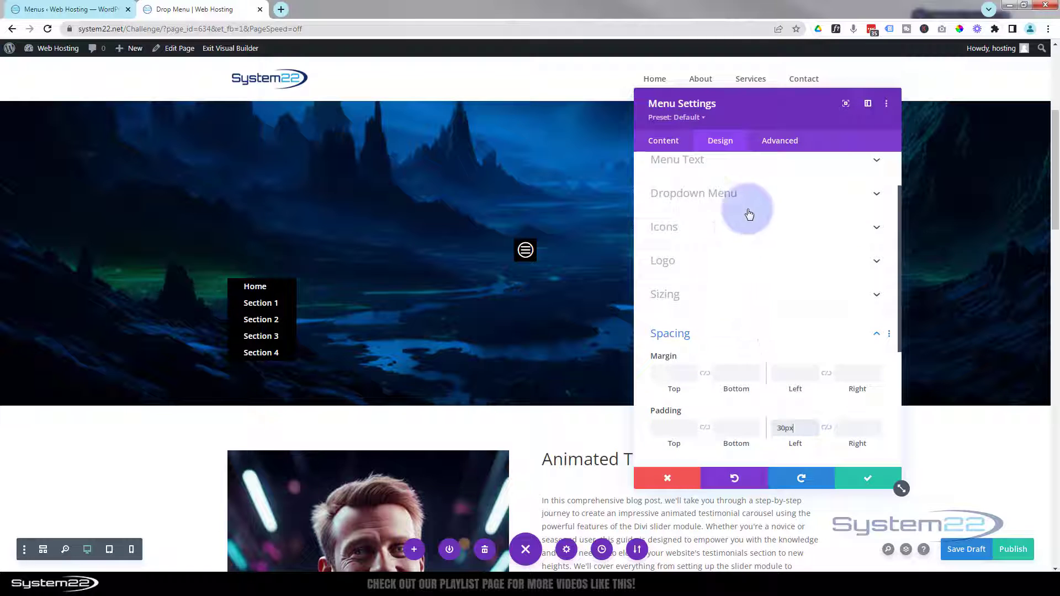
scroll(724, 238, "up", 2)
left_click(740, 221)
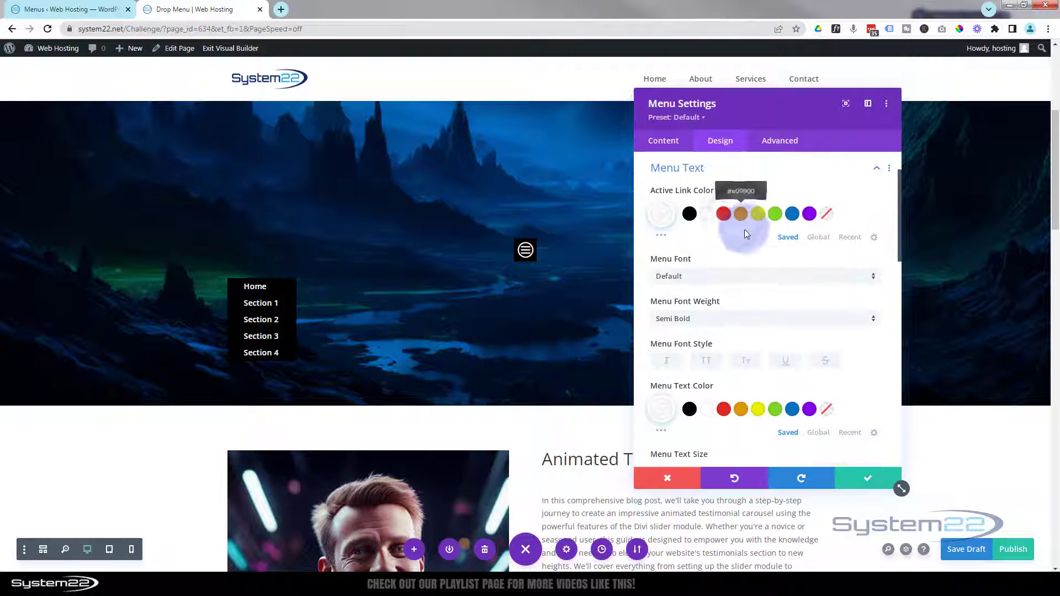
scroll(751, 254, "down", 5)
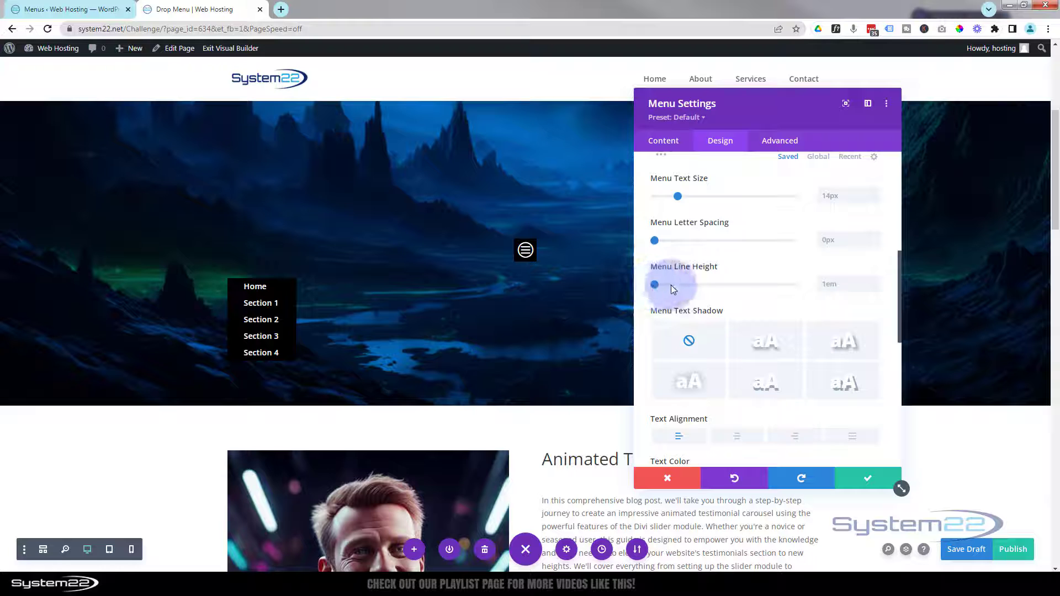
left_click_drag(671, 286, 741, 286)
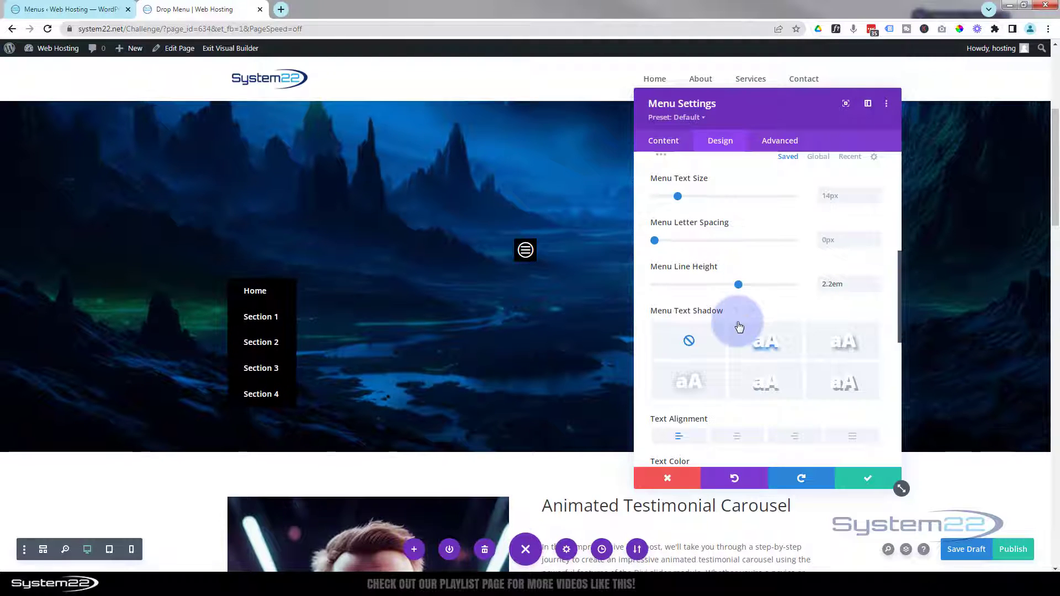
scroll(720, 359, "up", 4)
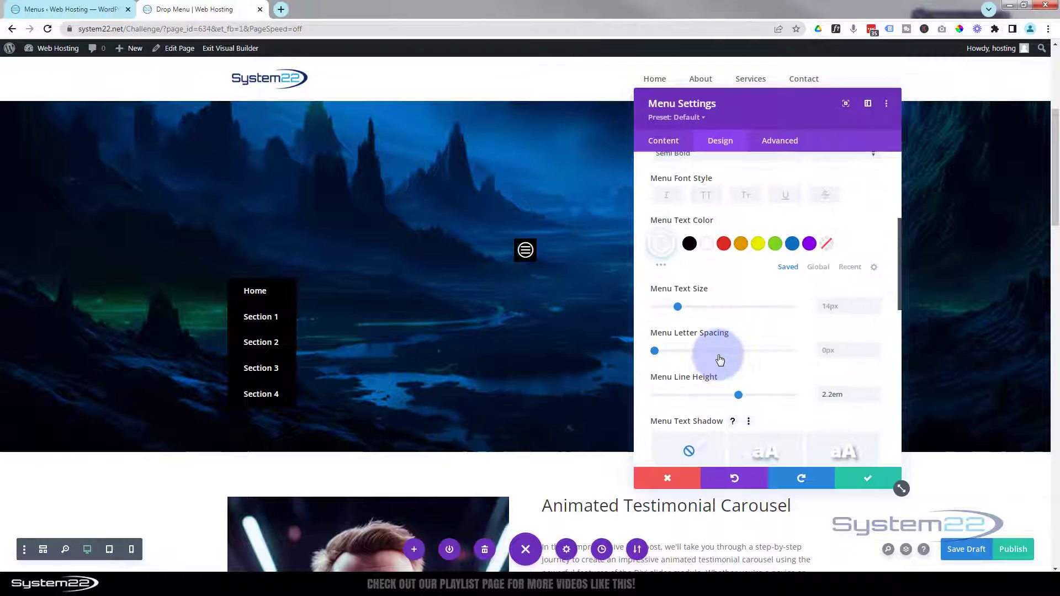
scroll(720, 359, "up", 2)
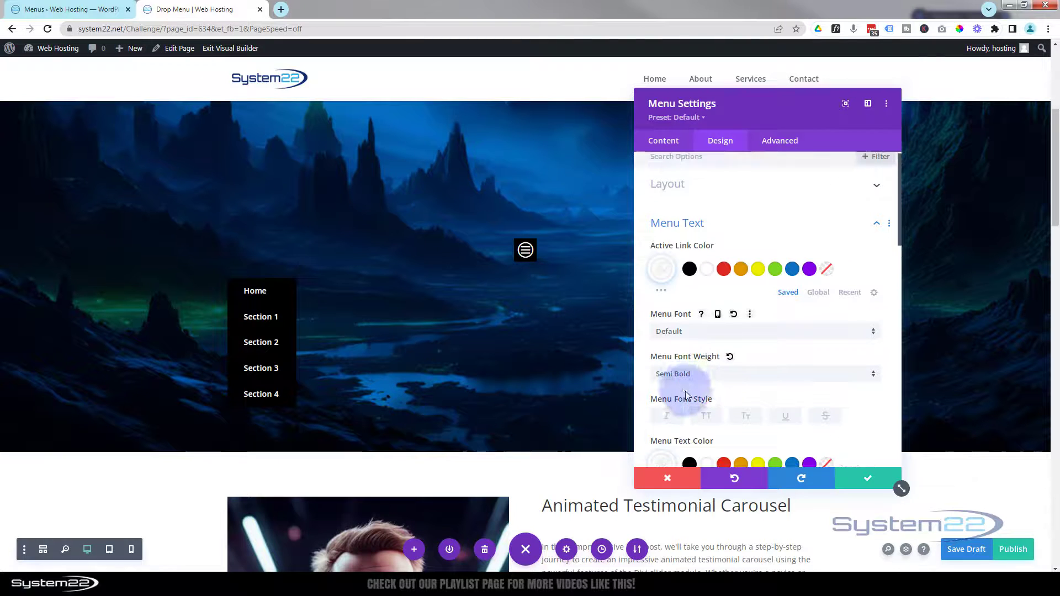
left_click(728, 333)
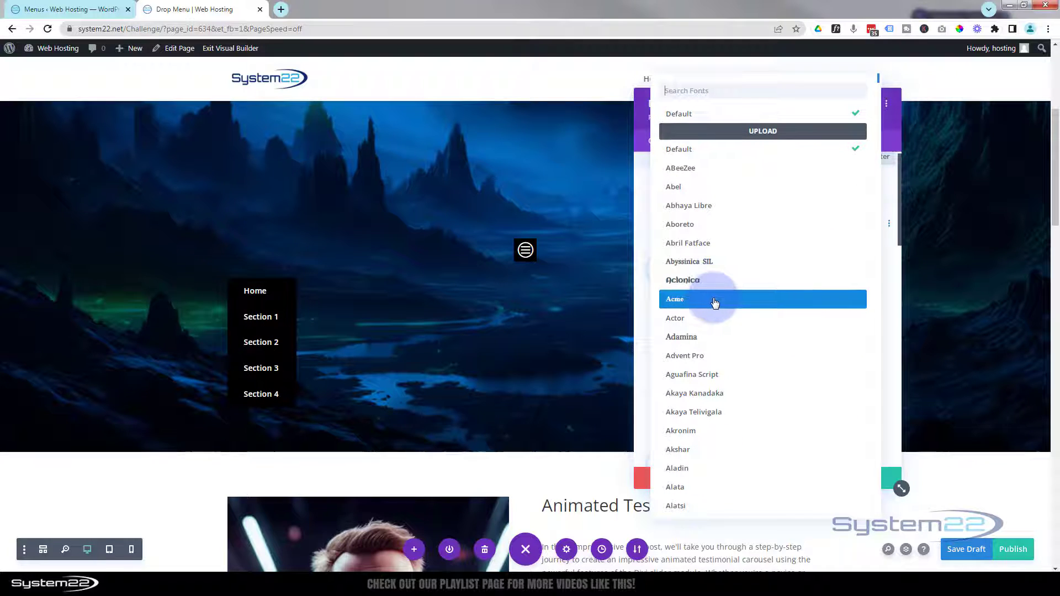
Step: Close the font list without changing the menu font and collapse Menu Text
left_click(641, 207)
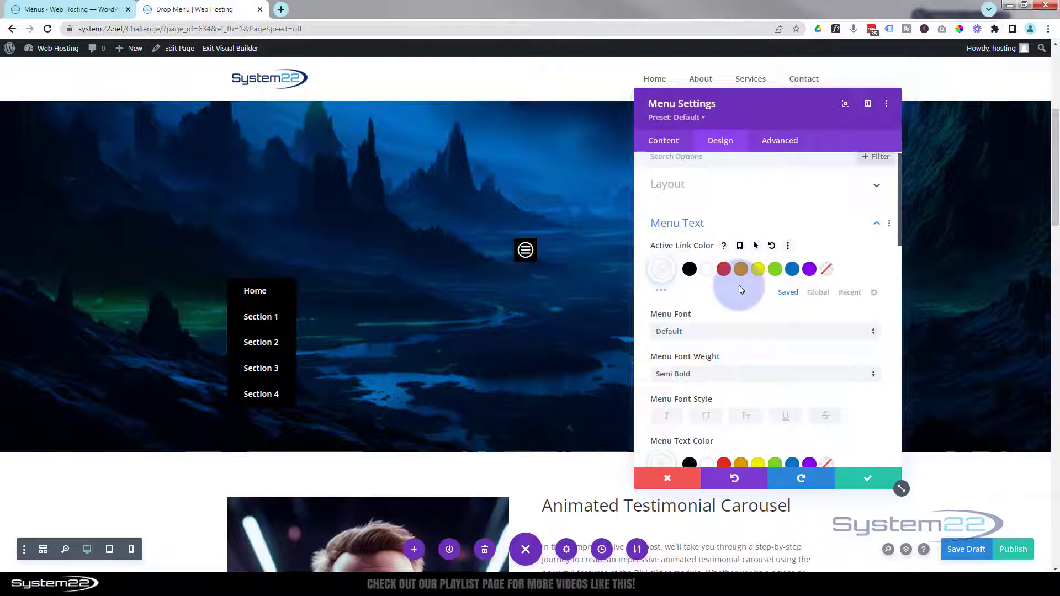
left_click(709, 228)
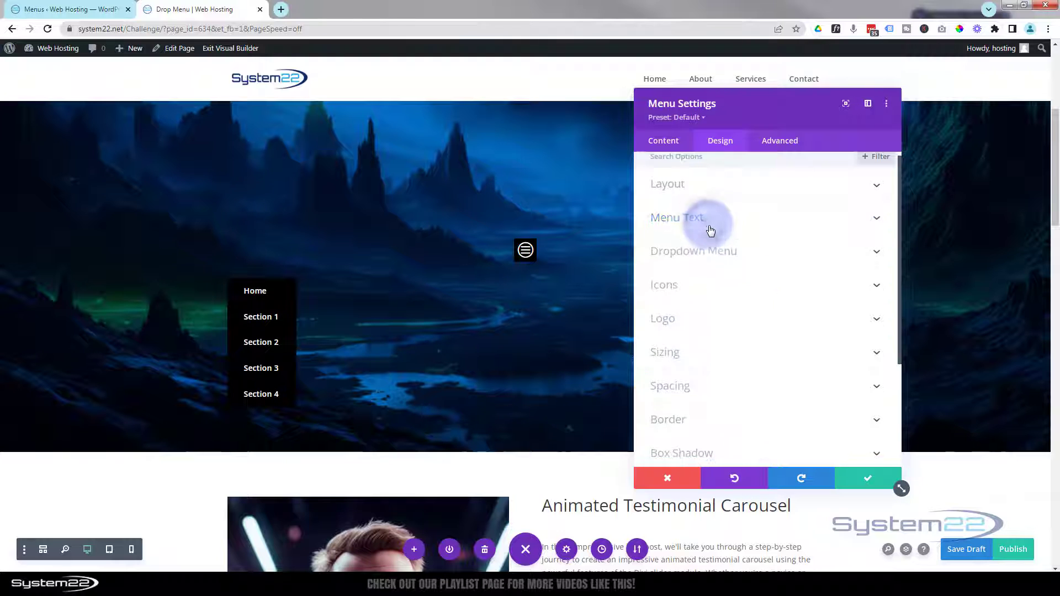
Step: Show the Dropdown Menu colour options and preview the page at 768px tablet width
left_click(733, 260)
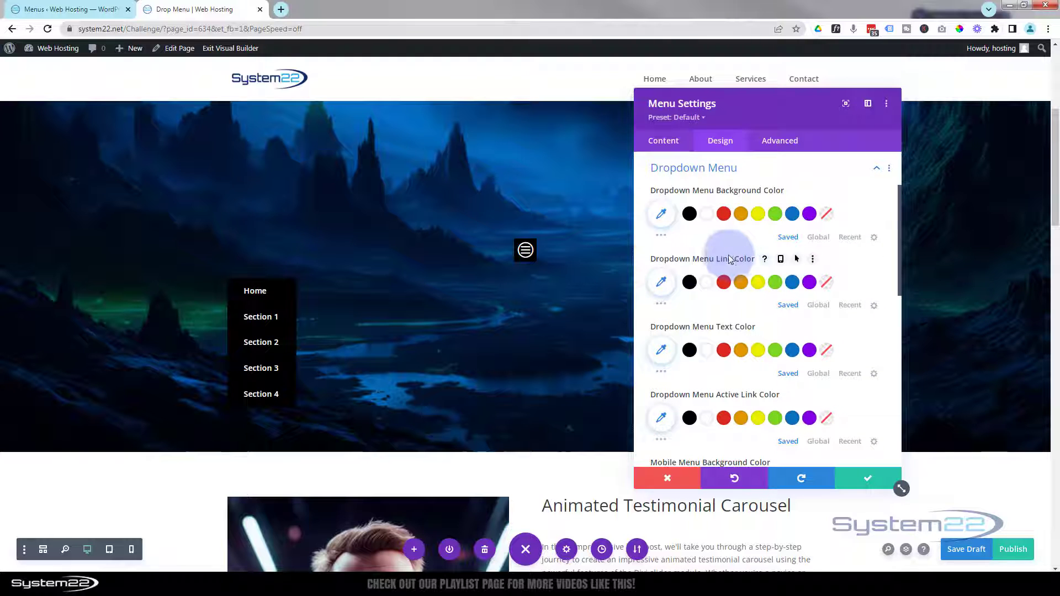
left_click(111, 552)
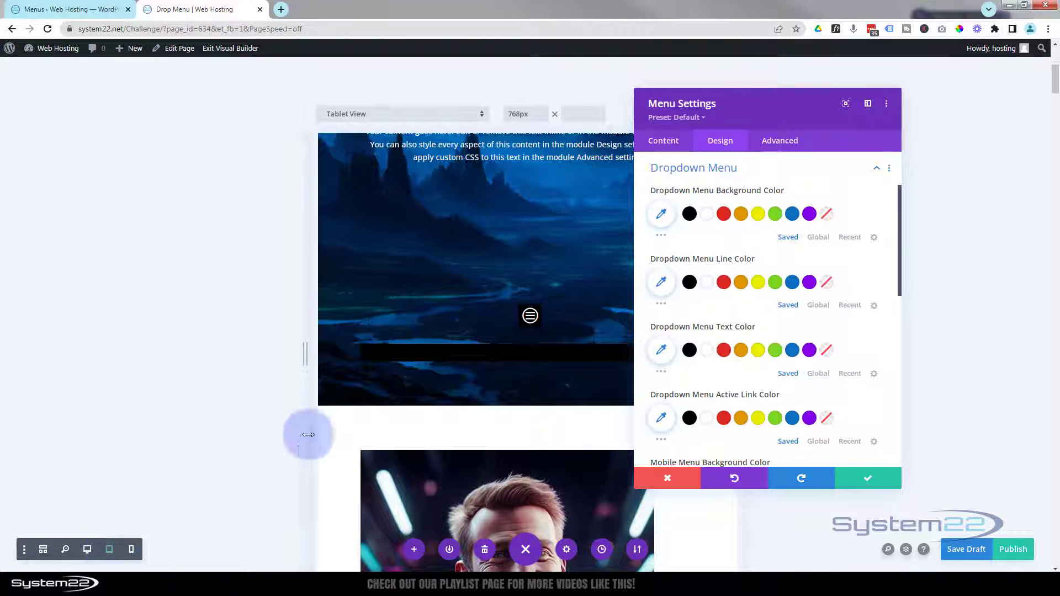
Step: Move the settings panel aside and make the dropdown menu line colour transparent
left_click_drag(765, 130, 869, 124)
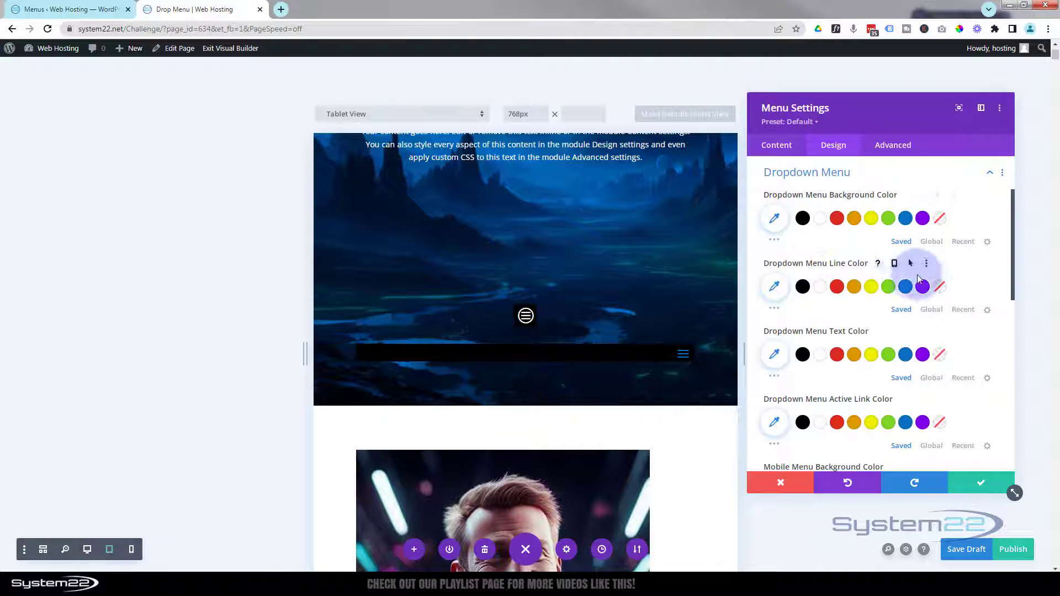
left_click(941, 289)
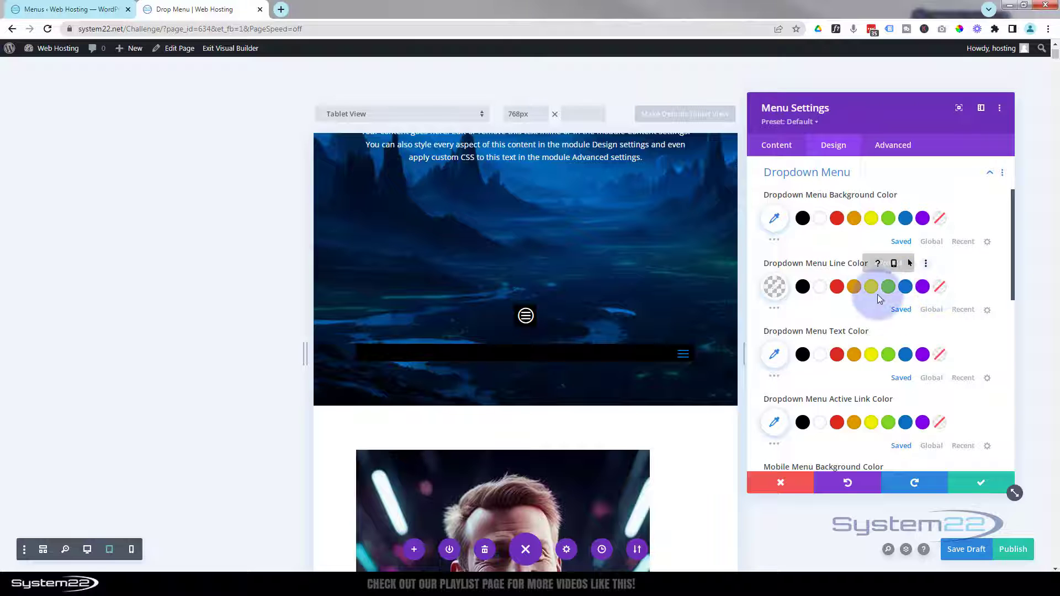
scroll(790, 345, "down", 2)
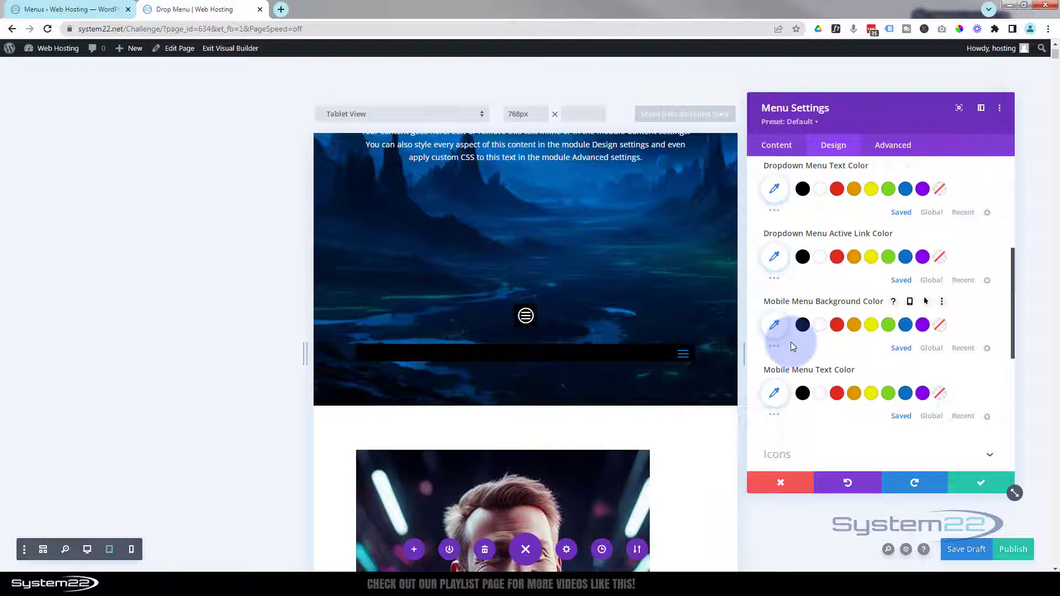
scroll(791, 345, "down", 2)
Step: Set the hamburger menu icon colour to white and return the preview to desktop width
left_click(828, 353)
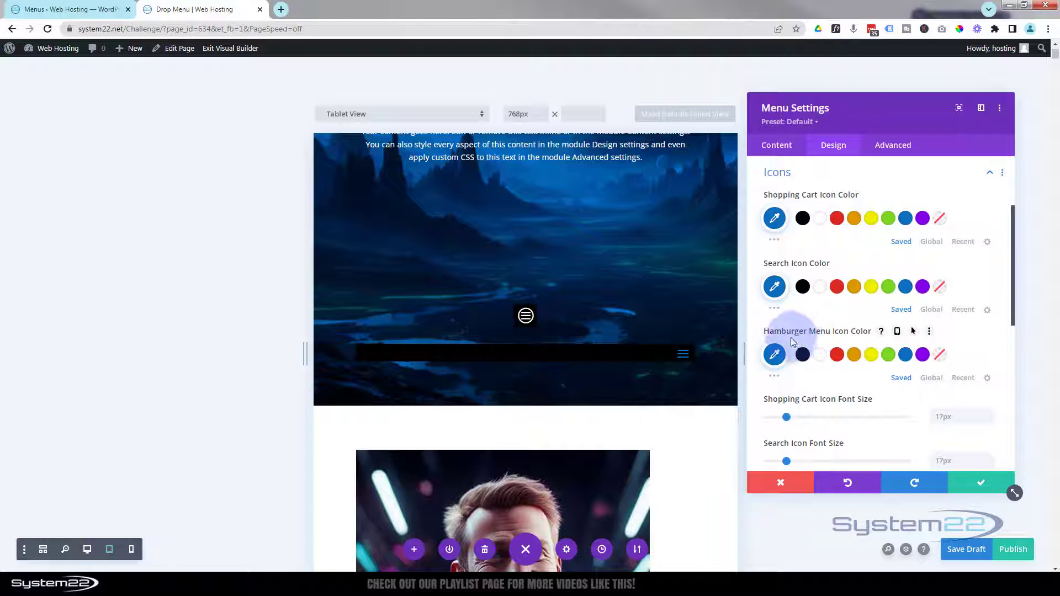
left_click(820, 355)
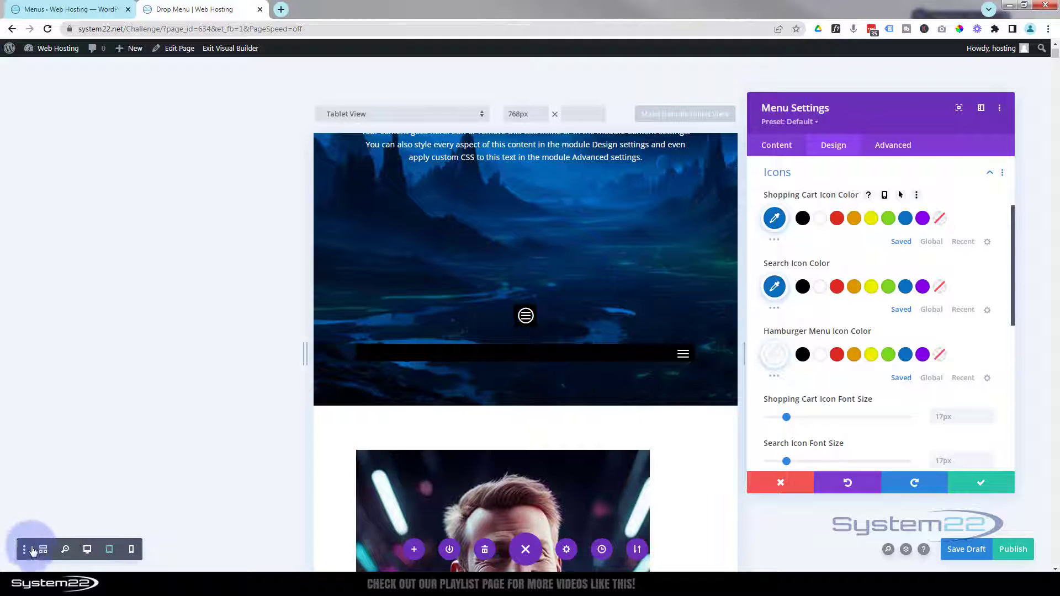
left_click(89, 552)
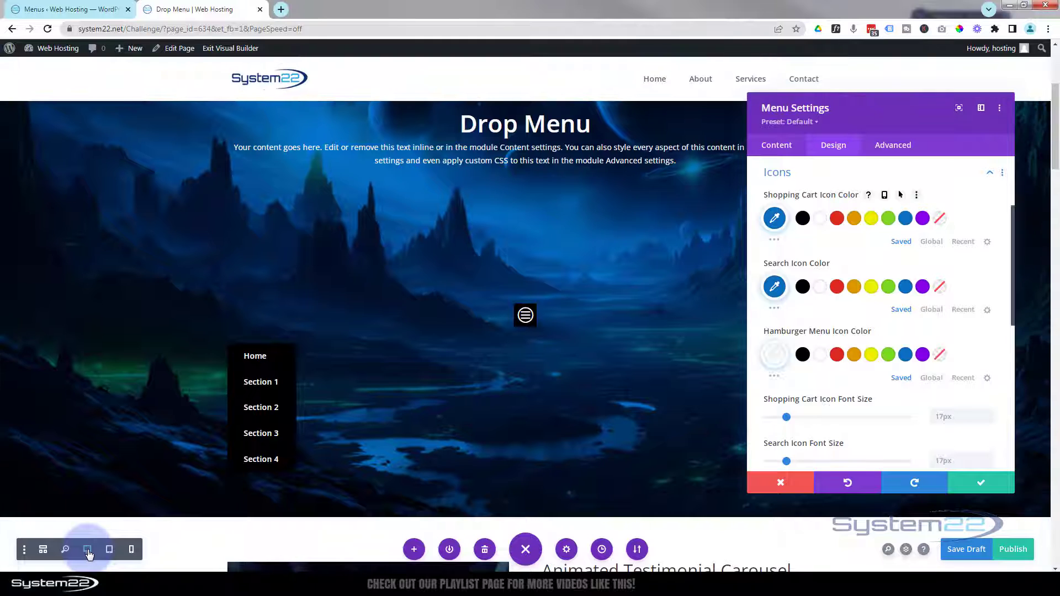
Step: Save the menu settings, then left-align the hamburger Icon module and save it
left_click(525, 316)
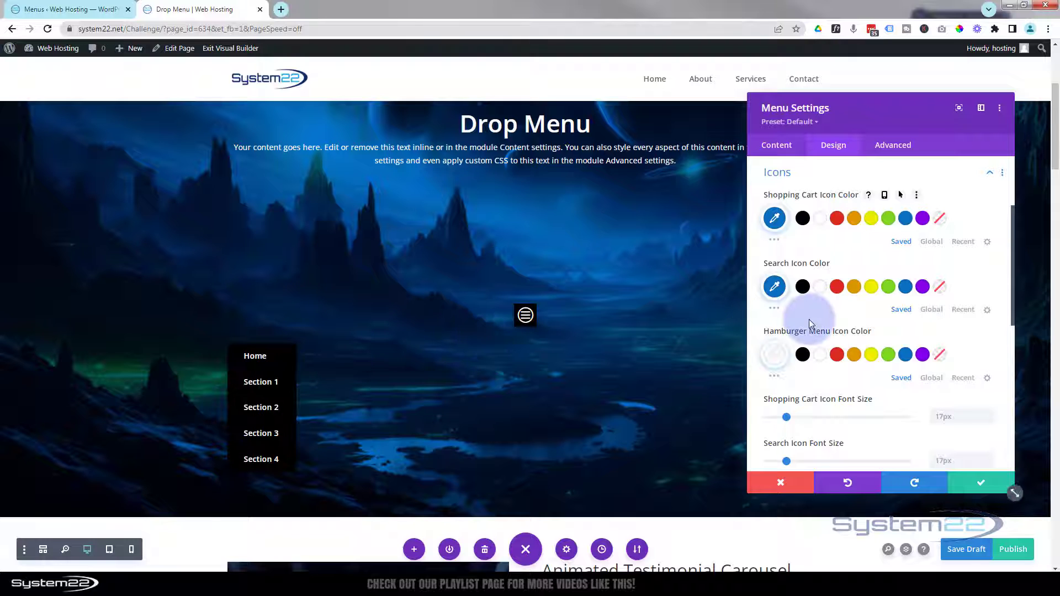
left_click(971, 481)
mouse_move(525, 310)
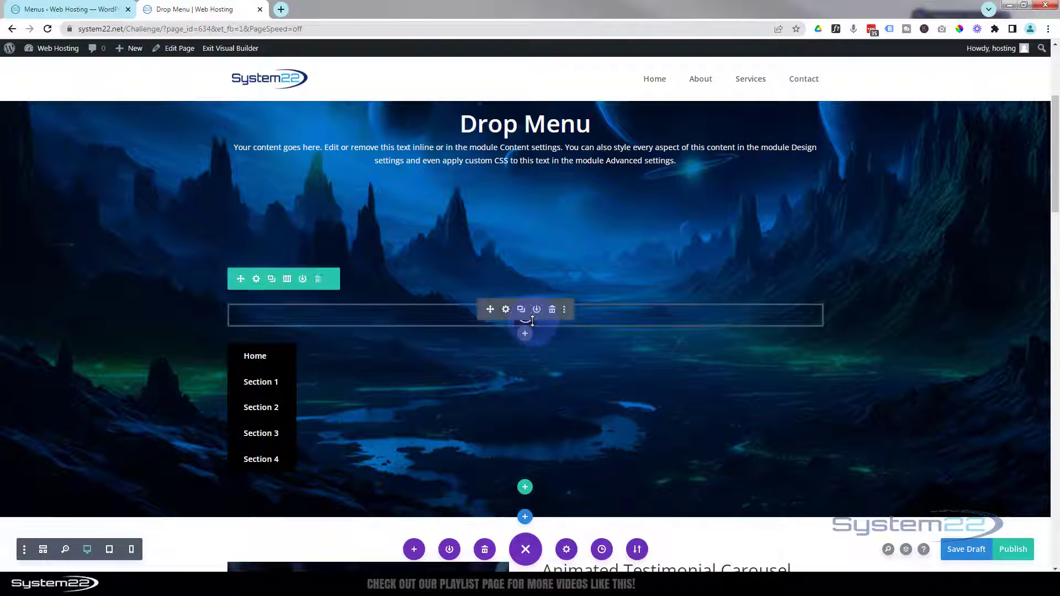
left_click(507, 310)
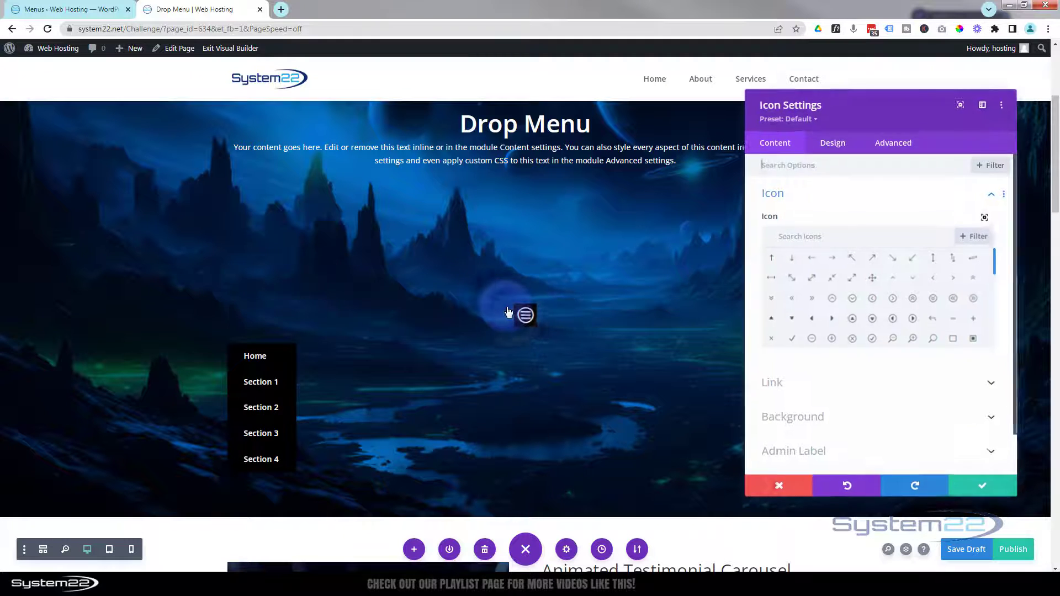
left_click(846, 150)
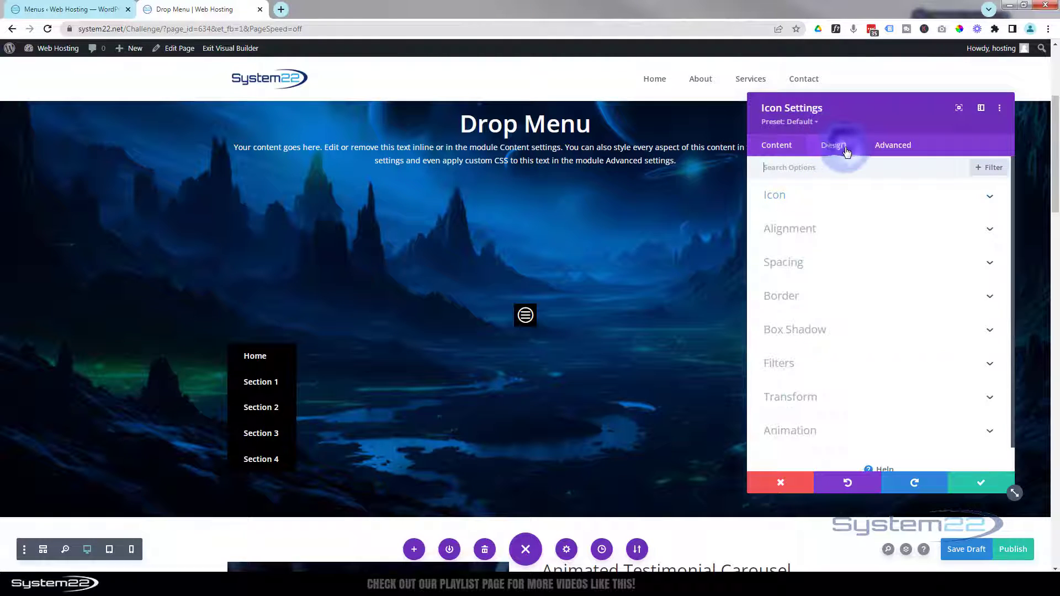
left_click(835, 229)
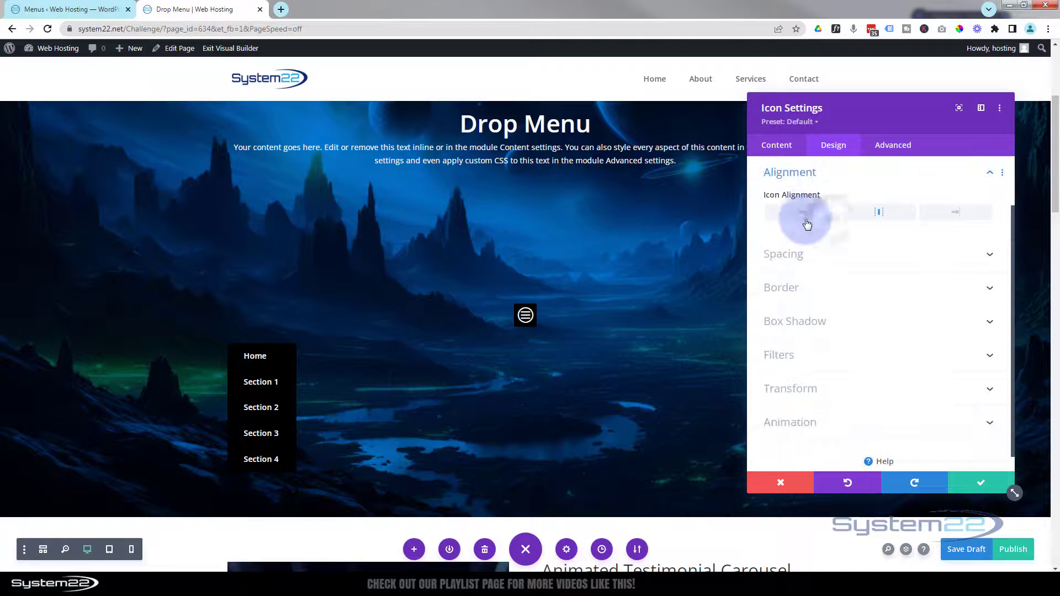
left_click(805, 214)
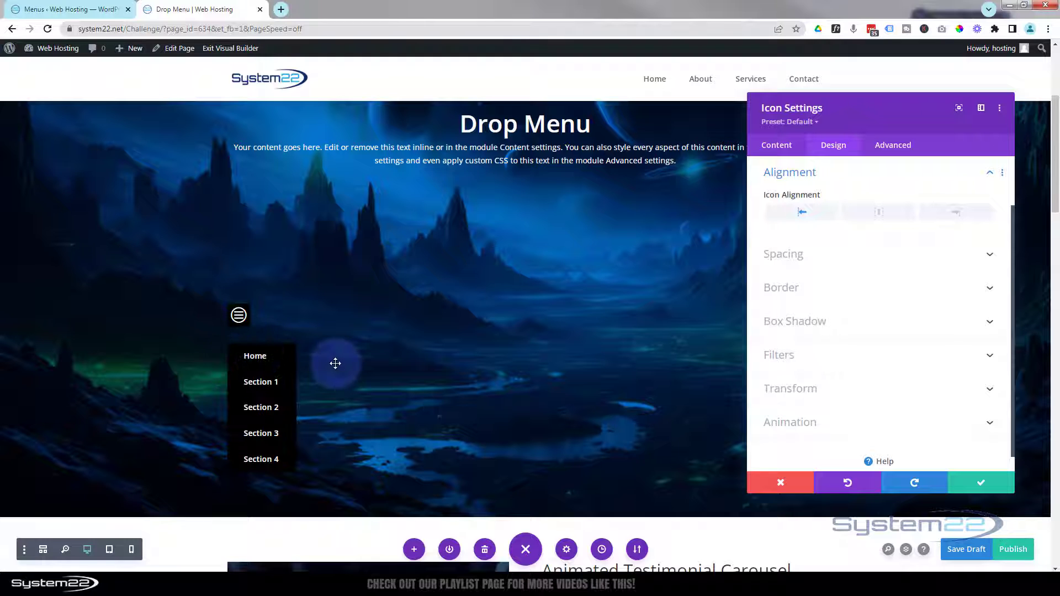
left_click(979, 485)
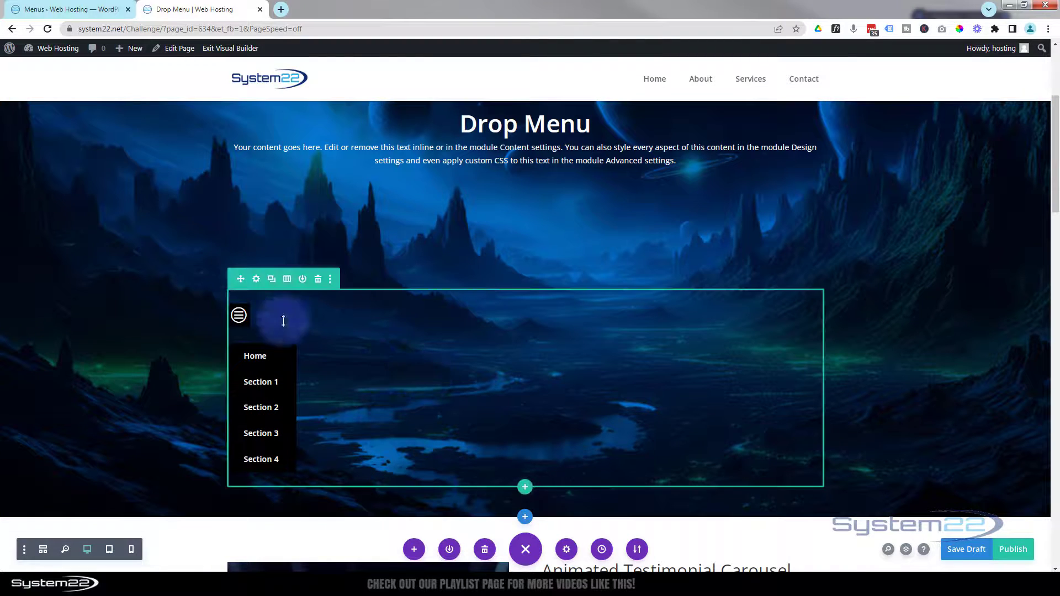
Step: Turn on Use Custom Gutter Width in the menu row's sizing and set it to 1
left_click(257, 280)
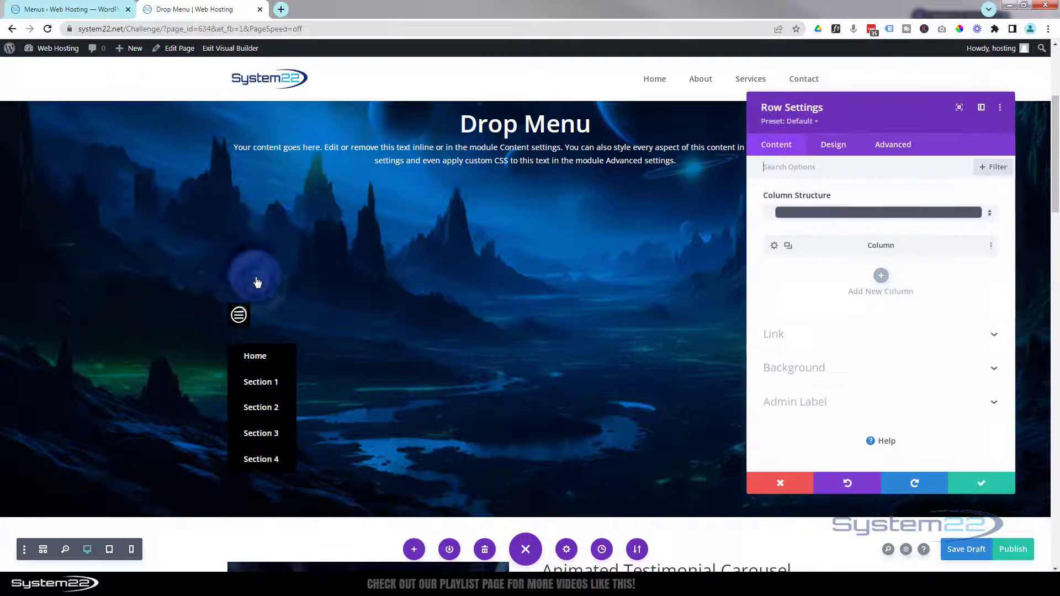
left_click(839, 147)
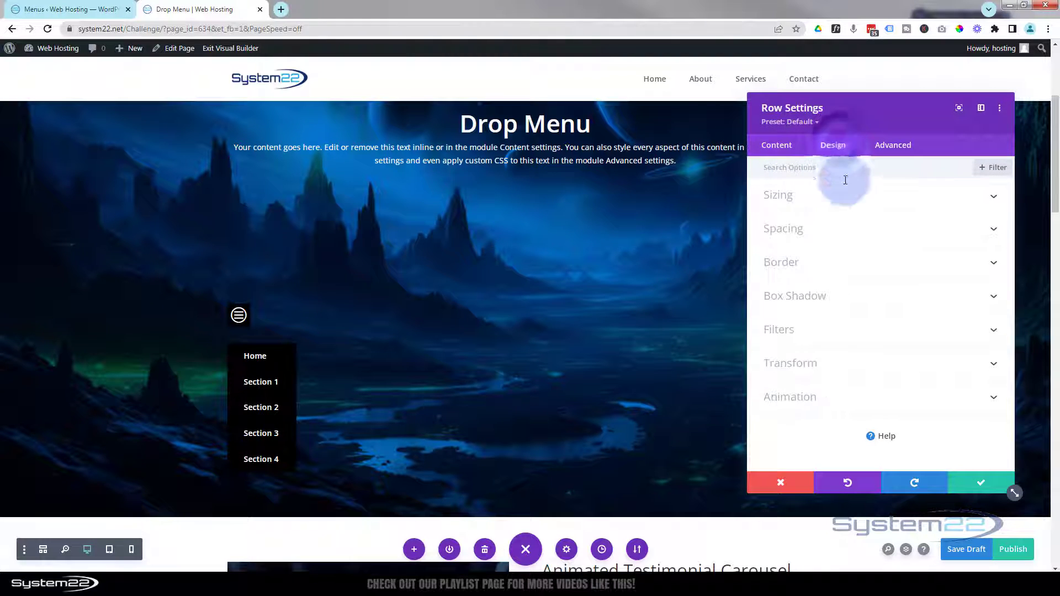
left_click(831, 200)
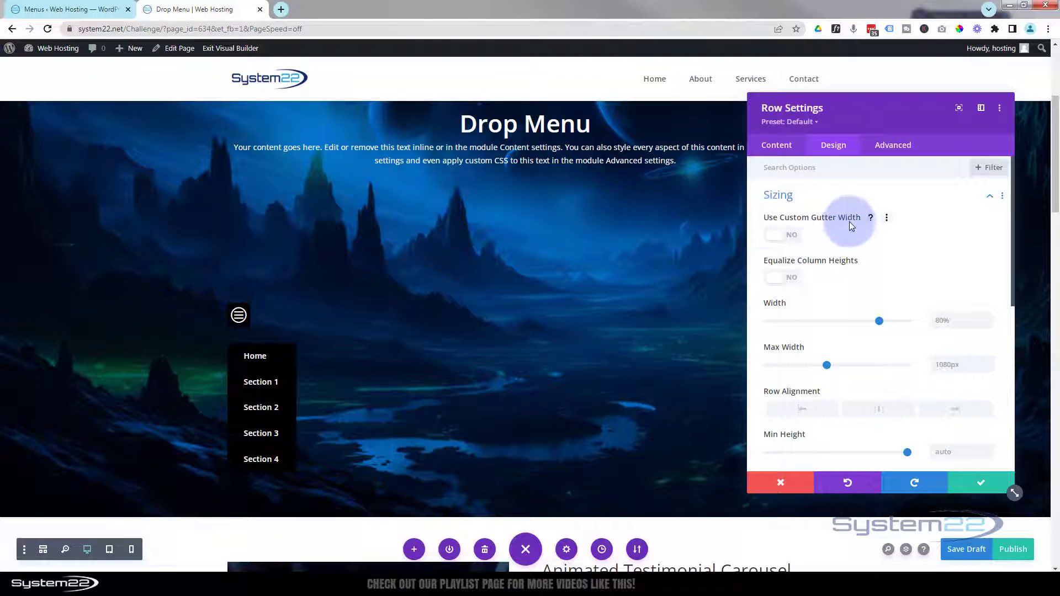
left_click(791, 237)
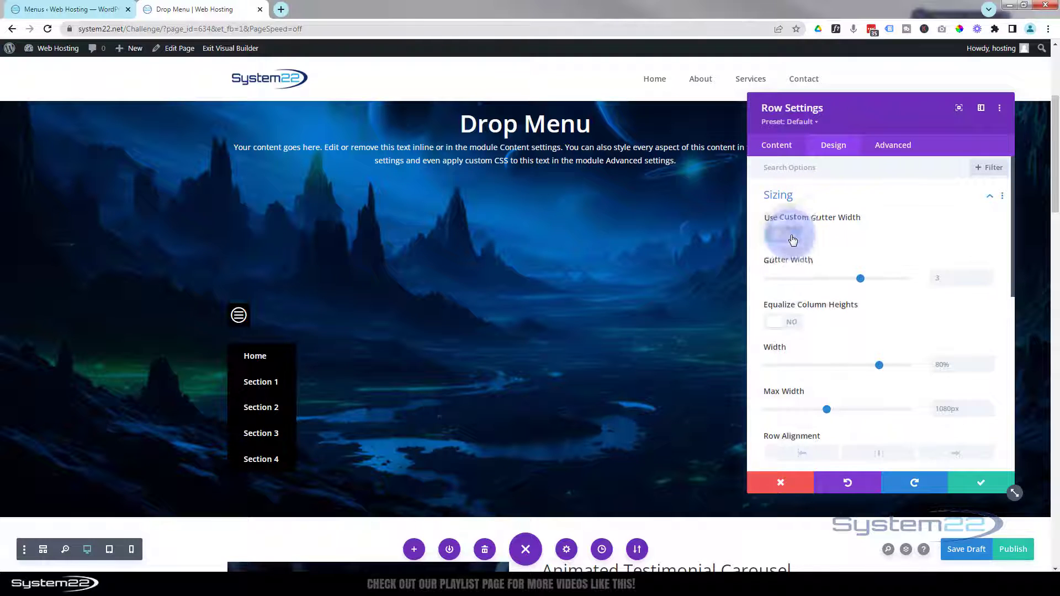
left_click_drag(862, 279, 752, 286)
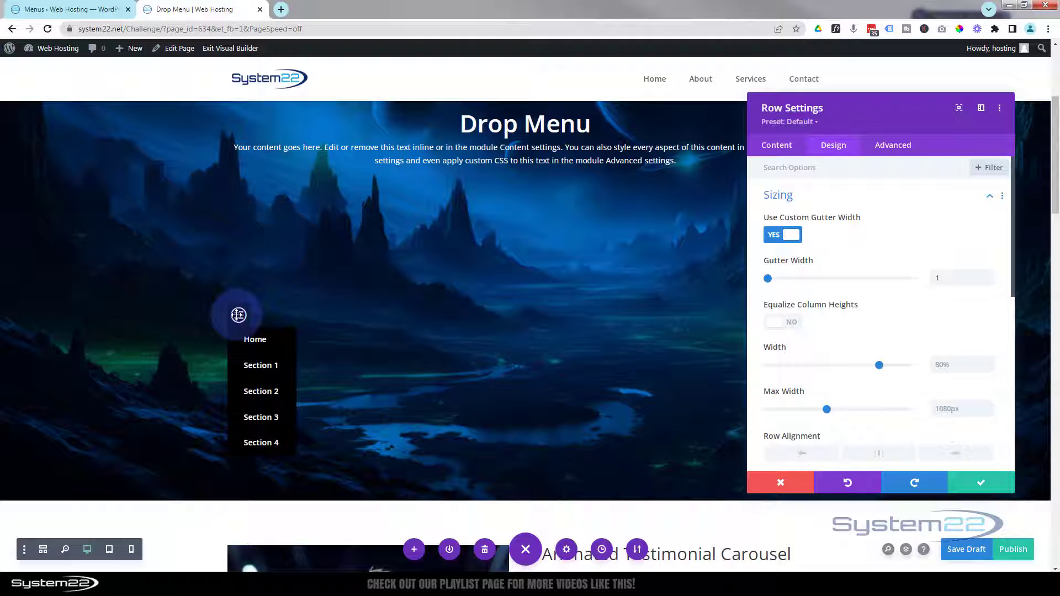
left_click(772, 150)
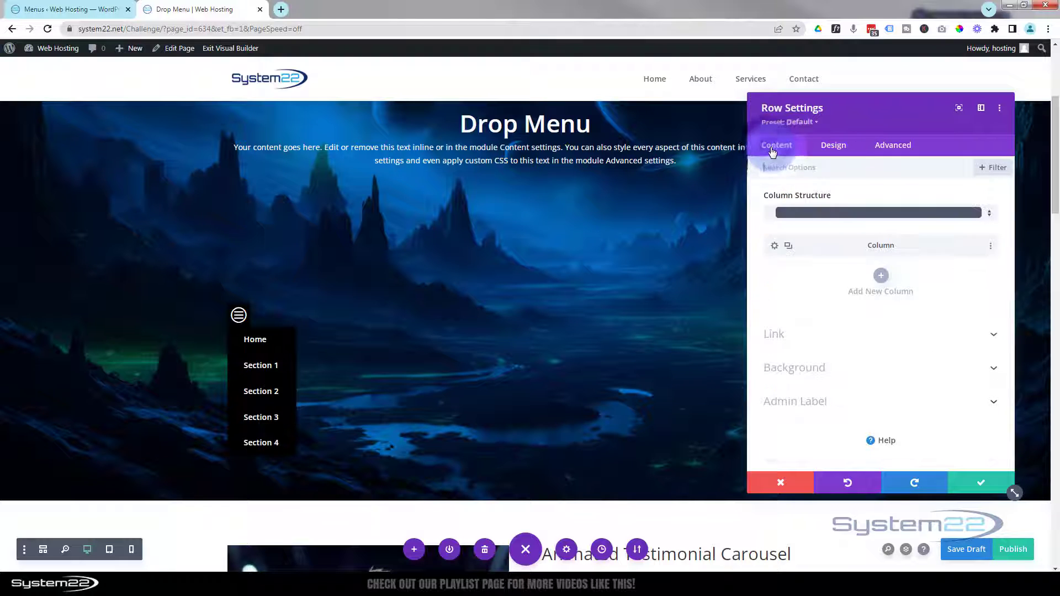
Step: Give the menu's row a red background
left_click(819, 370)
left_click(837, 382)
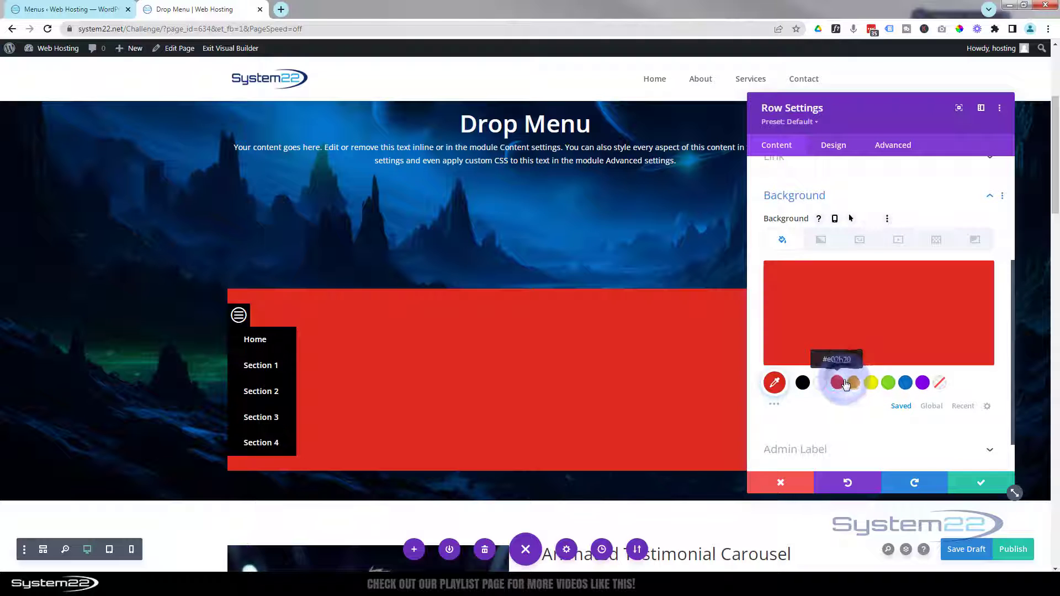
left_click_drag(850, 119, 758, 145)
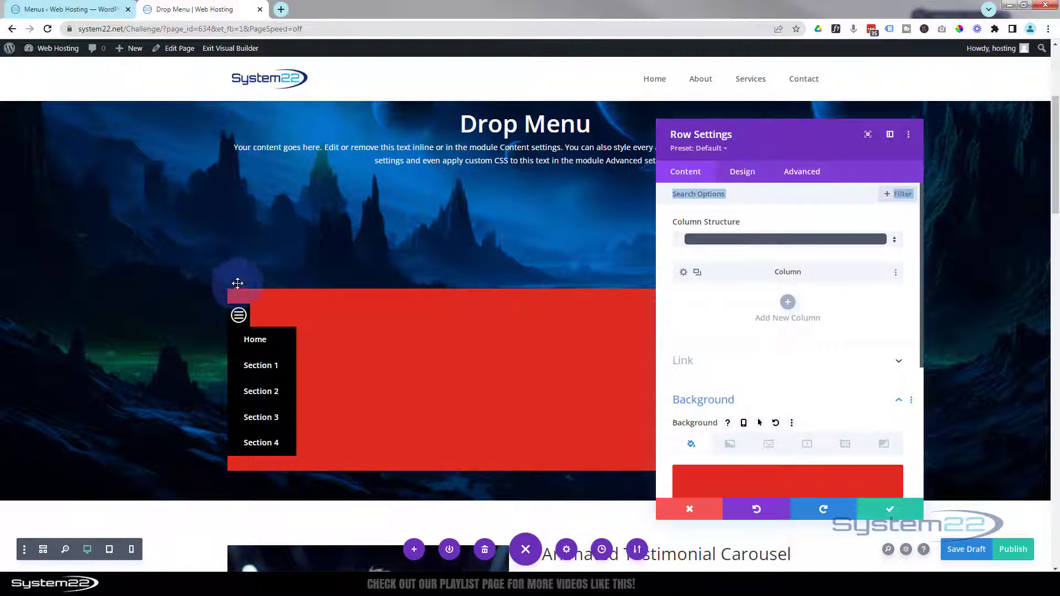
Step: Set the row's top and bottom padding to 0px under Design > Spacing
left_click(738, 173)
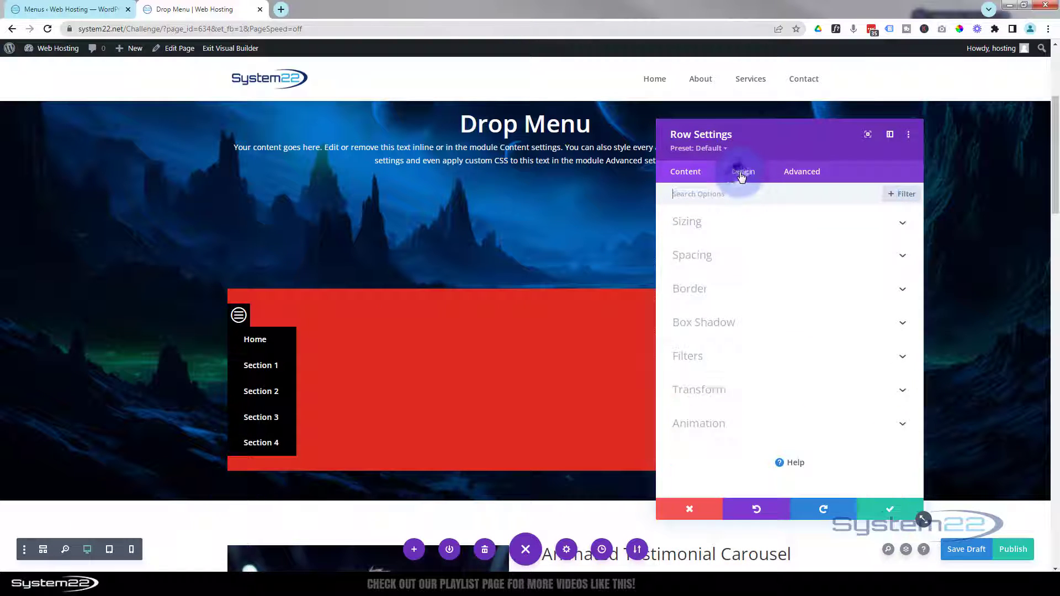
left_click(757, 262)
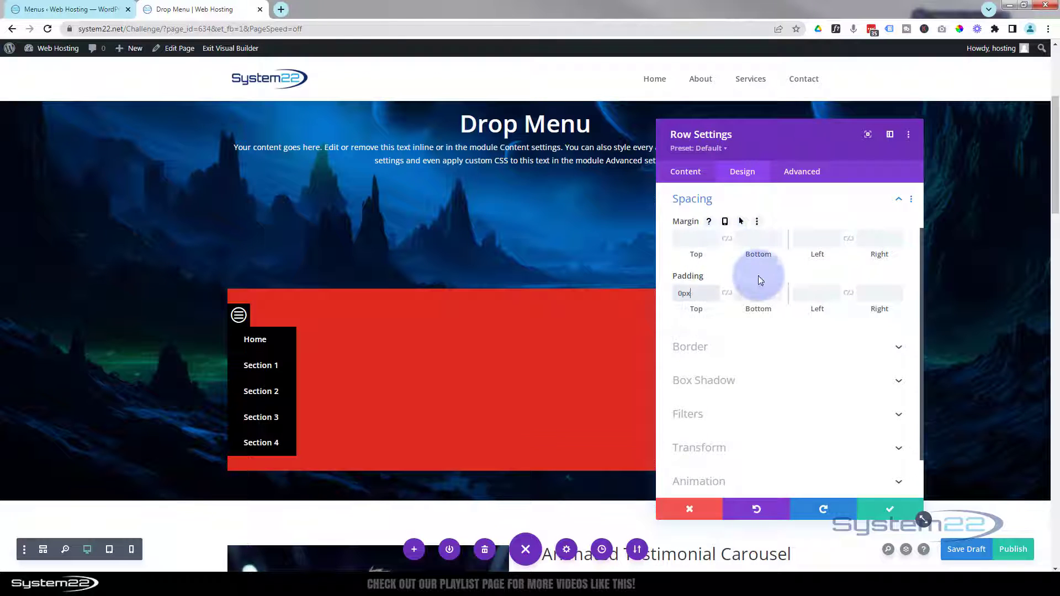
left_click(728, 298)
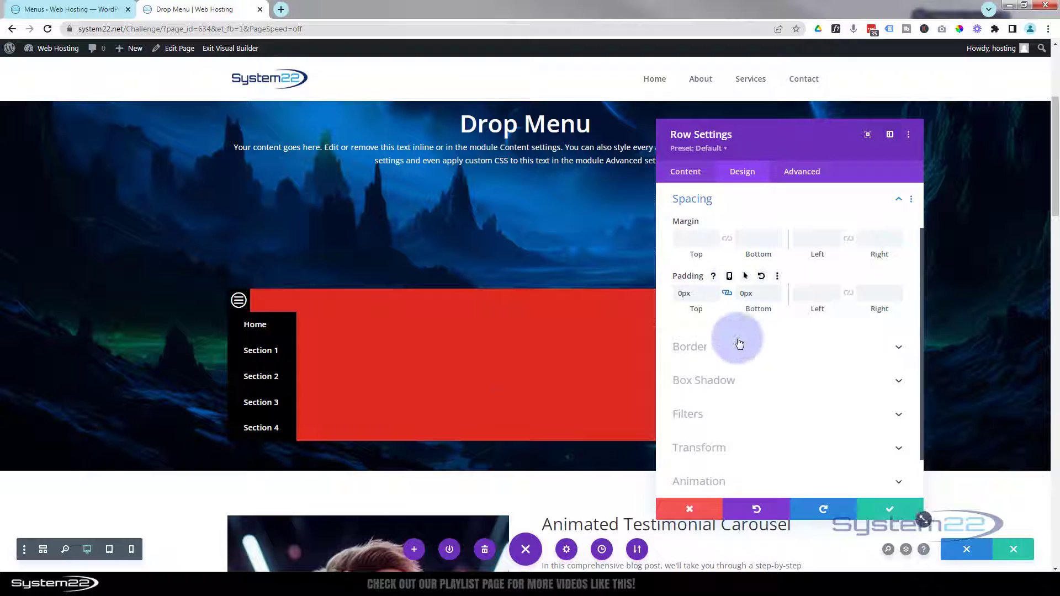
scroll(743, 344, "up", 3)
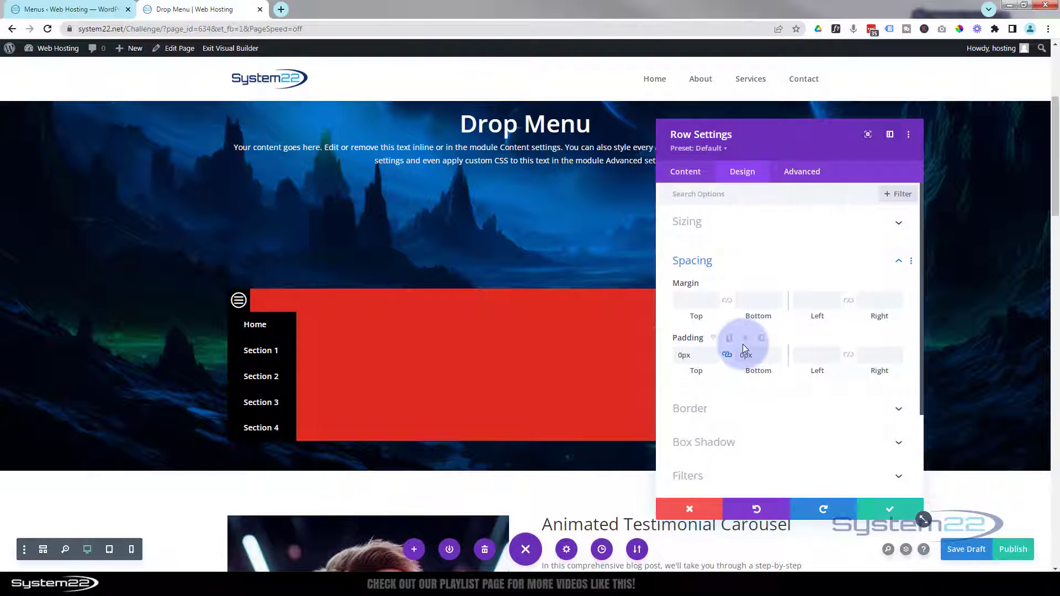
Step: Set the menu row's width to 125px and its height to 50px
left_click(744, 225)
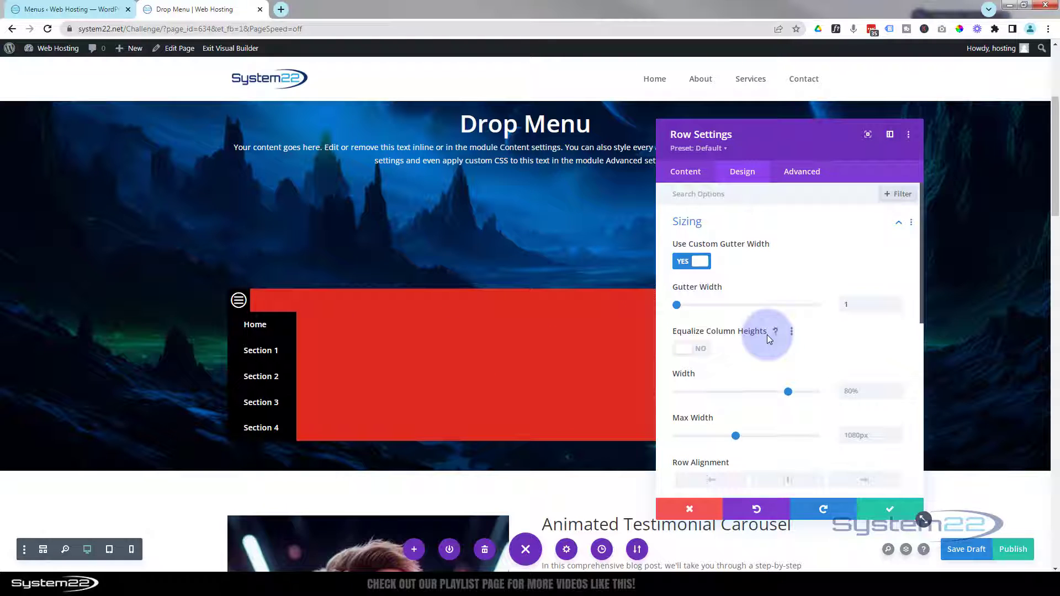
scroll(767, 335, "down", 1)
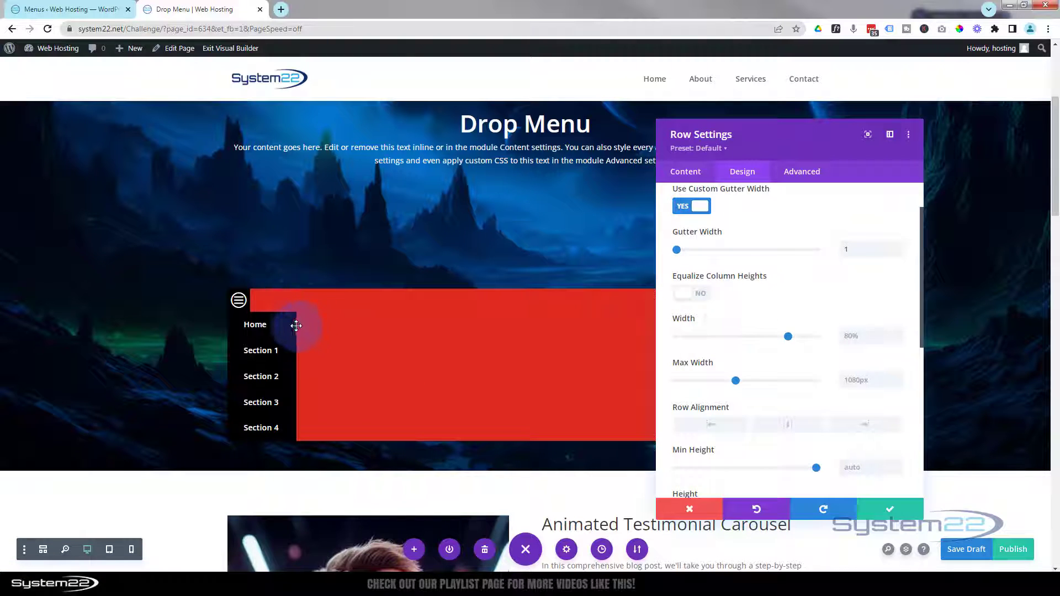
left_click(846, 337)
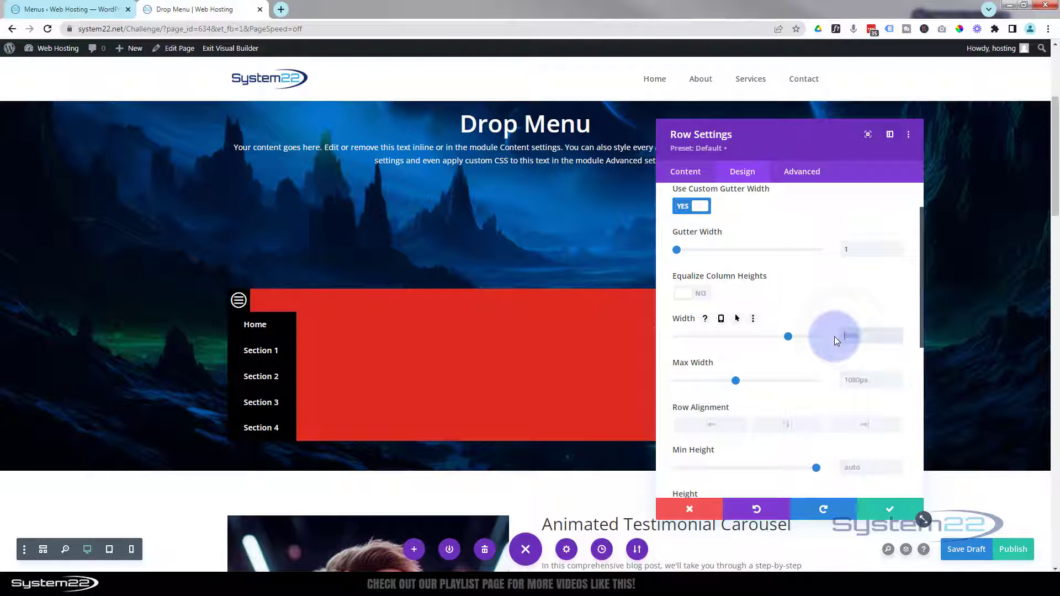
type("125px")
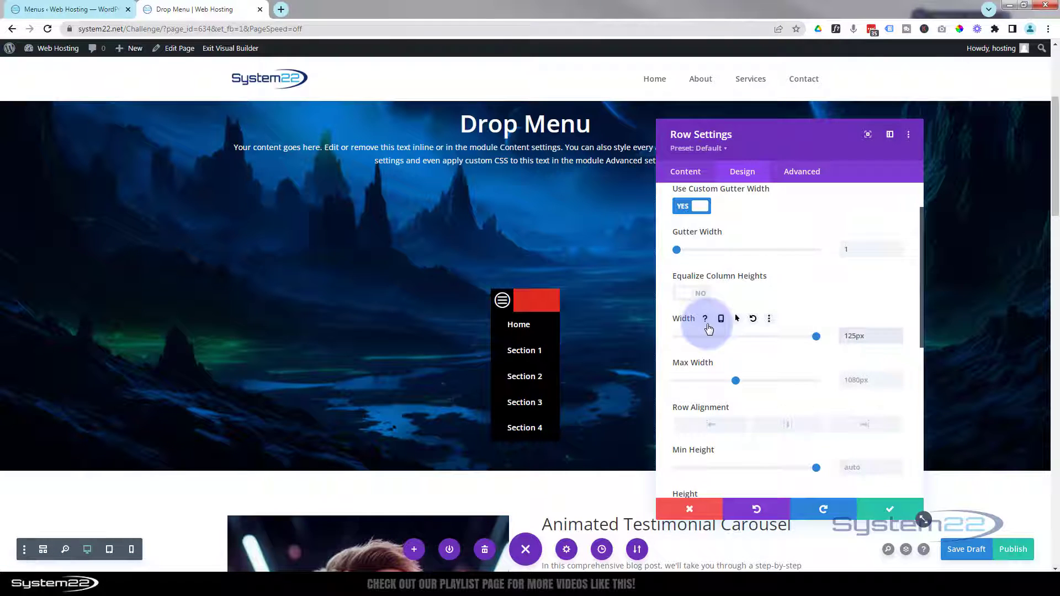
scroll(701, 326, "down", 3)
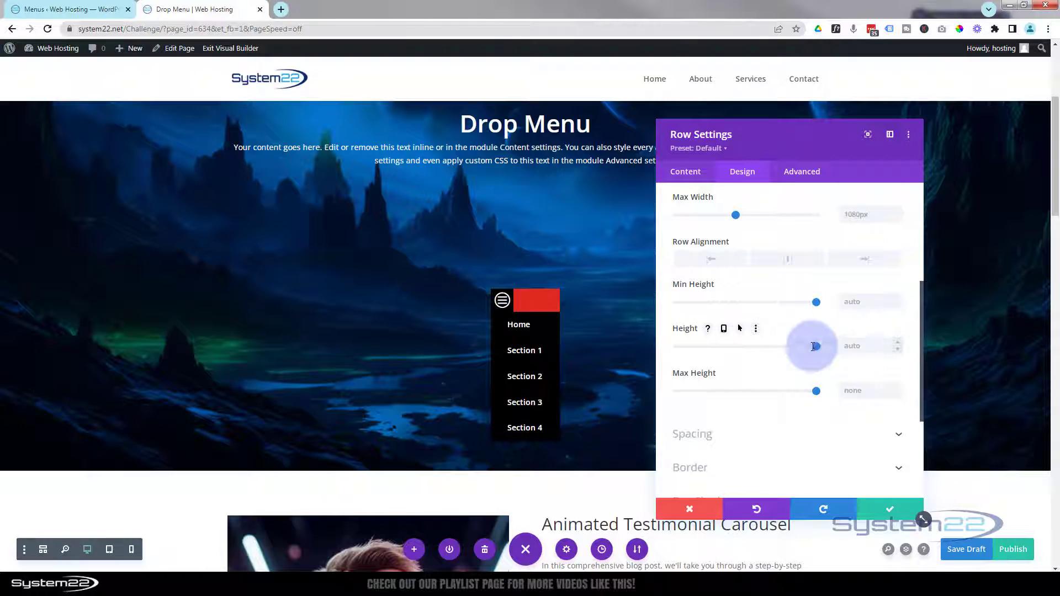
double_click(858, 346)
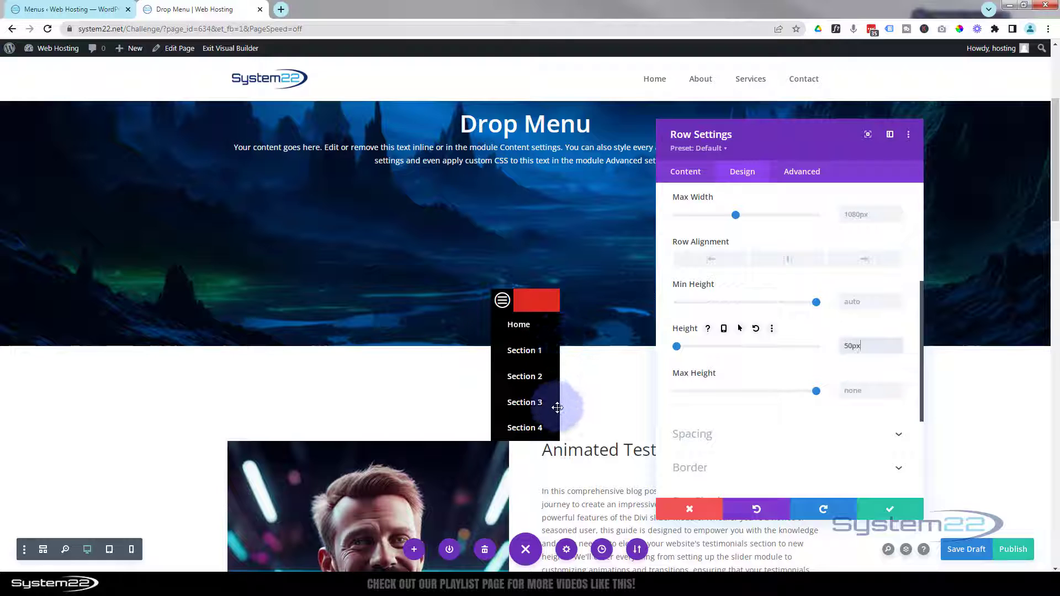
Step: Set the row's Horizontal Overflow and Vertical Overflow to Hidden under Advanced > Visibility
left_click(801, 173)
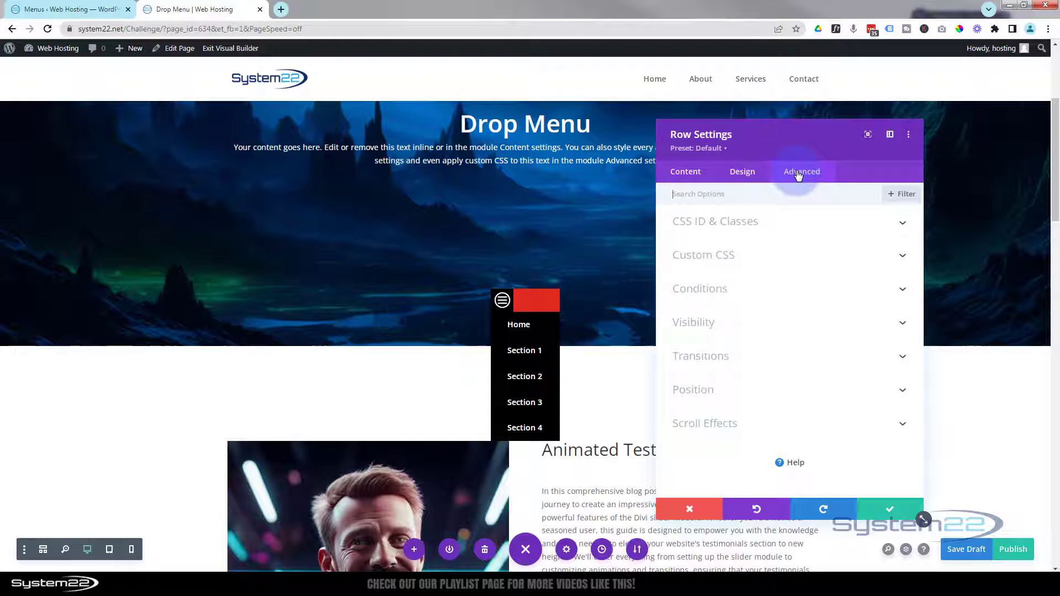
left_click(813, 329)
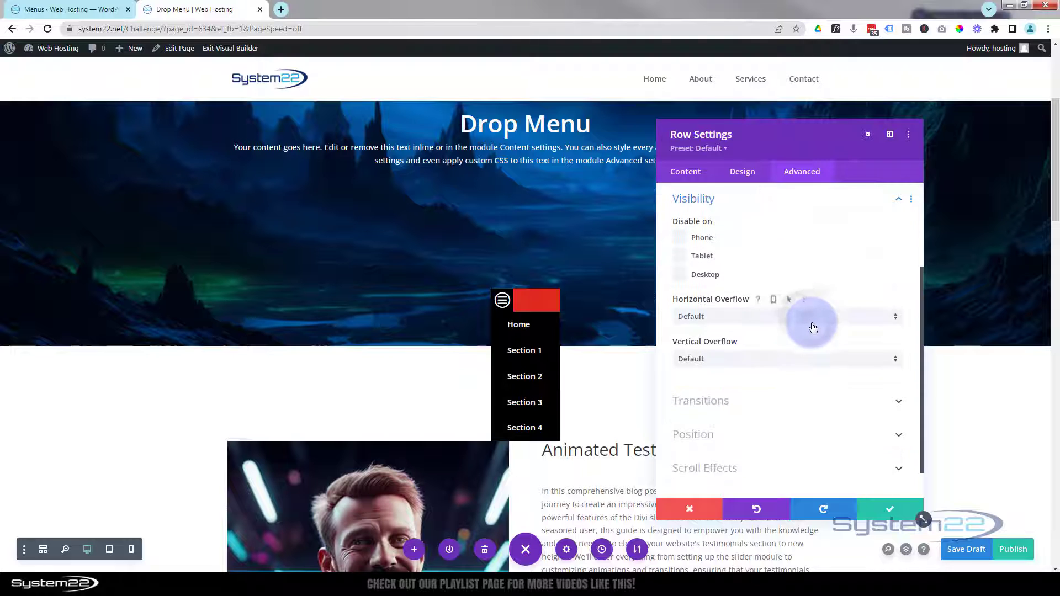
left_click(740, 320)
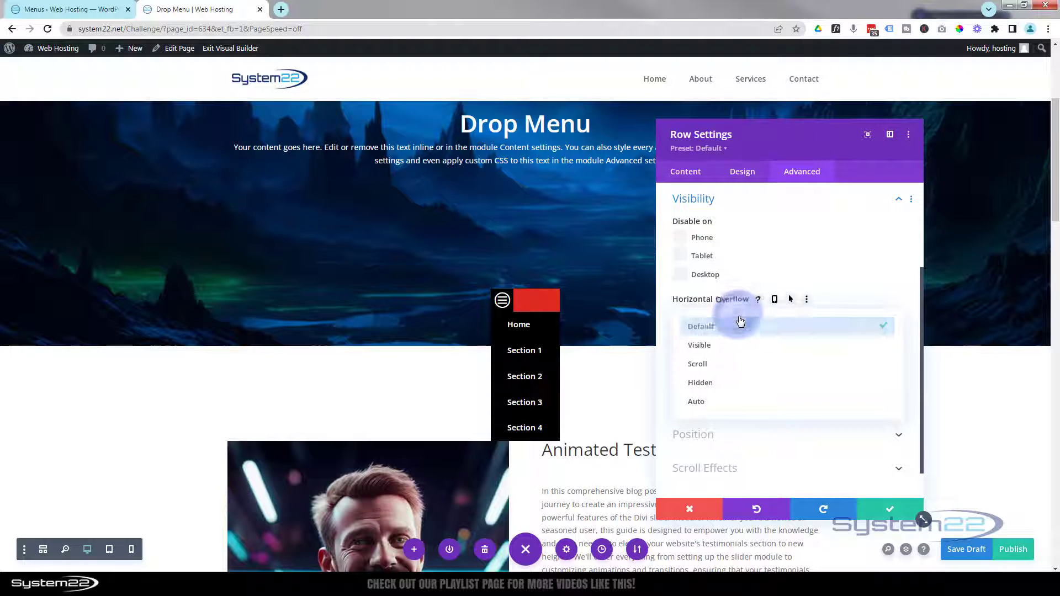
left_click(740, 383)
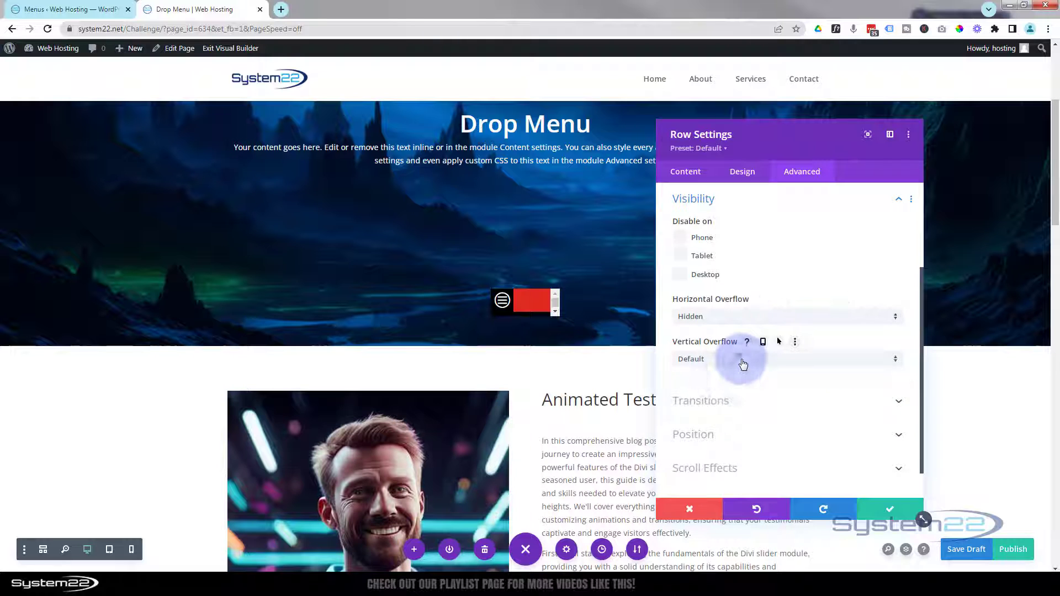
left_click(743, 363)
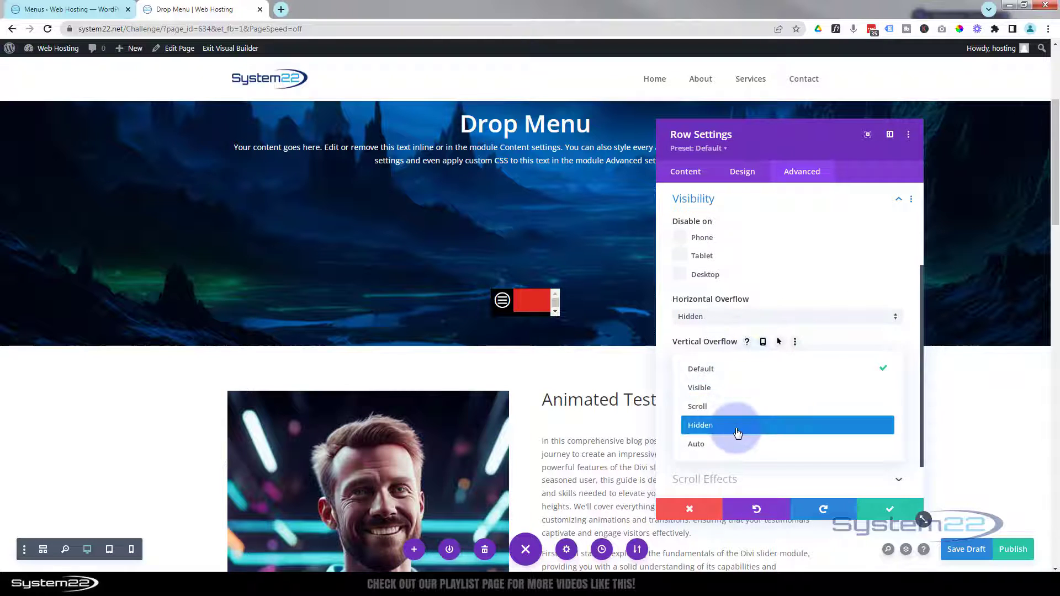
left_click(736, 428)
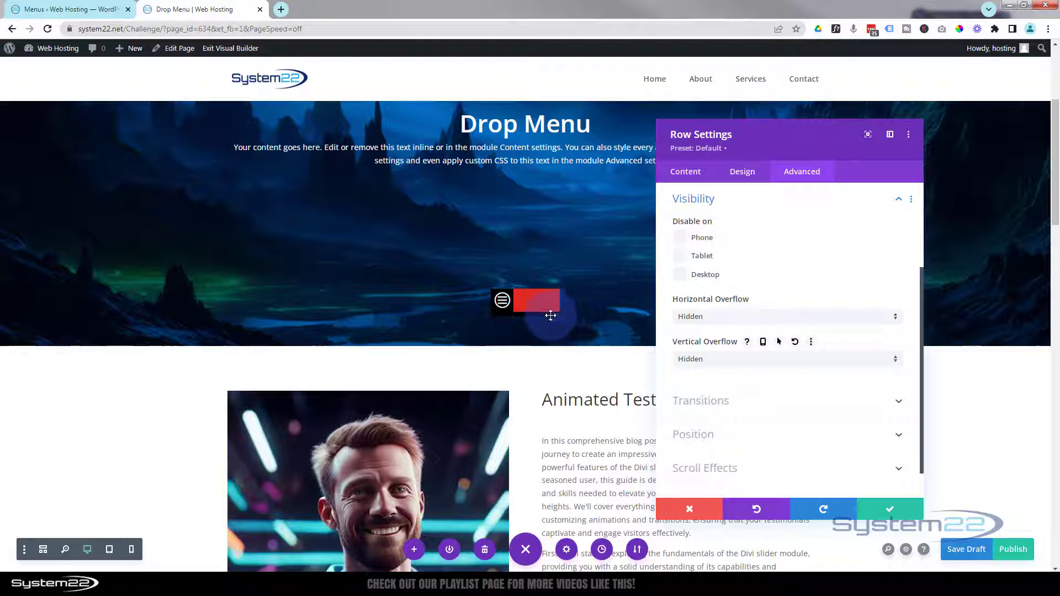
Step: Step the row's Height down from 50px to 44px with the field's down arrow
left_click(751, 178)
left_click(747, 227)
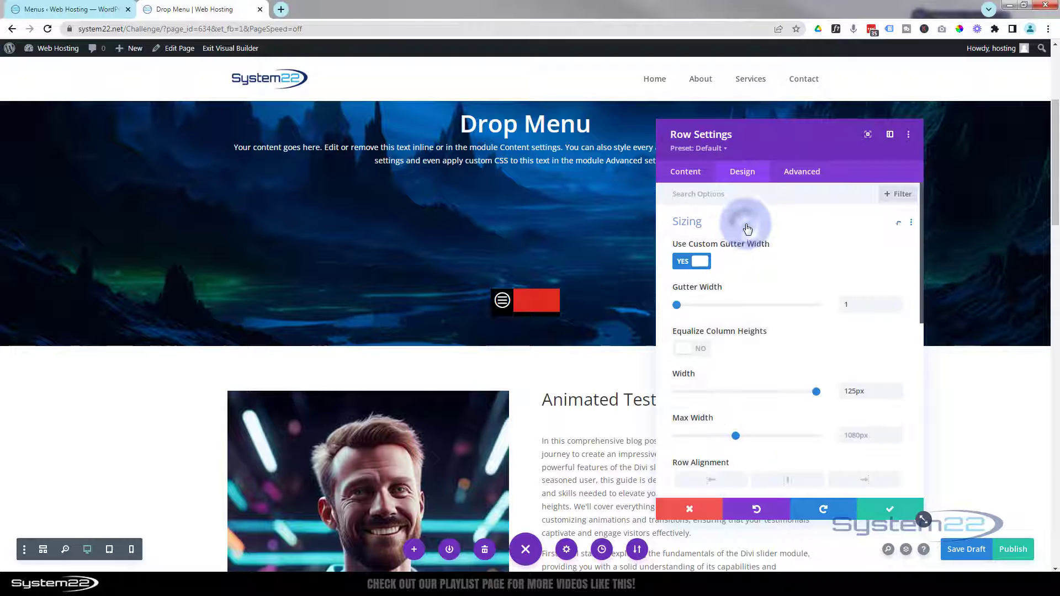
scroll(796, 332, "down", 2)
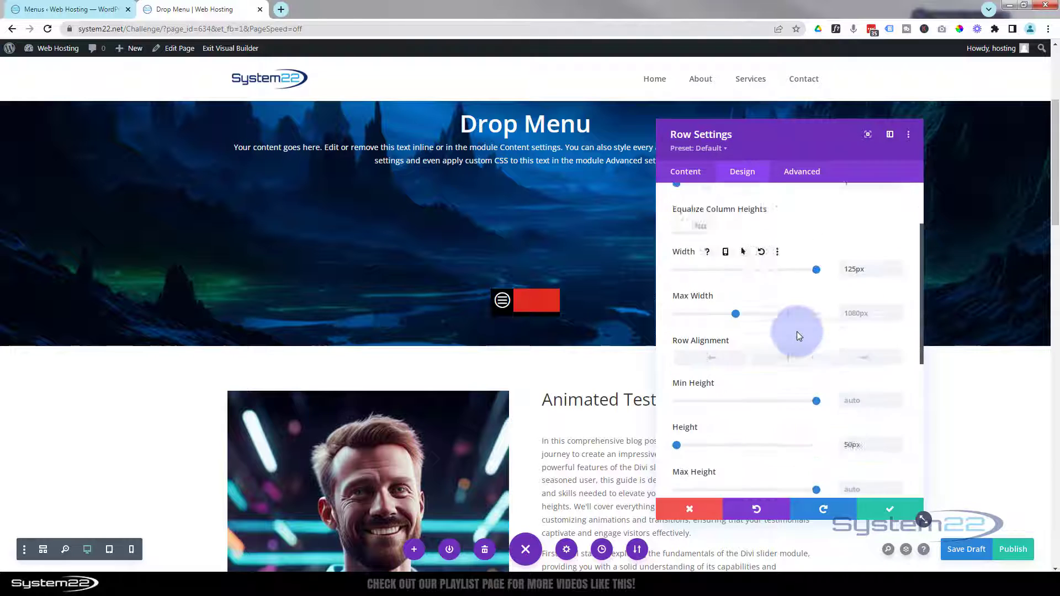
scroll(796, 331, "down", 2)
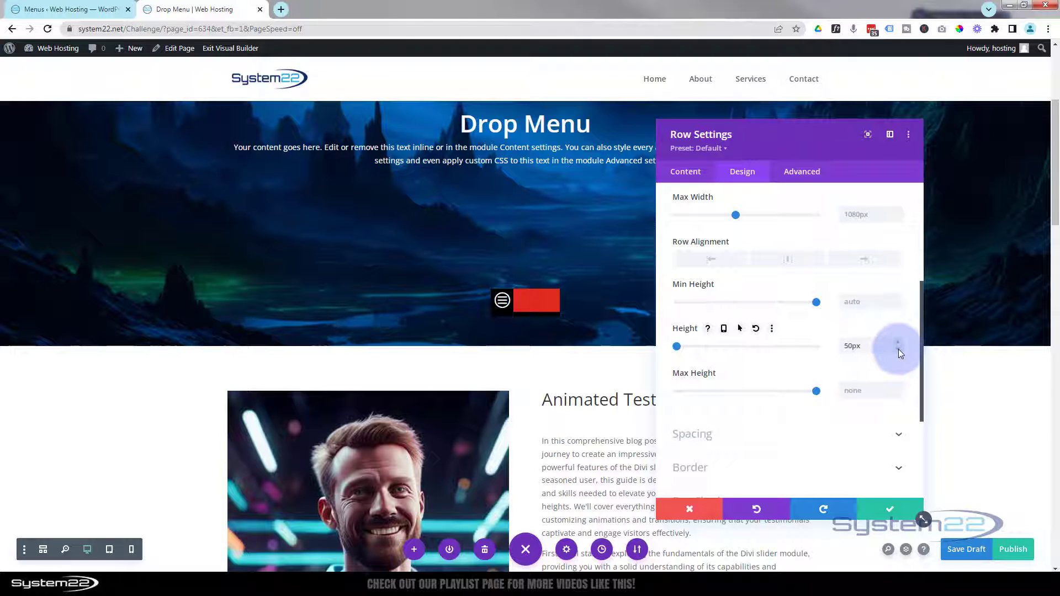
left_click(898, 349)
left_click(898, 350)
left_click(898, 350)
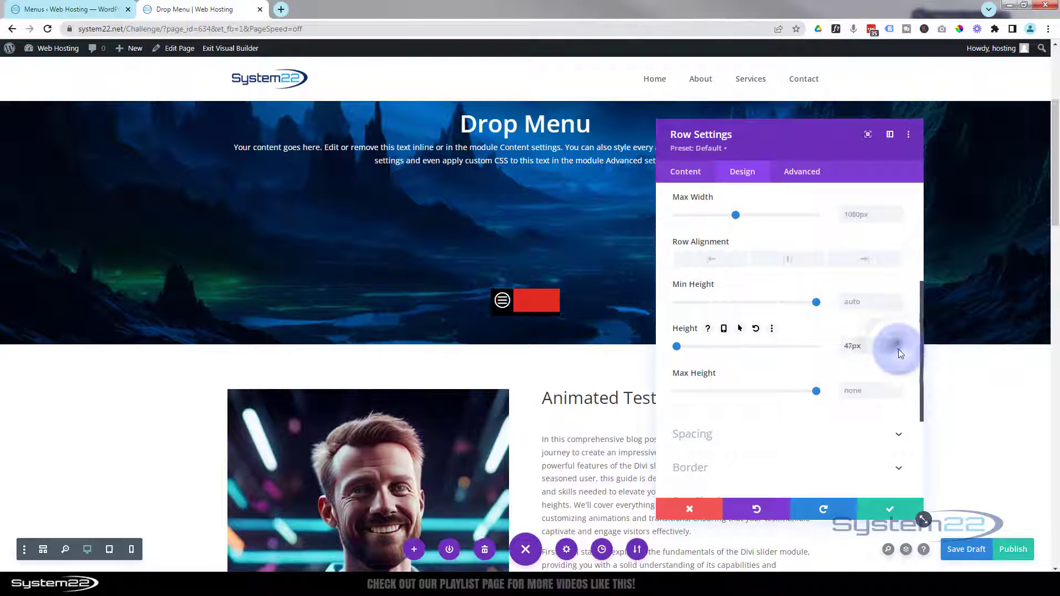
left_click(899, 349)
left_click(899, 350)
left_click(898, 350)
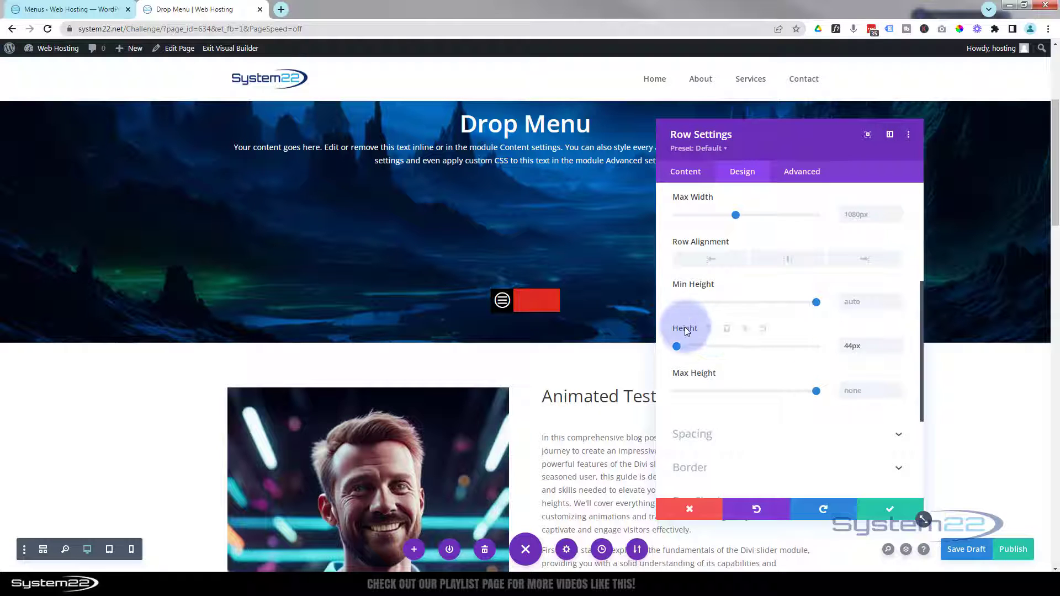
Step: Give the menu row a 100% hover-state height, keeping 44px normally
left_click(739, 329)
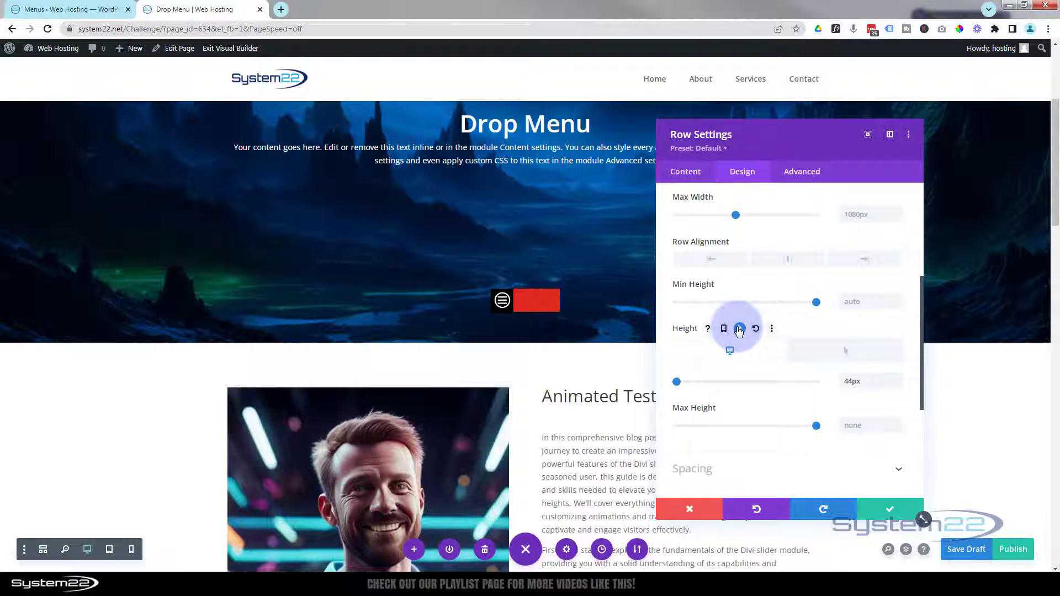
left_click(849, 354)
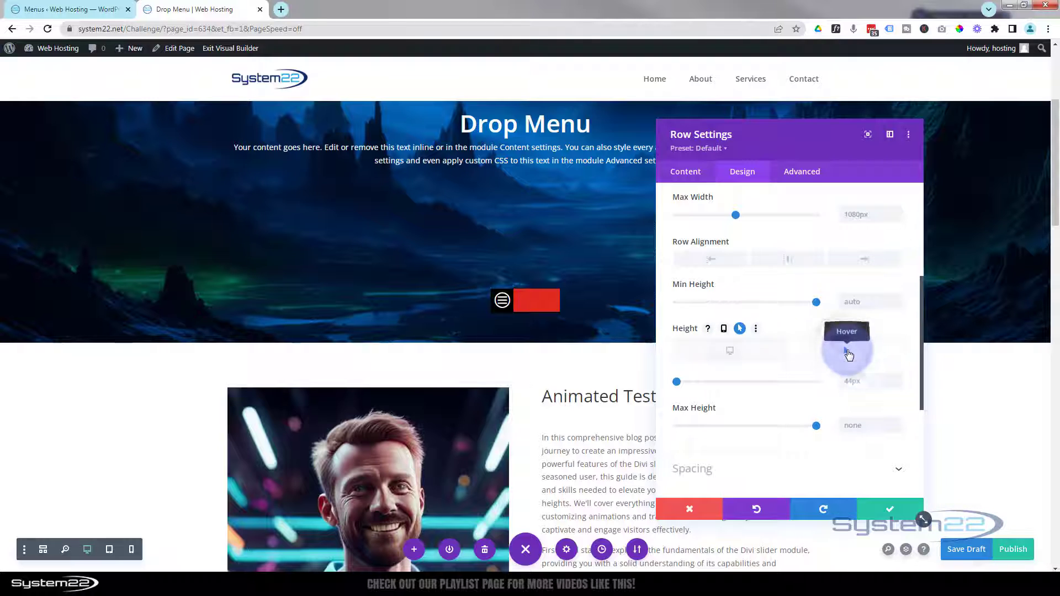
left_click(853, 399)
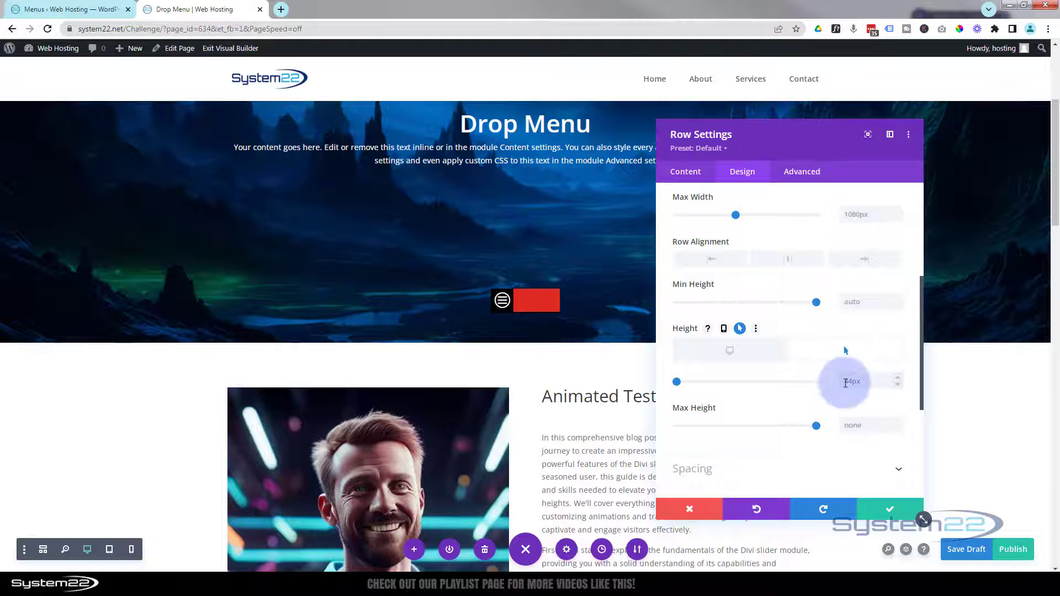
left_click(853, 301)
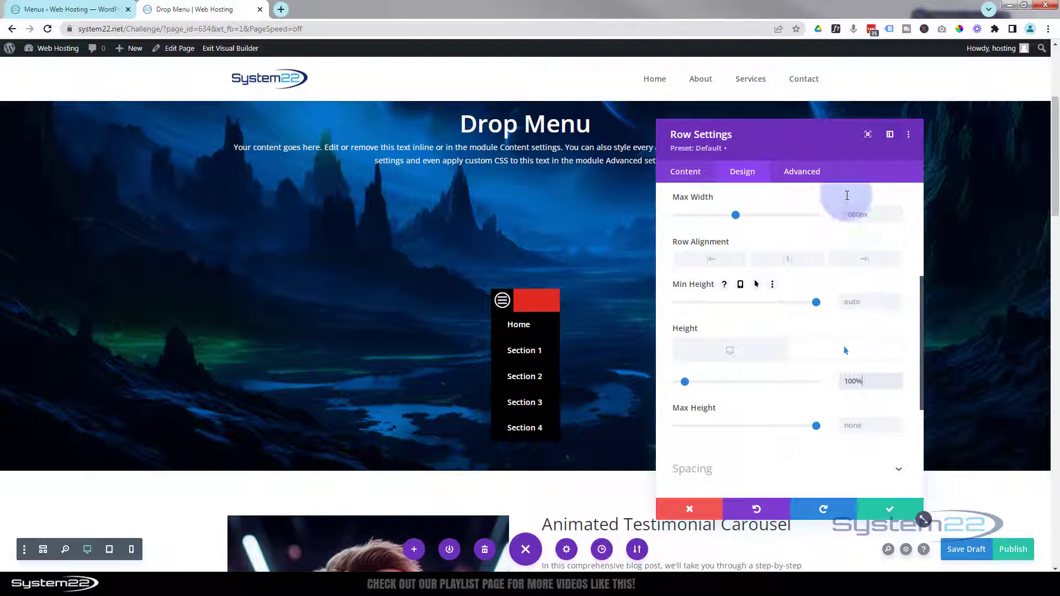
left_click(735, 350)
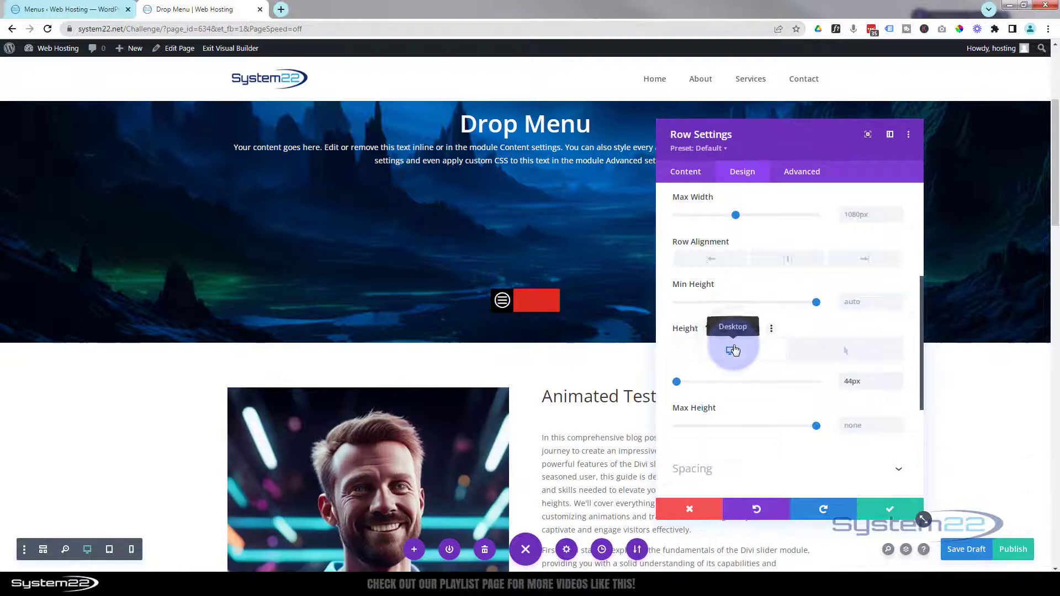
left_click(840, 353)
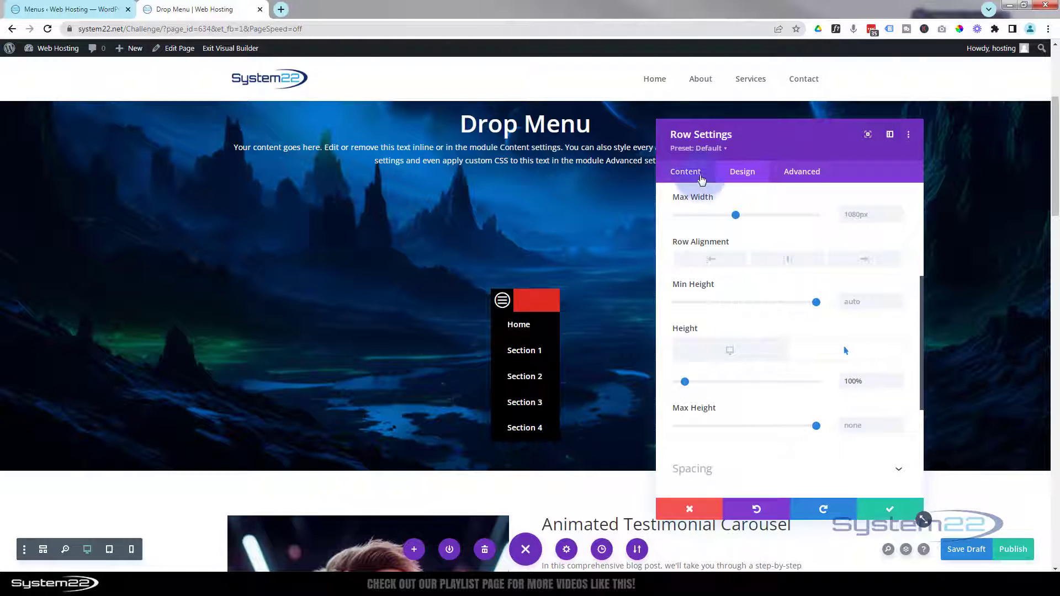
Step: Clear the row's red background colour and preview the page in 768px Tablet View
left_click(688, 172)
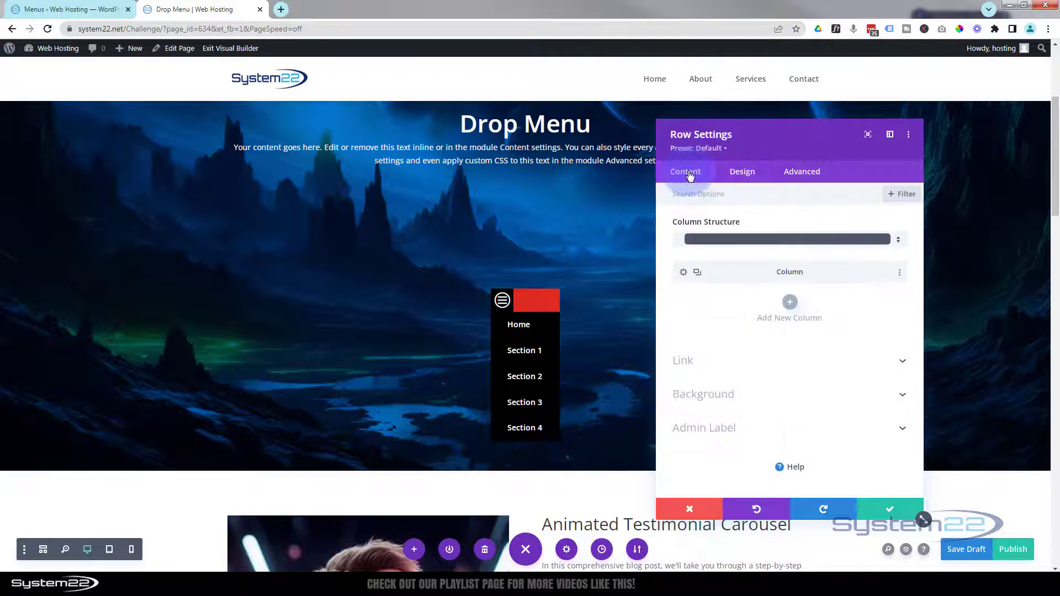
left_click(740, 395)
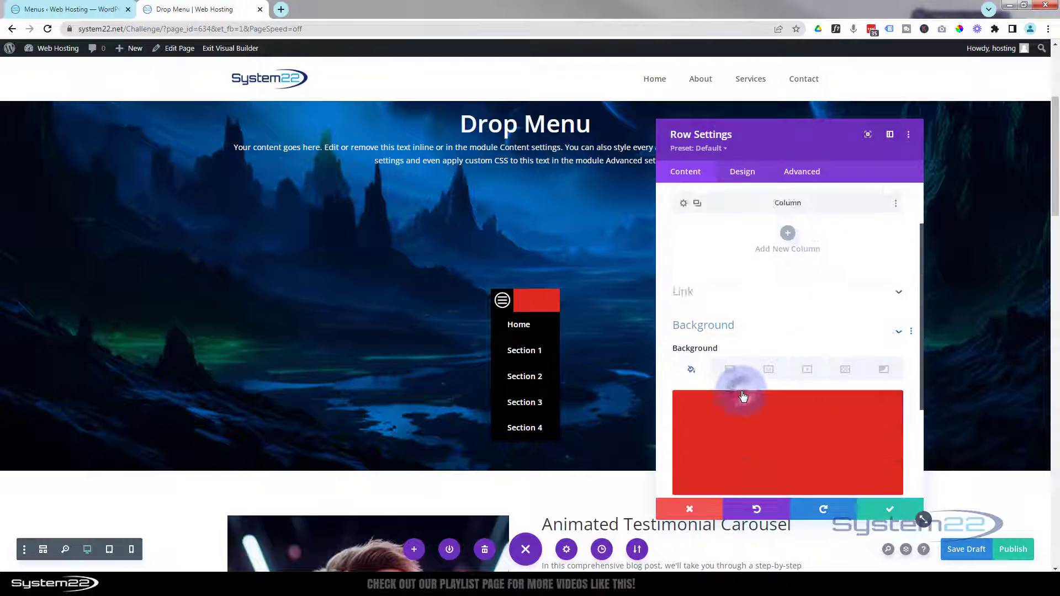
left_click(871, 306)
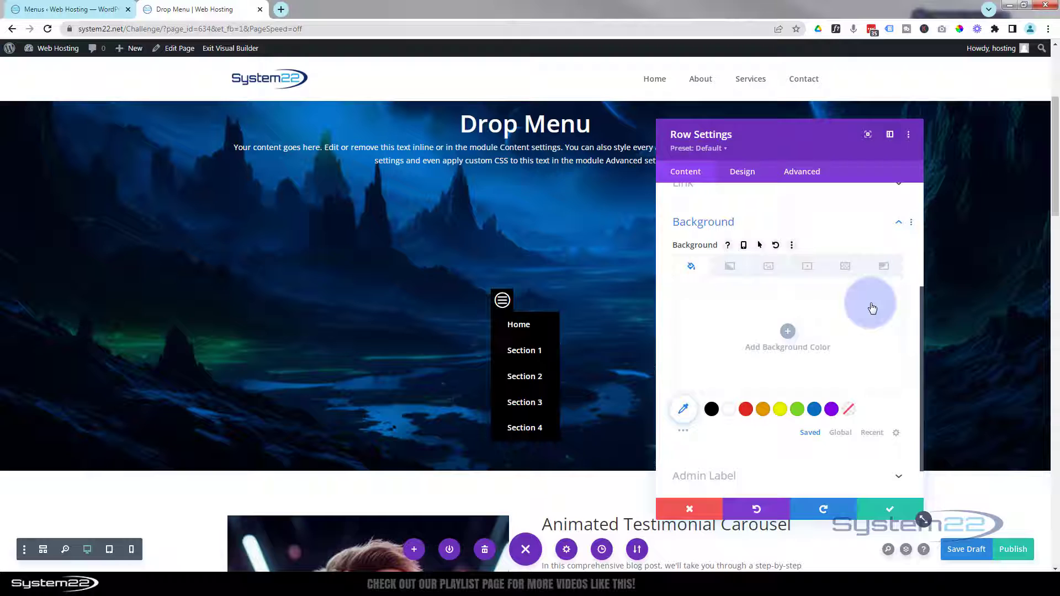
left_click(760, 246)
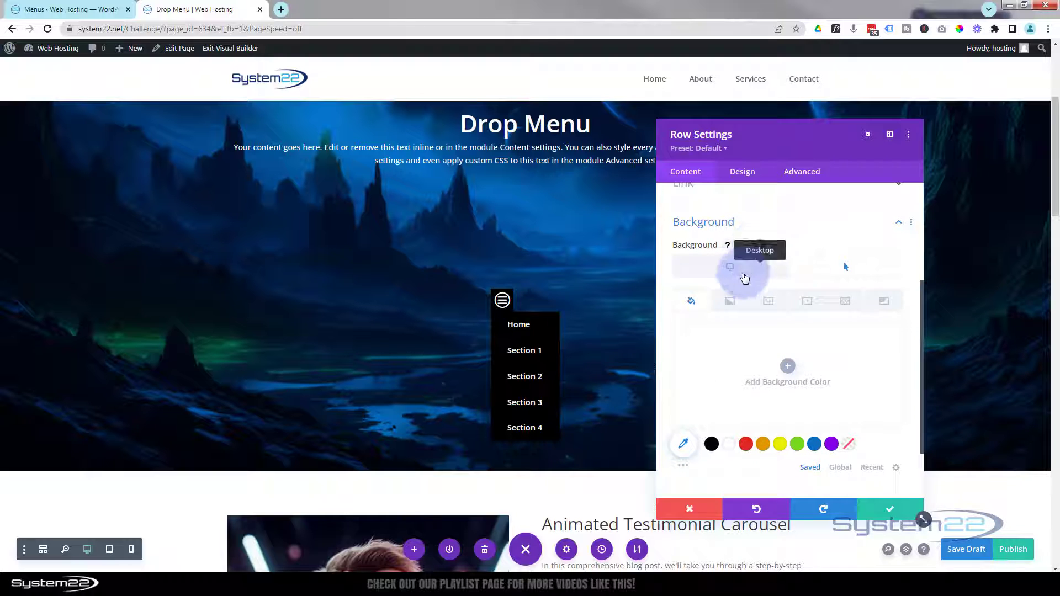
left_click(723, 266)
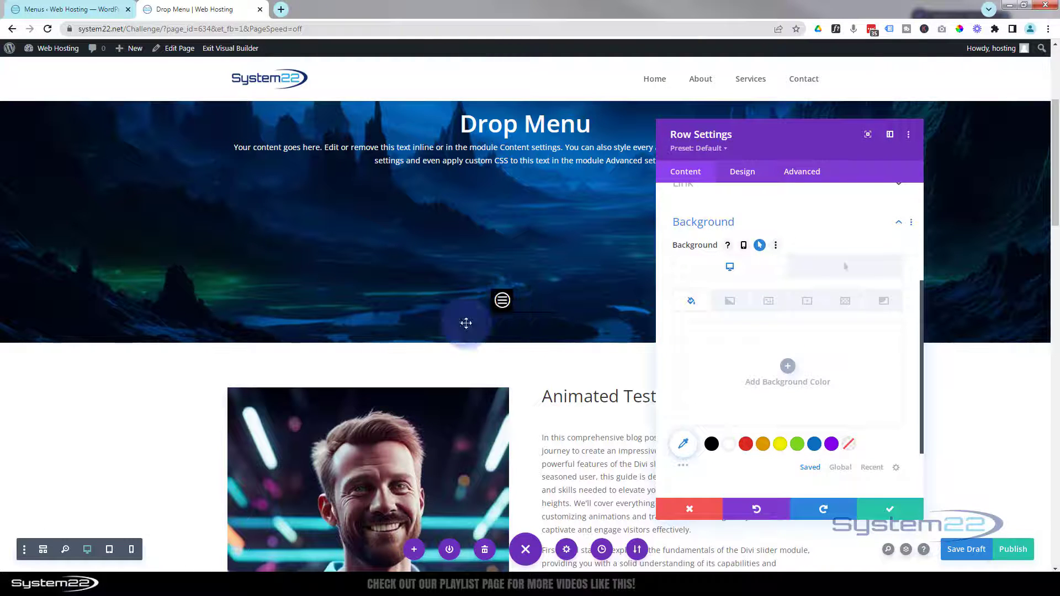
left_click(109, 550)
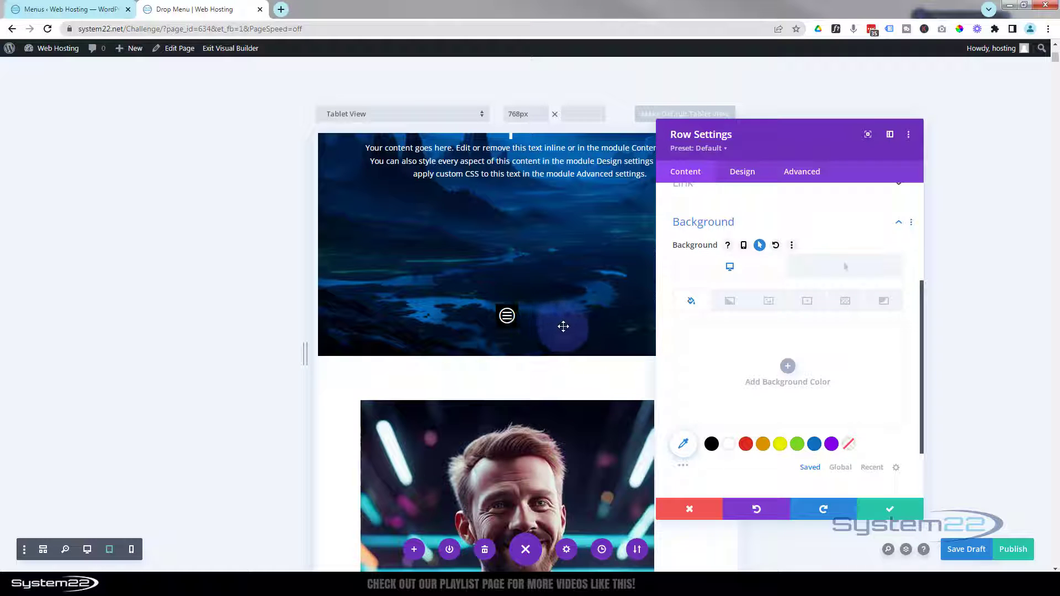
Step: Lower the menu row height to 42px, return to desktop view and save the row settings
left_click(749, 174)
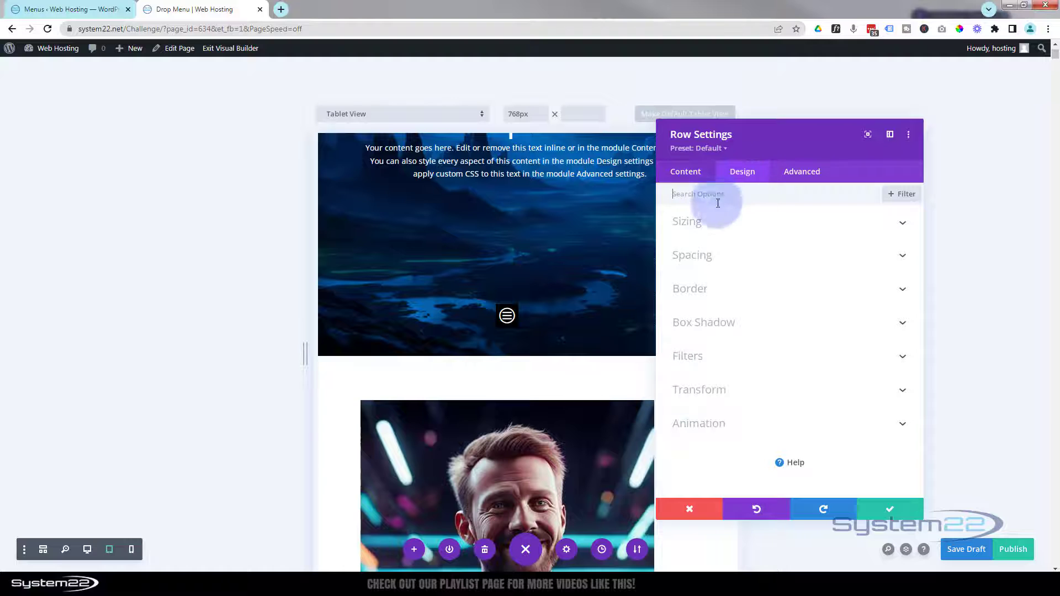
left_click(722, 221)
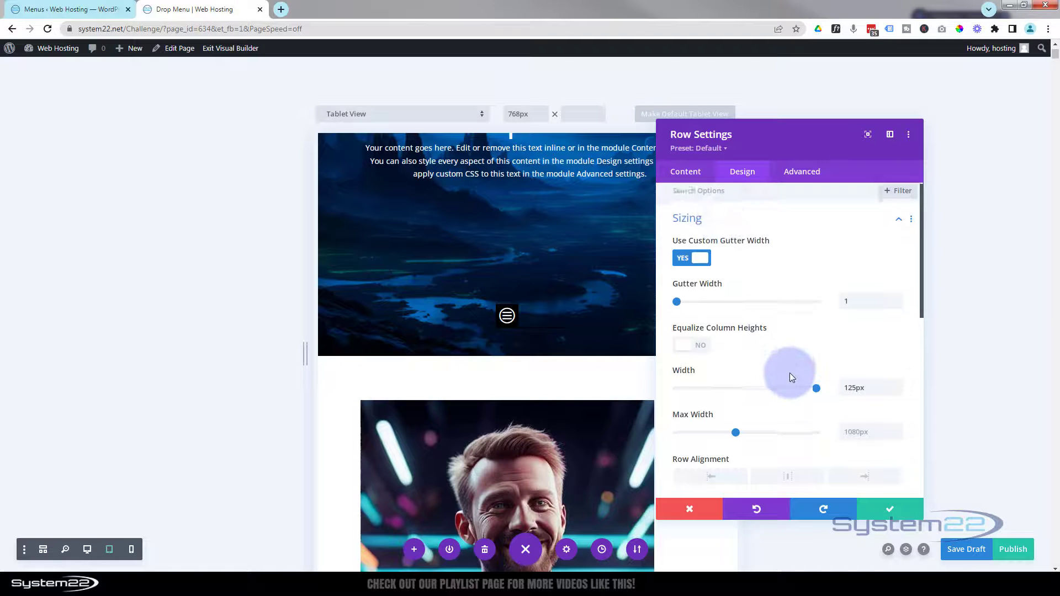
scroll(789, 374, "down", 4)
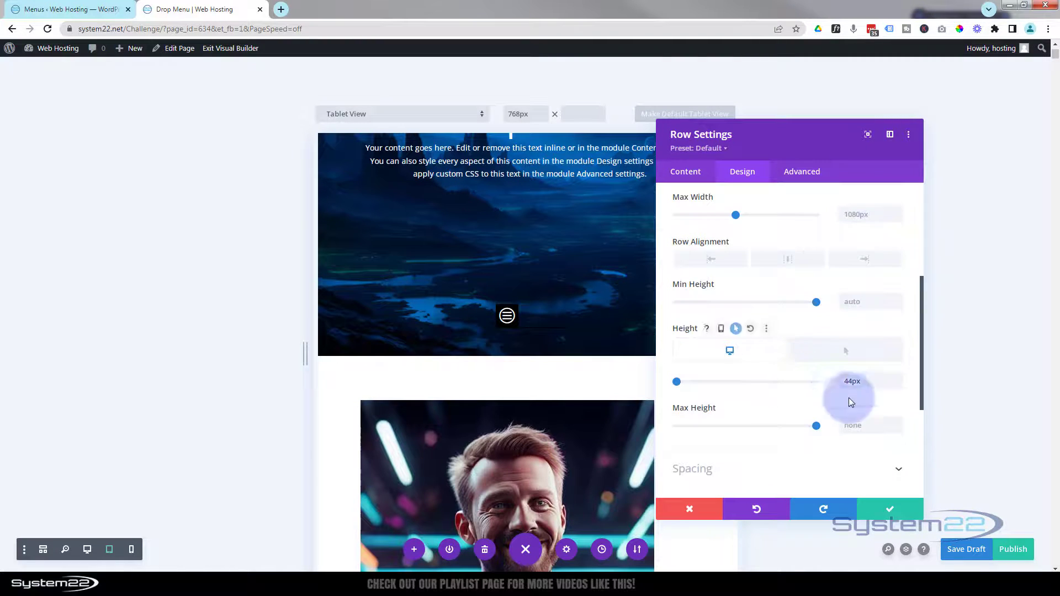
left_click(897, 383)
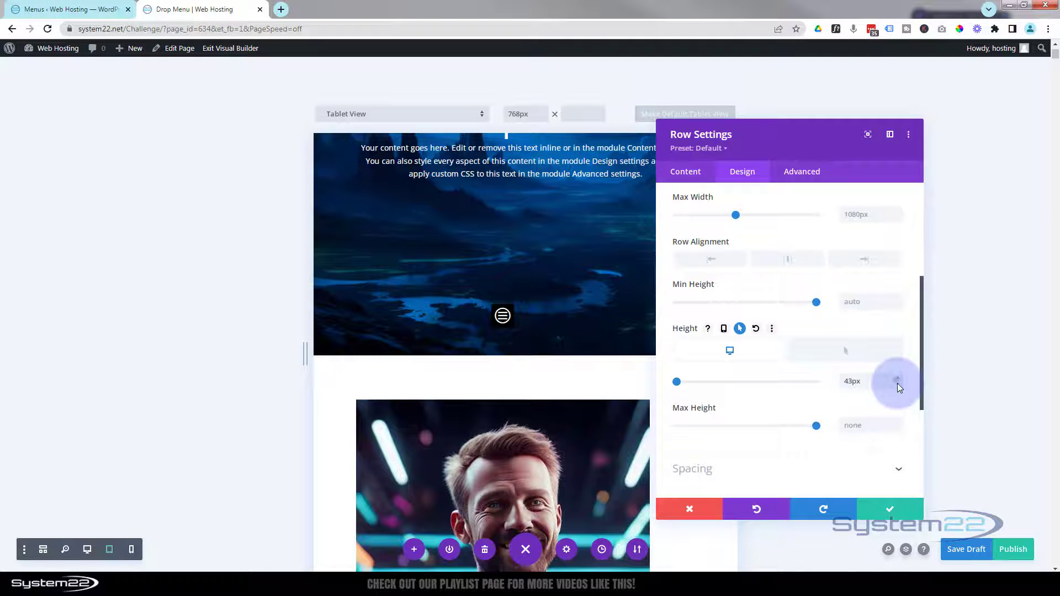
left_click(896, 383)
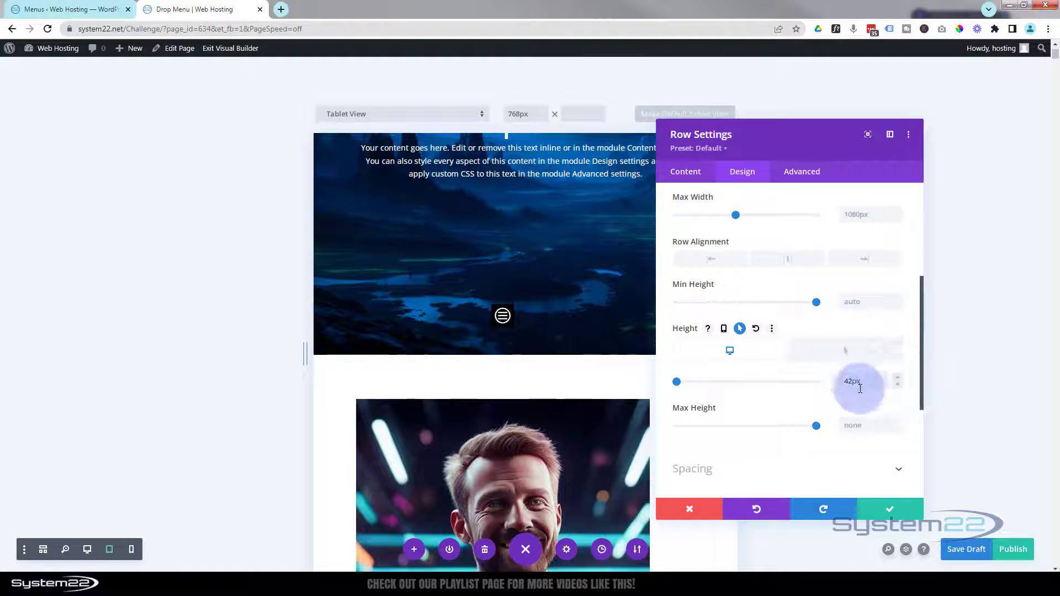
left_click(661, 389)
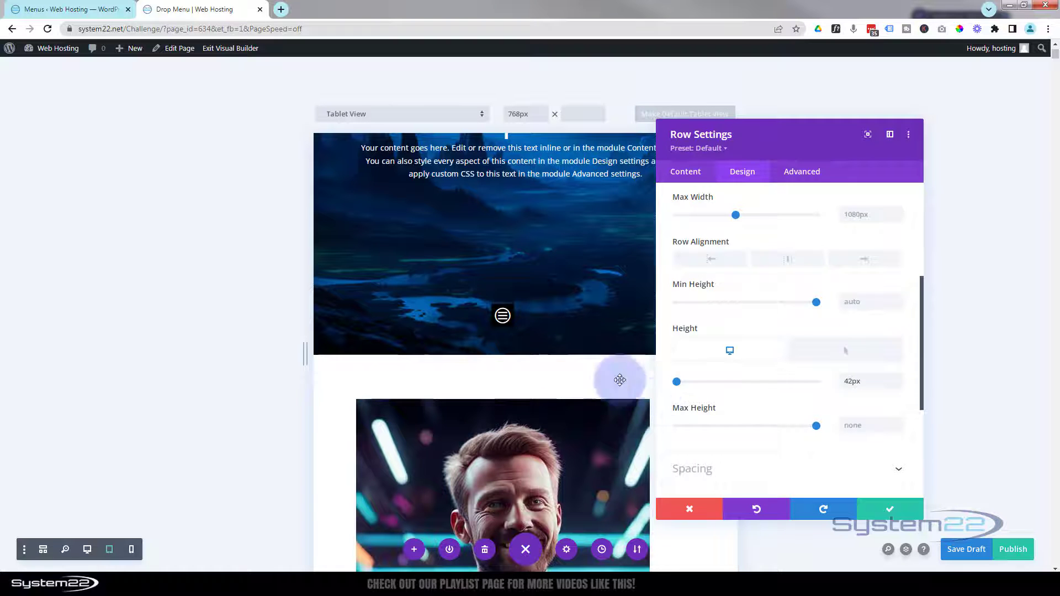
left_click(85, 550)
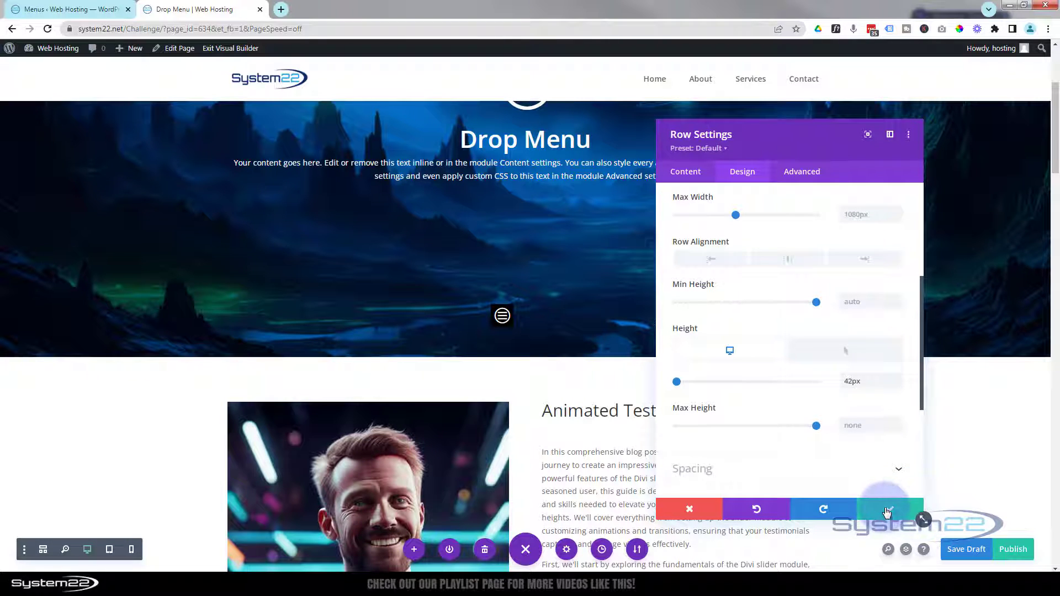
left_click(886, 513)
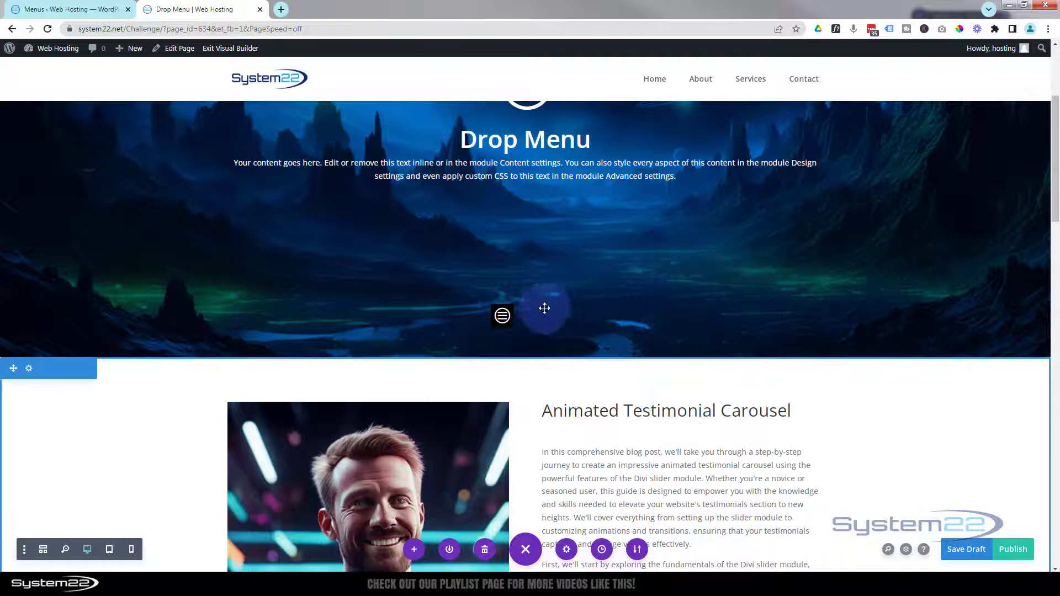
Step: Disable the hamburger Icon module on Phone and Tablet under Advanced > Visibility, then save it
left_click(503, 315)
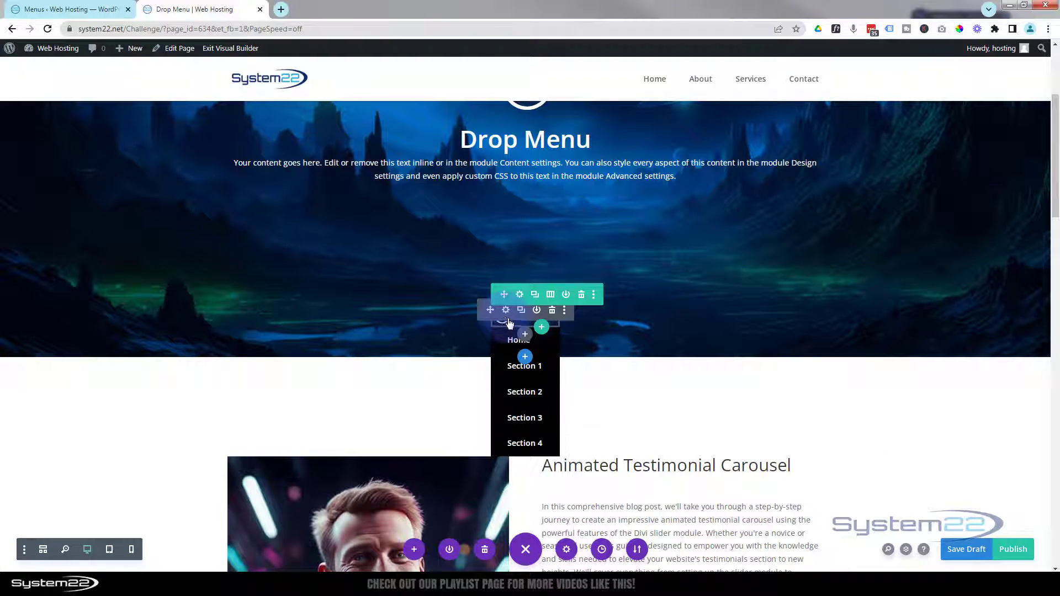
mouse_move(512, 328)
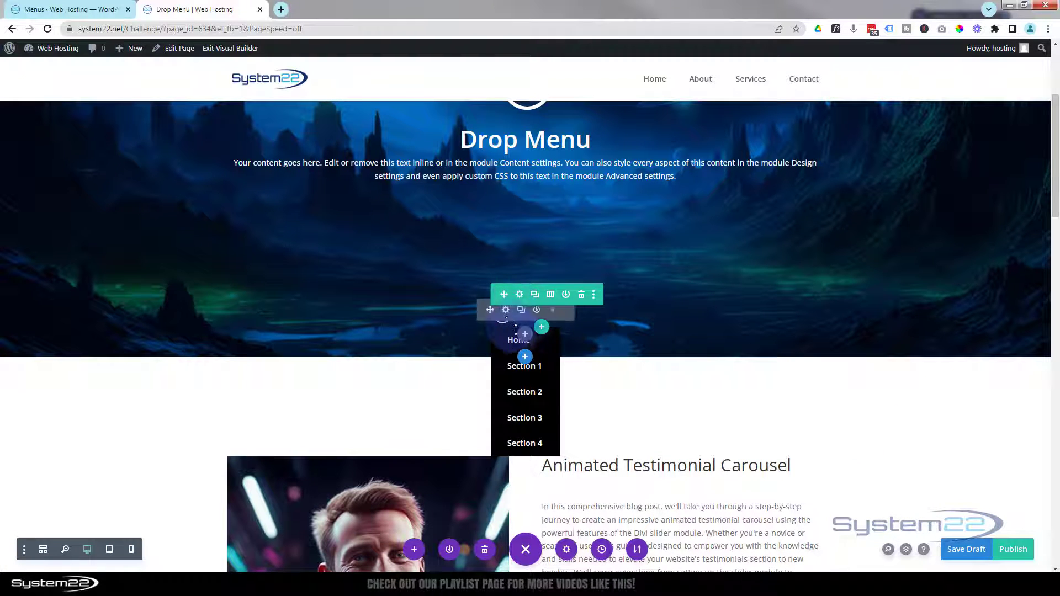
left_click(507, 311)
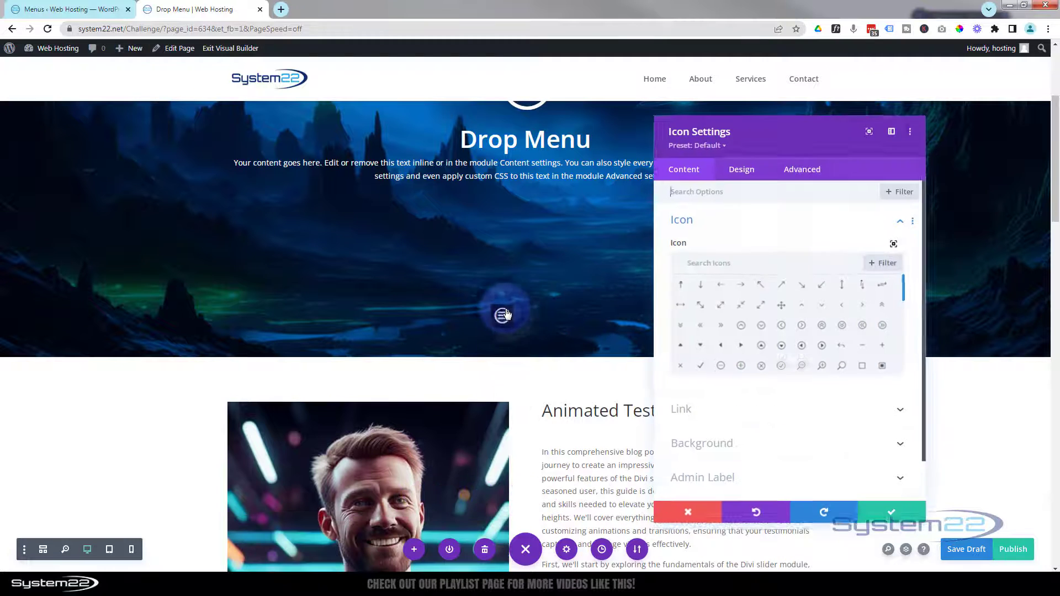
left_click(807, 175)
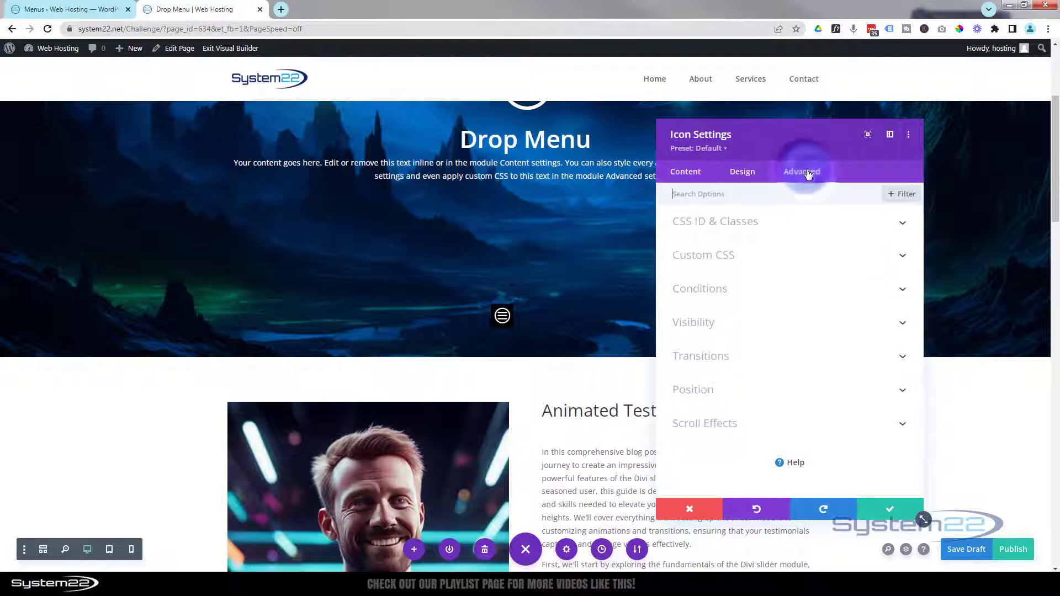
left_click(818, 323)
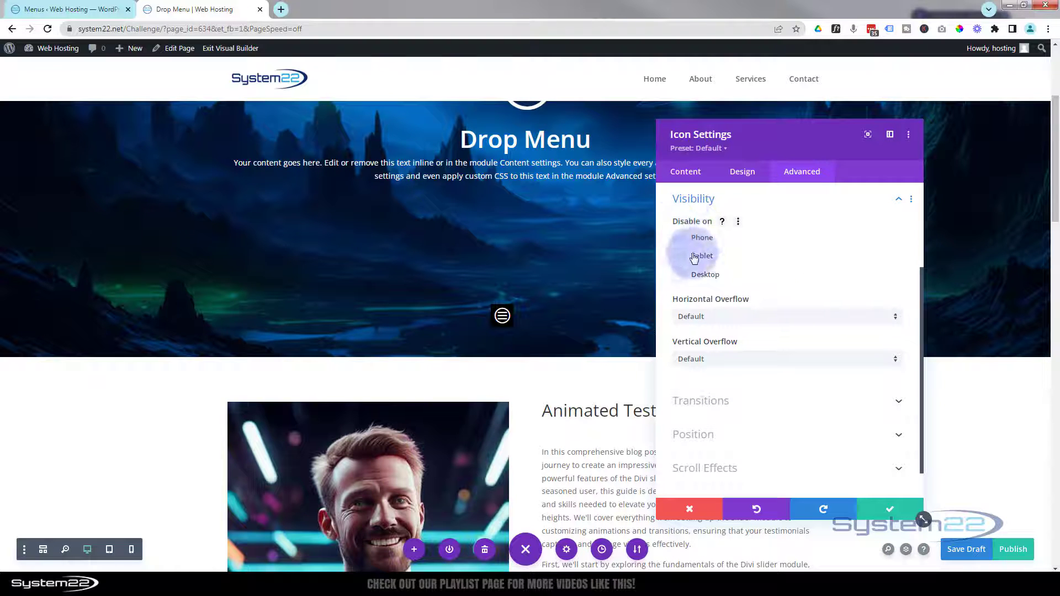
left_click(679, 237)
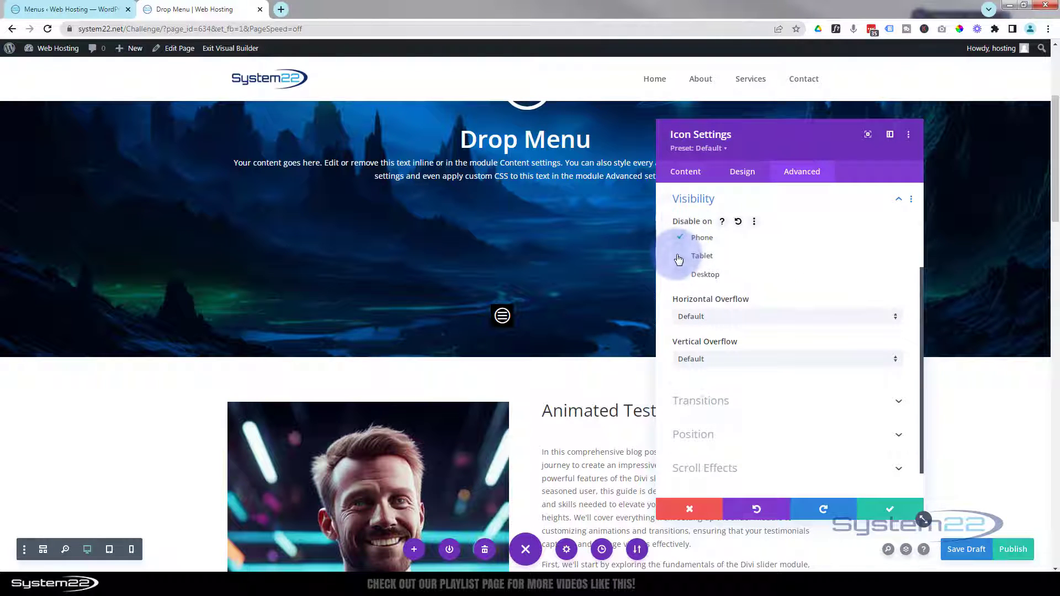
left_click(678, 257)
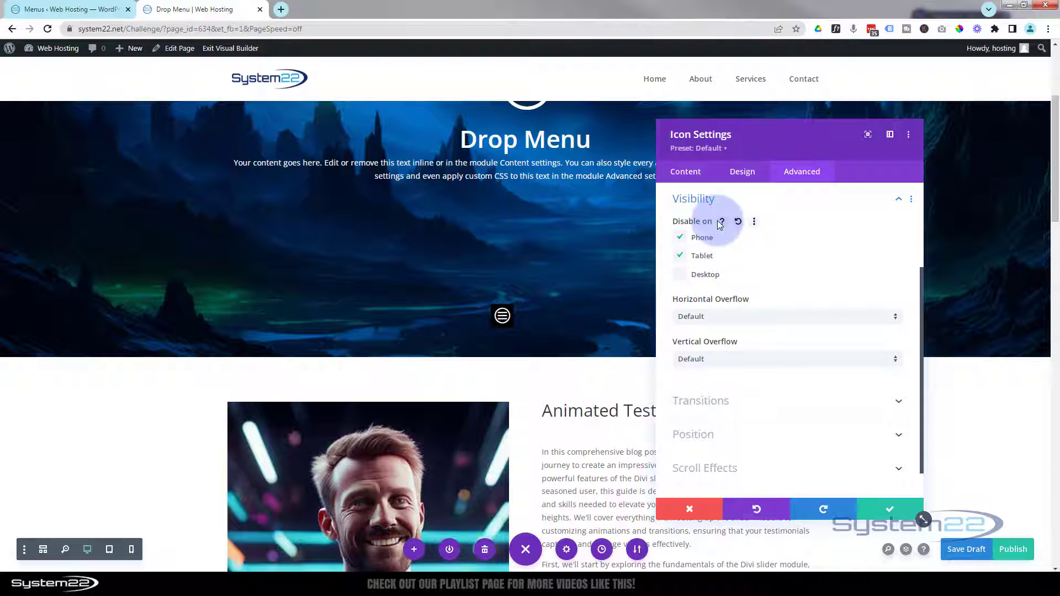
left_click(886, 515)
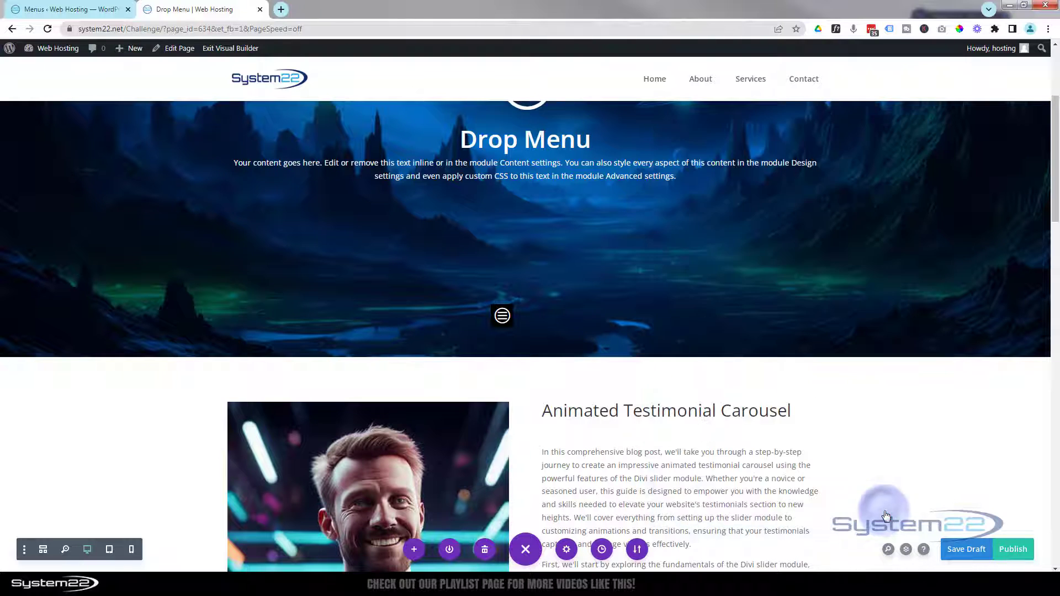
Step: Open Row Settings for the row that holds the hamburger icon
mouse_move(520, 316)
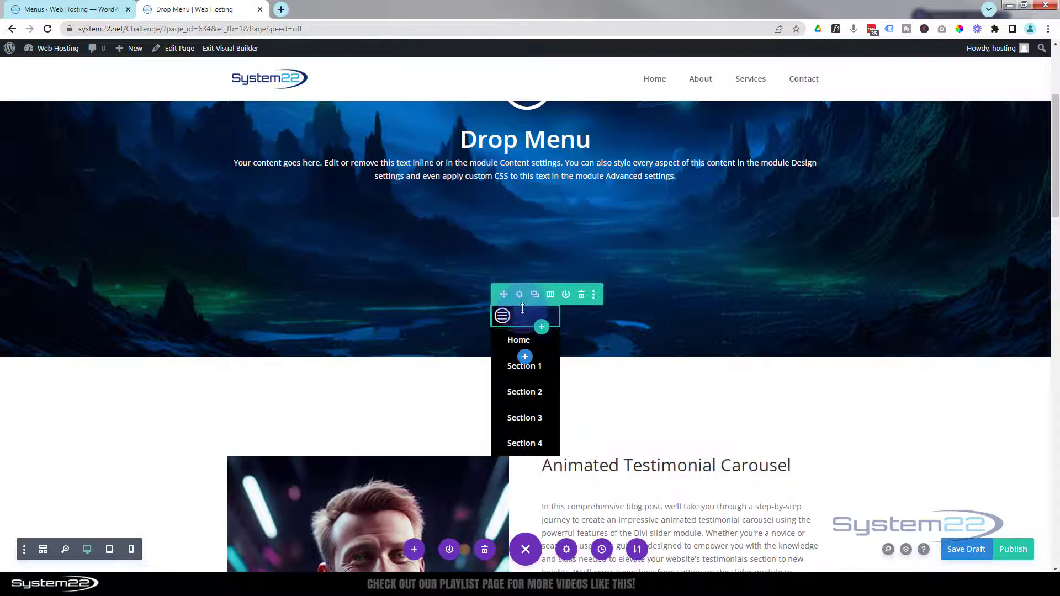
left_click(520, 296)
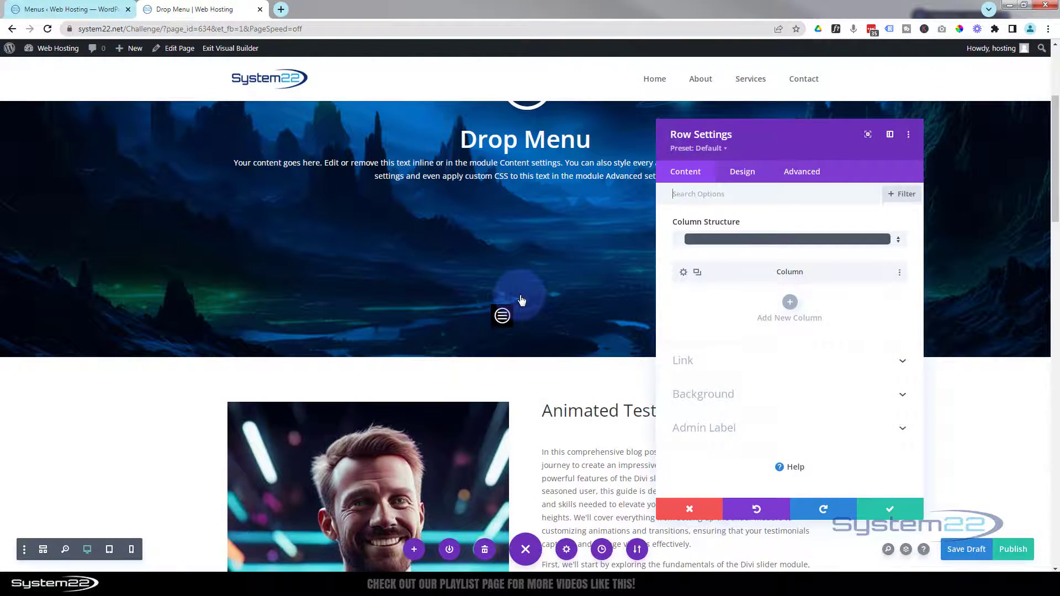
Step: Set the menu row's position to Fixed under Advanced > Position
left_click(811, 175)
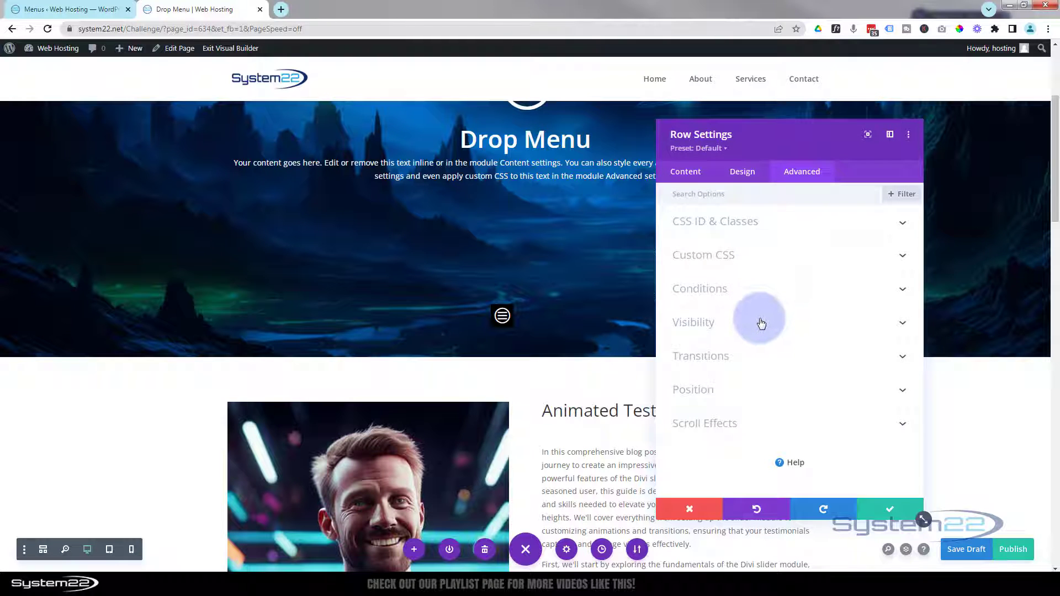
left_click(769, 389)
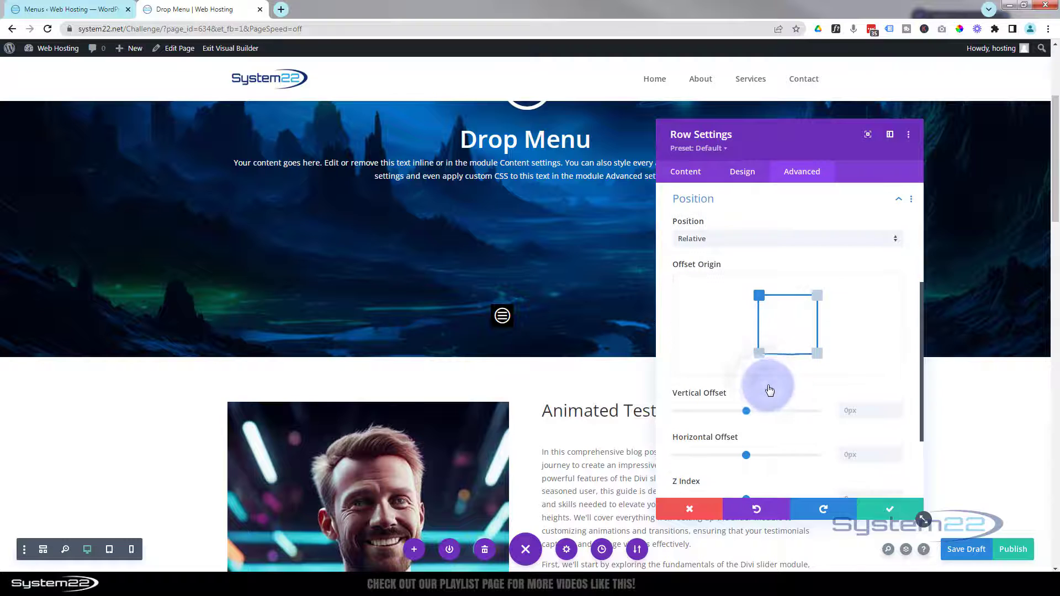
left_click(741, 242)
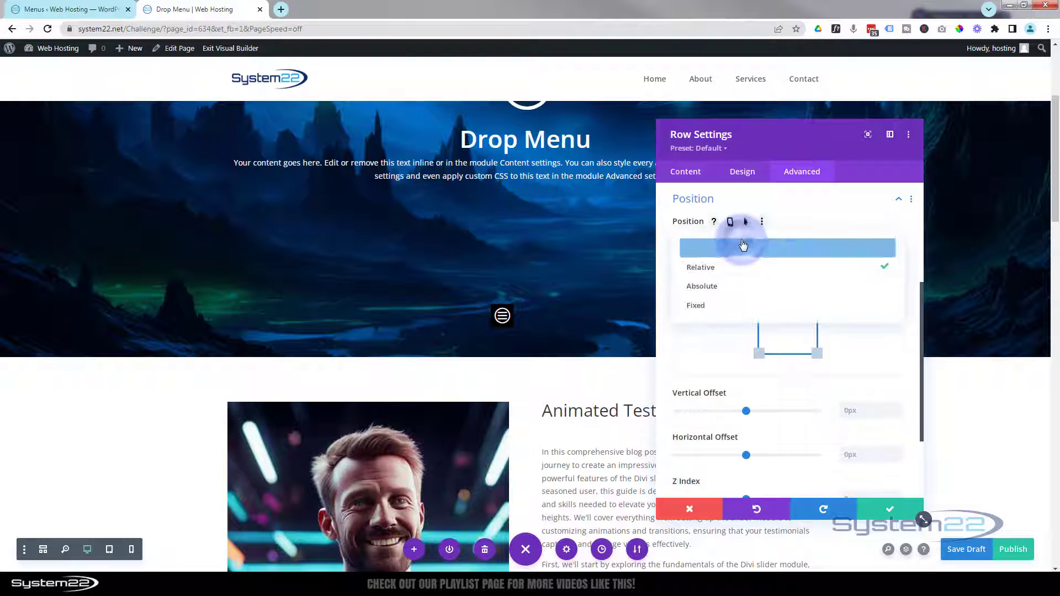
left_click(729, 313)
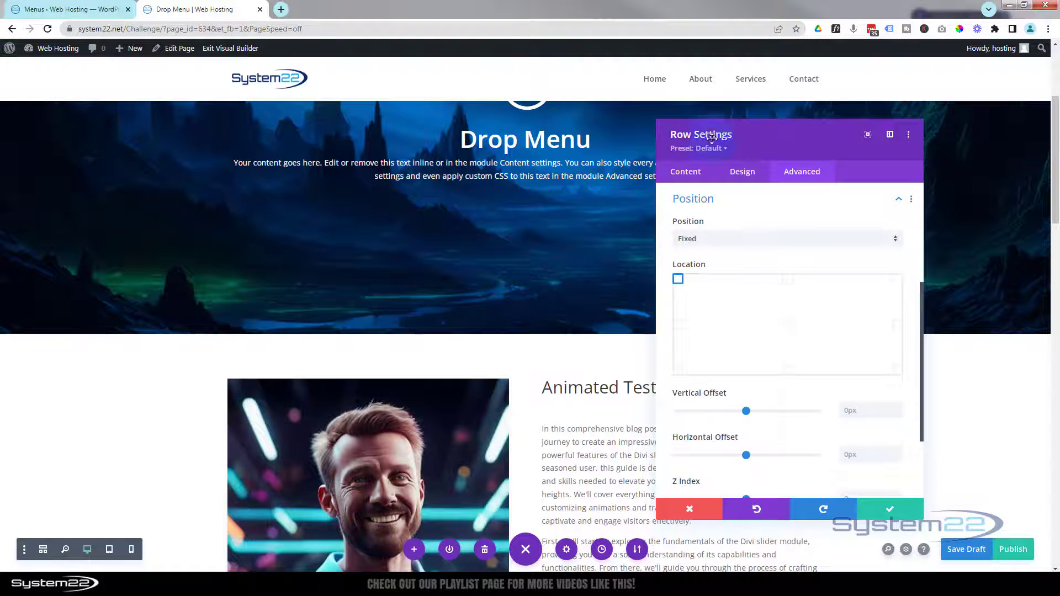
Step: Give the fixed row a 105px vertical offset, a 3px horizontal offset and Z Index 124
scroll(602, 278, "up", 3)
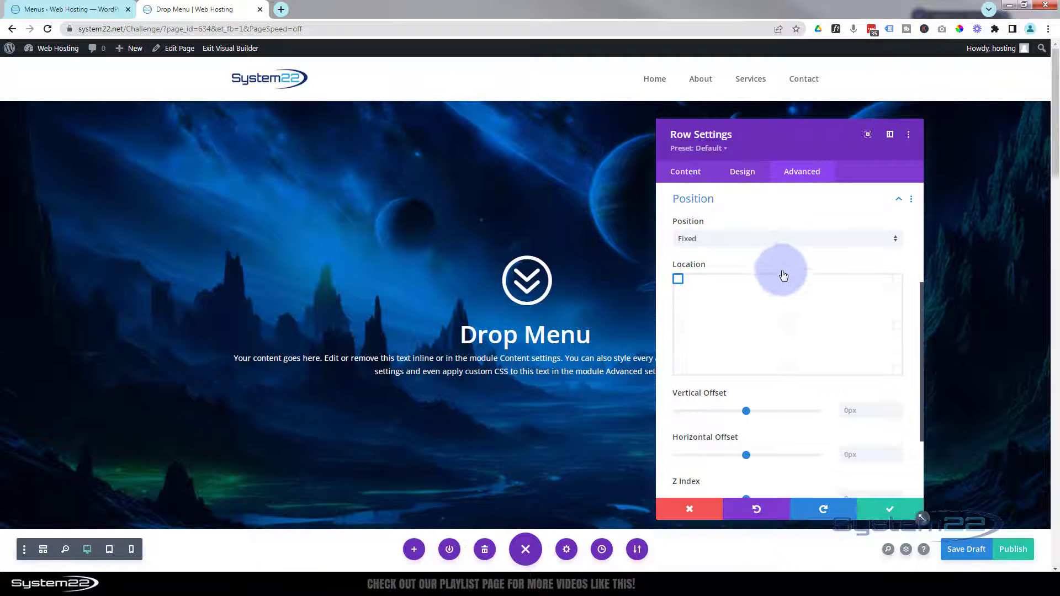
scroll(784, 276, "down", 2)
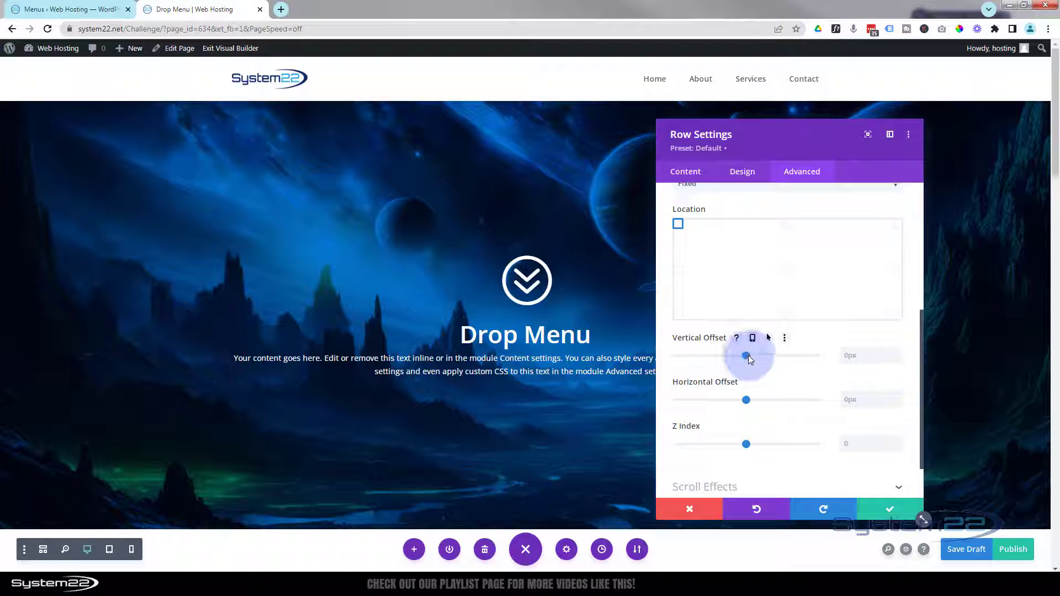
left_click_drag(746, 353, 754, 354)
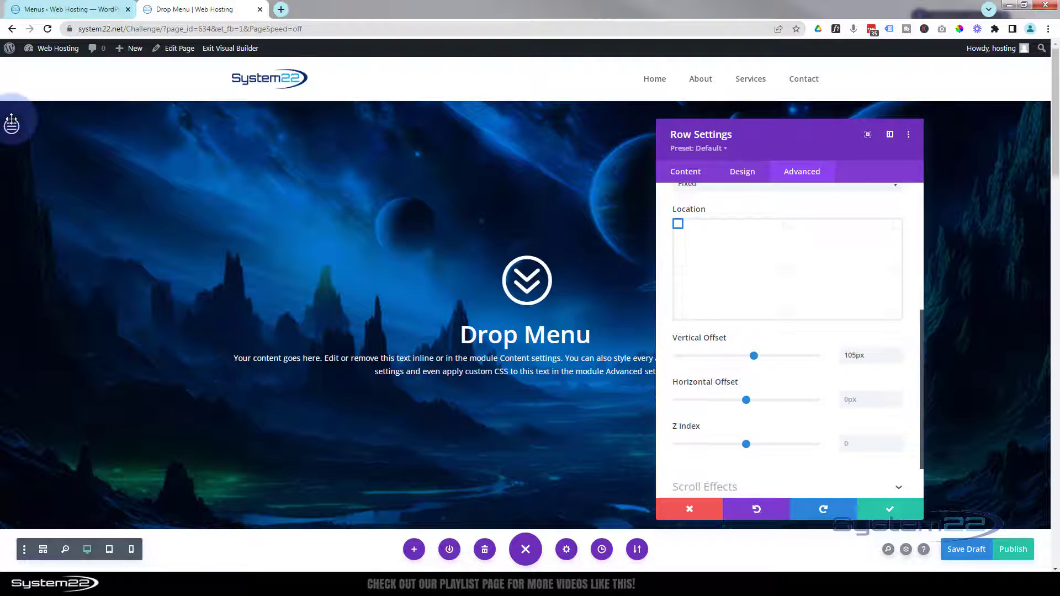
left_click(899, 395)
left_click(899, 395)
left_click(899, 395)
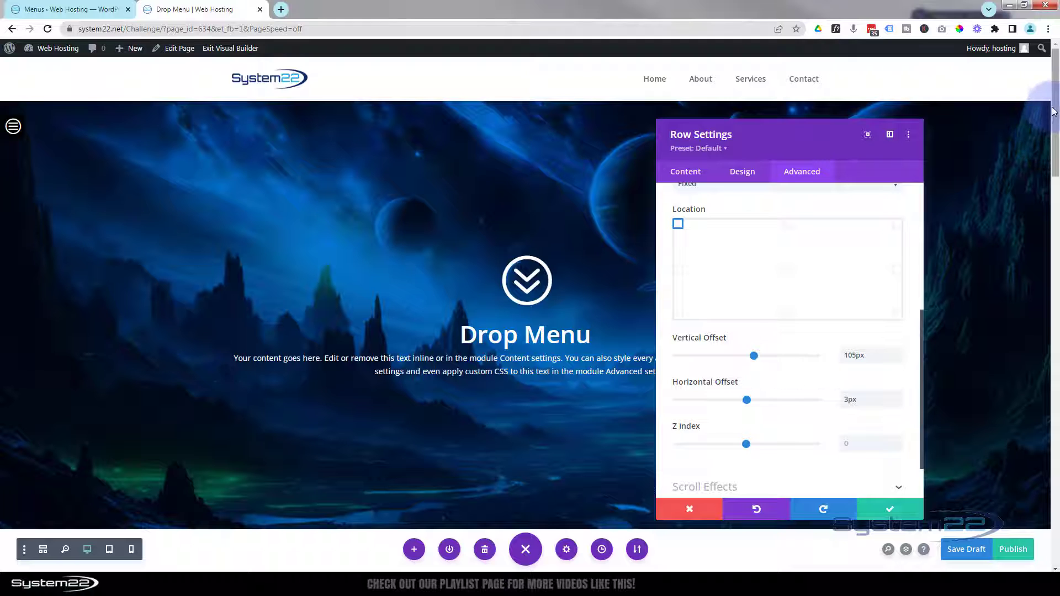
left_click_drag(1056, 92, 1055, 191)
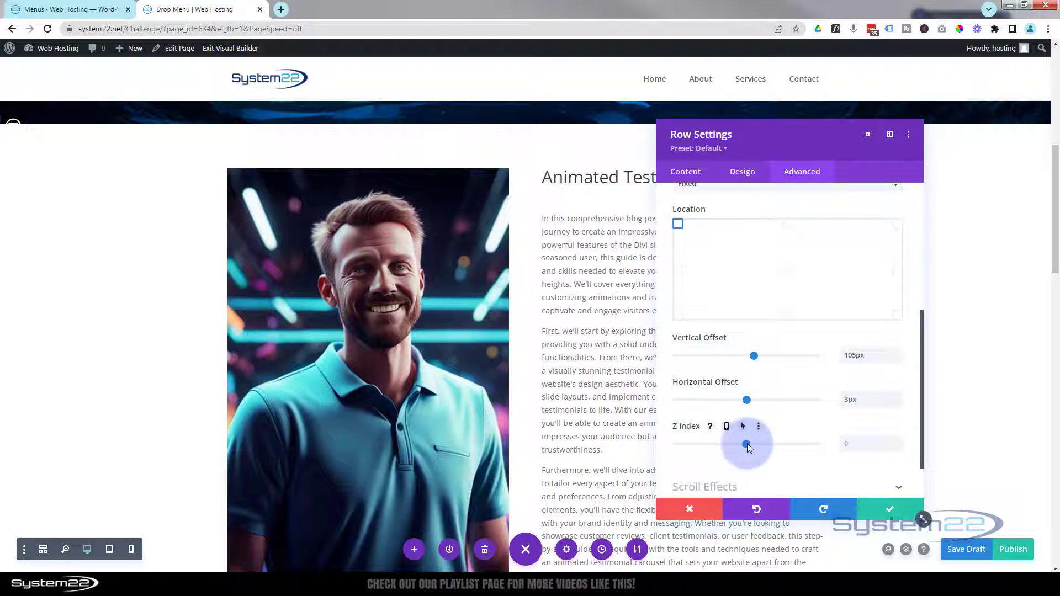
left_click_drag(749, 444, 764, 442)
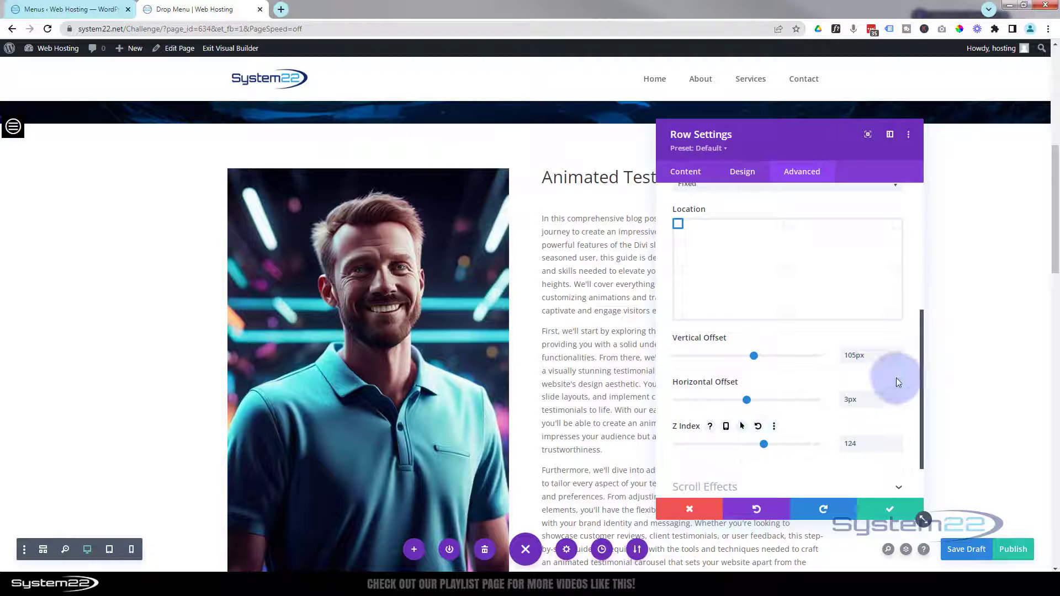
left_click_drag(1052, 256, 1041, 116)
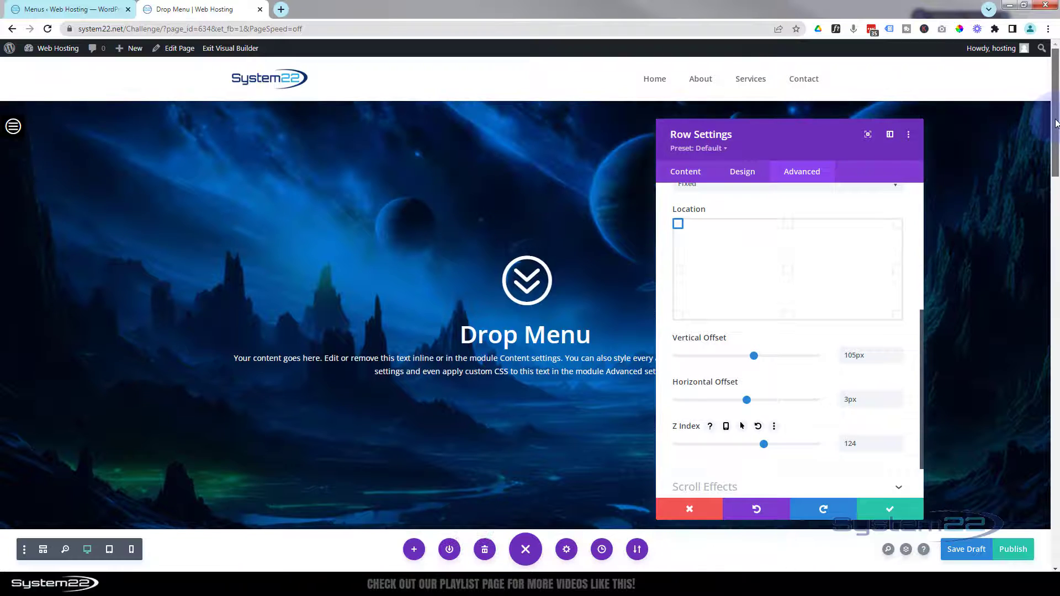
Step: Try the top-centre, top-right and bottom-right anchors, return to top-left, and save the row
scroll(862, 279, "up", 2)
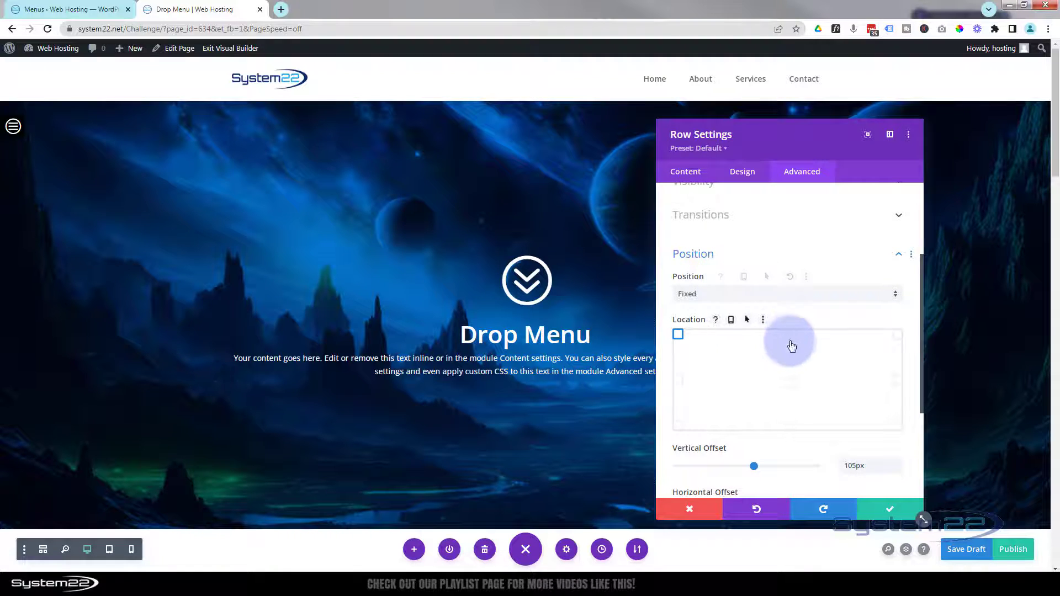
left_click(791, 337)
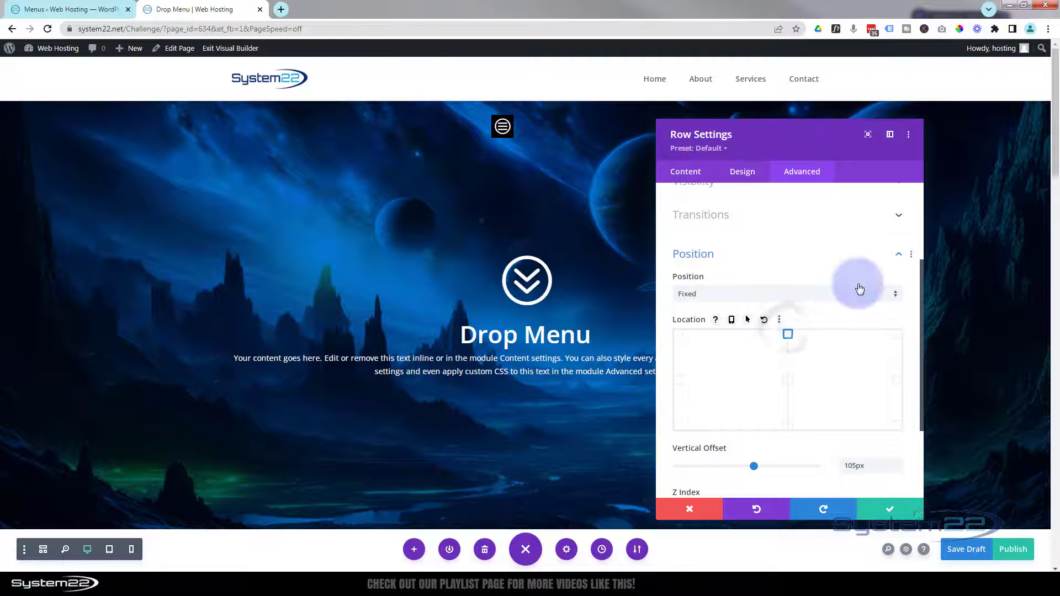
left_click(895, 339)
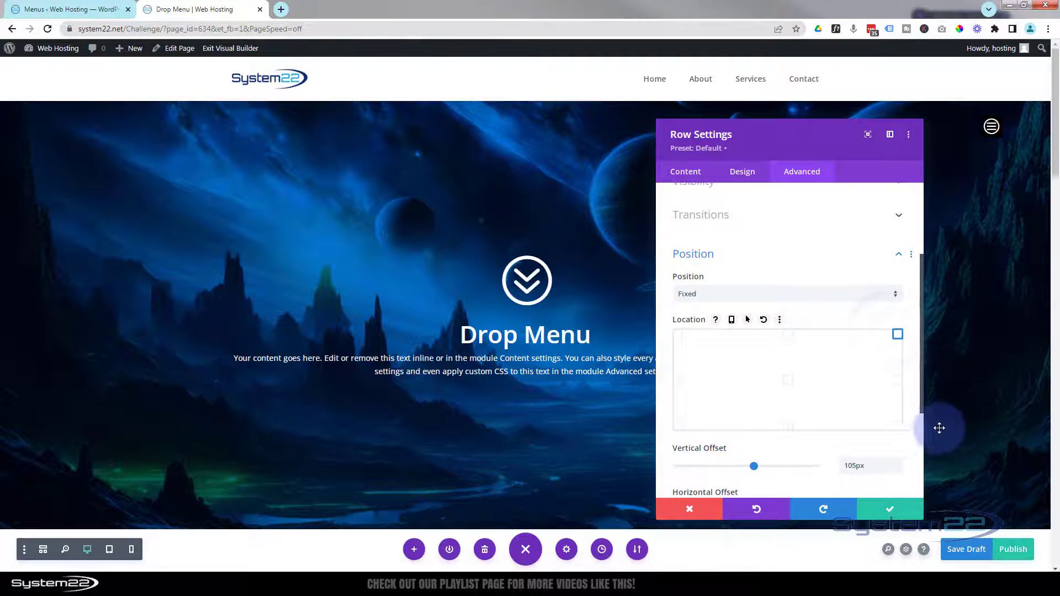
left_click(898, 427)
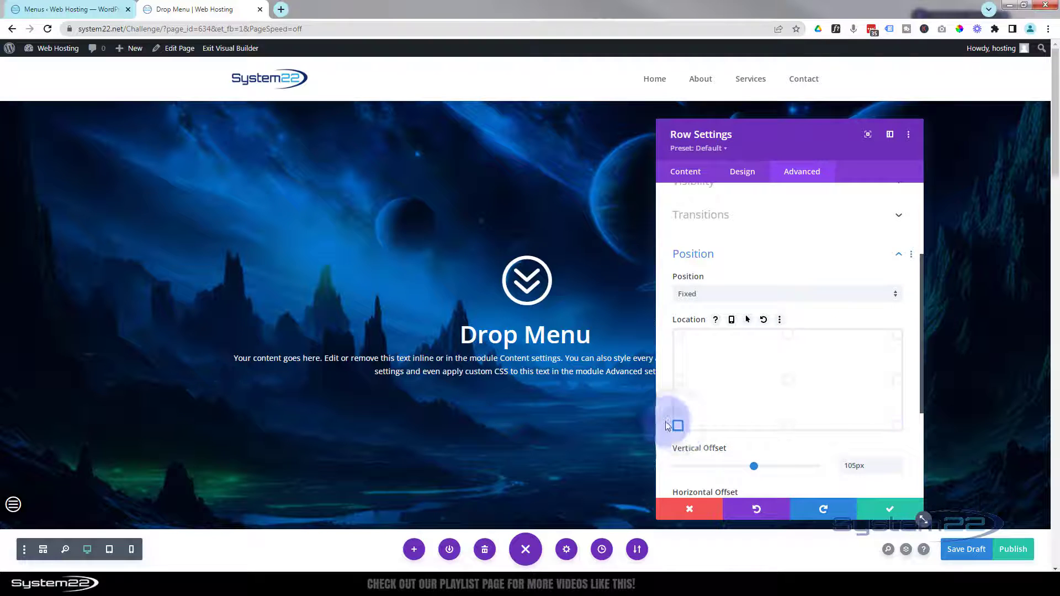
left_click(678, 334)
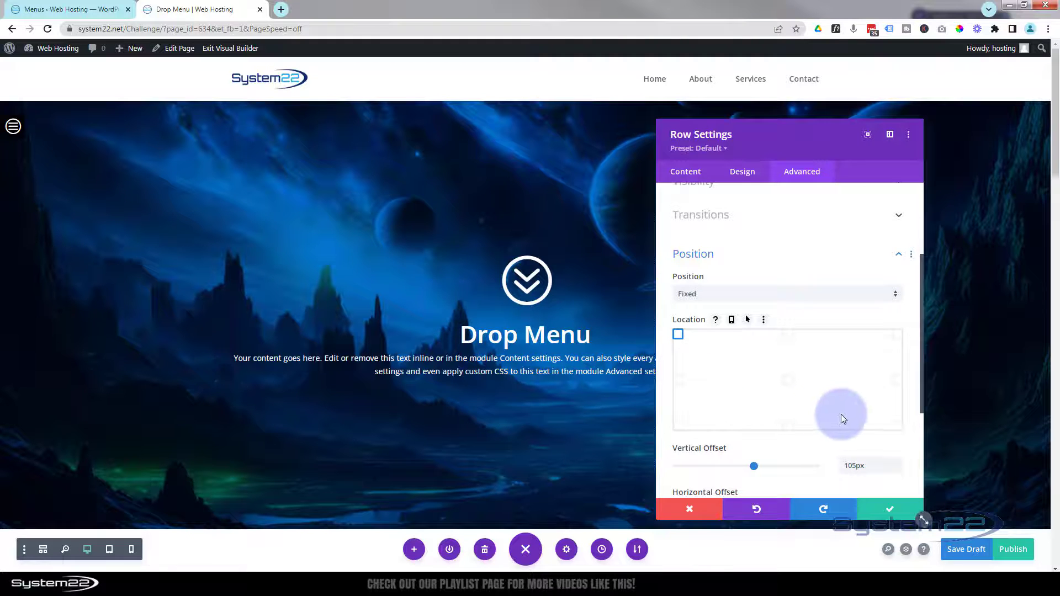
left_click(889, 510)
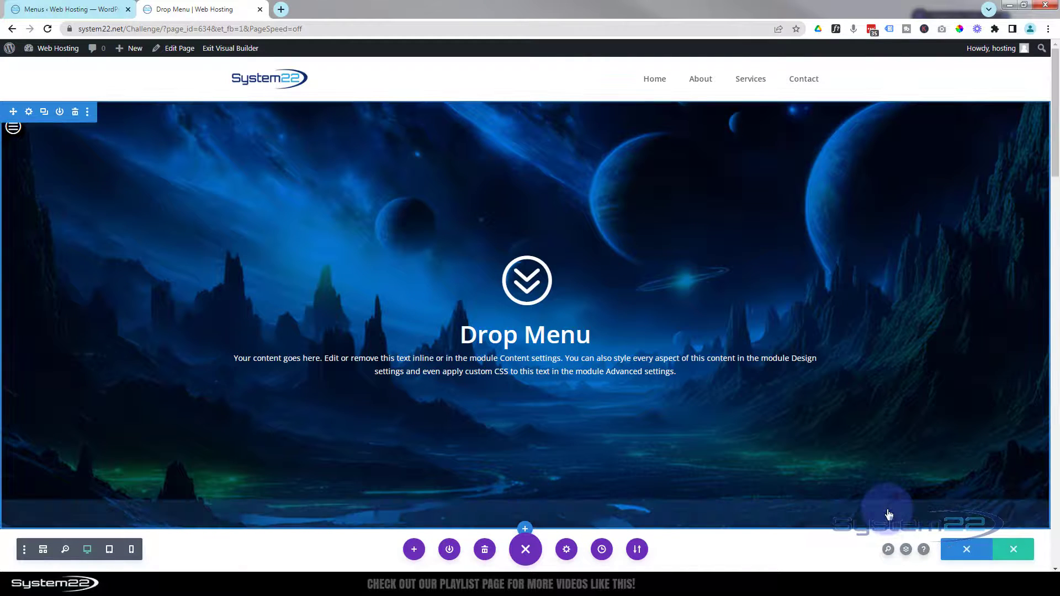
Step: Save the page, exit to the live view, and test the Section 1–4 and Home menu links
left_click(964, 551)
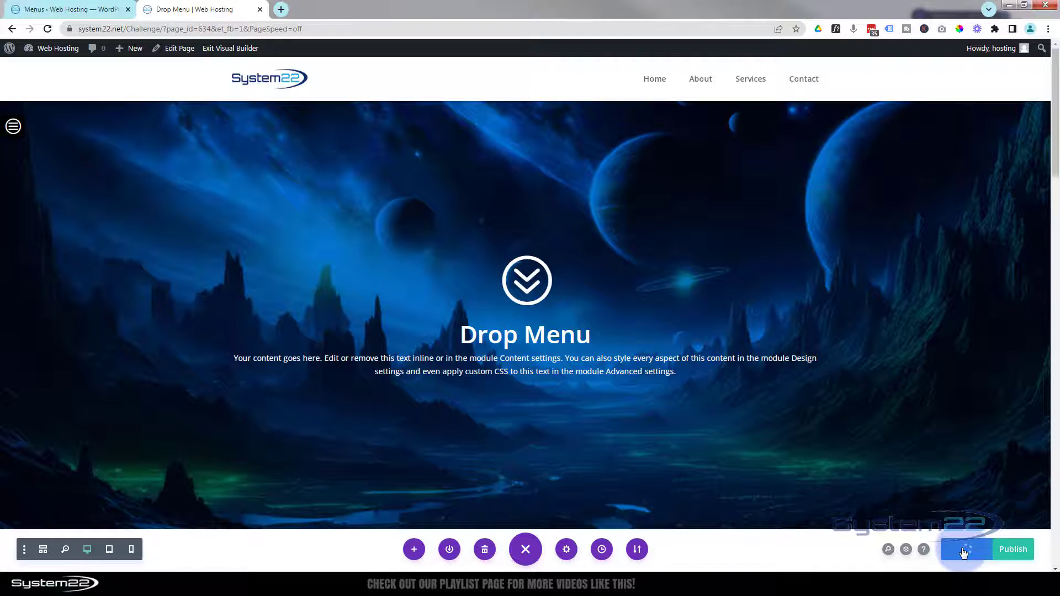
left_click(232, 49)
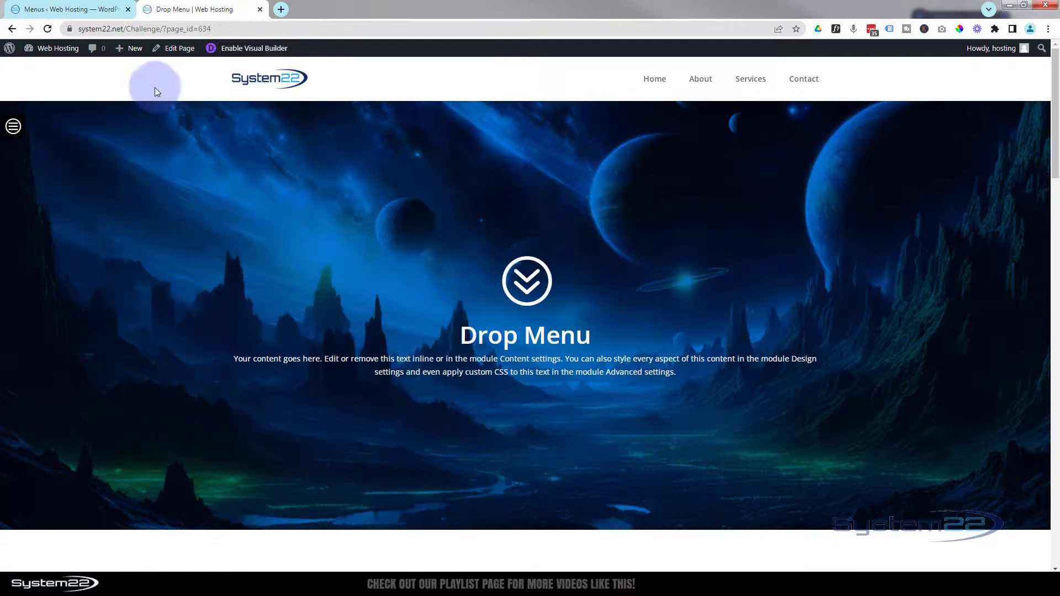
left_click(13, 126)
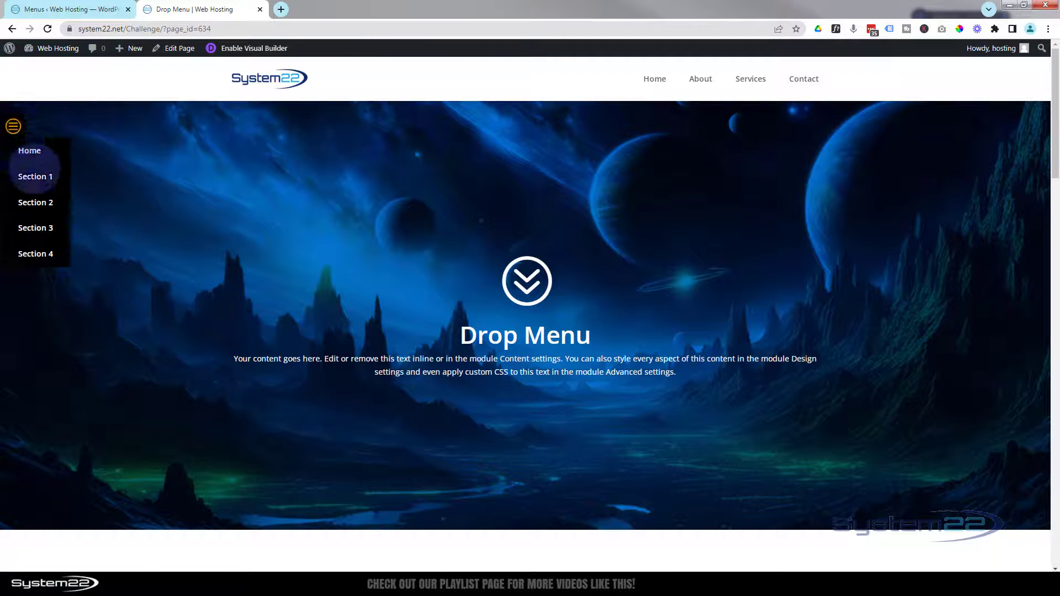
left_click(35, 177)
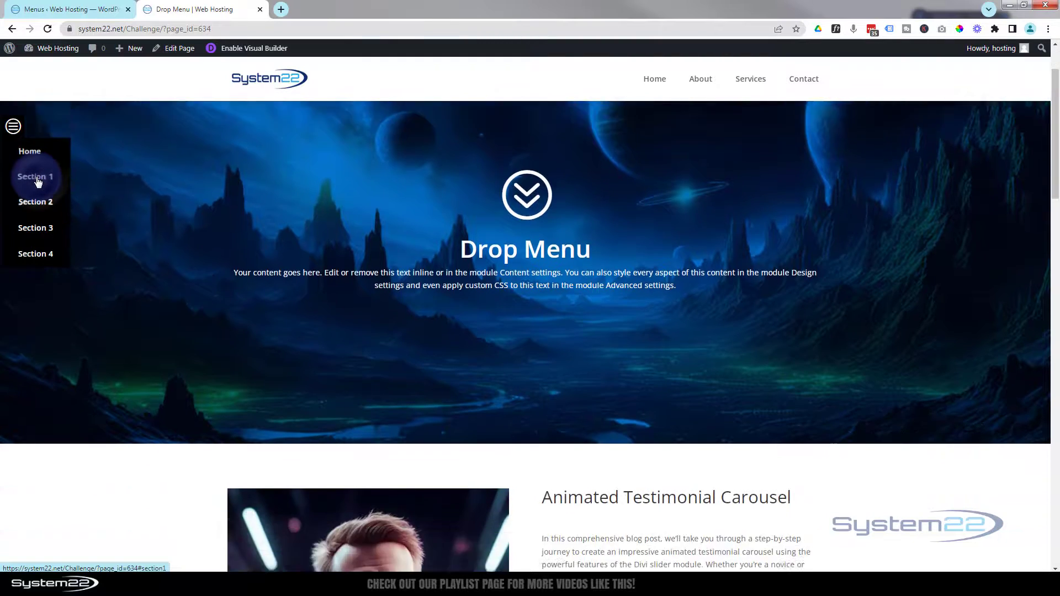
left_click(39, 204)
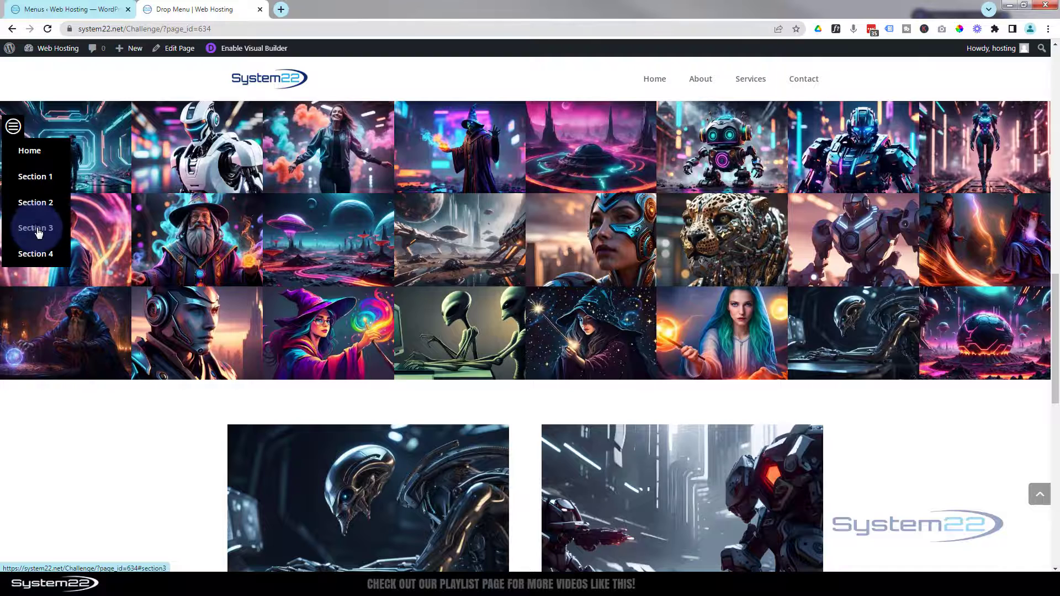
left_click(36, 229)
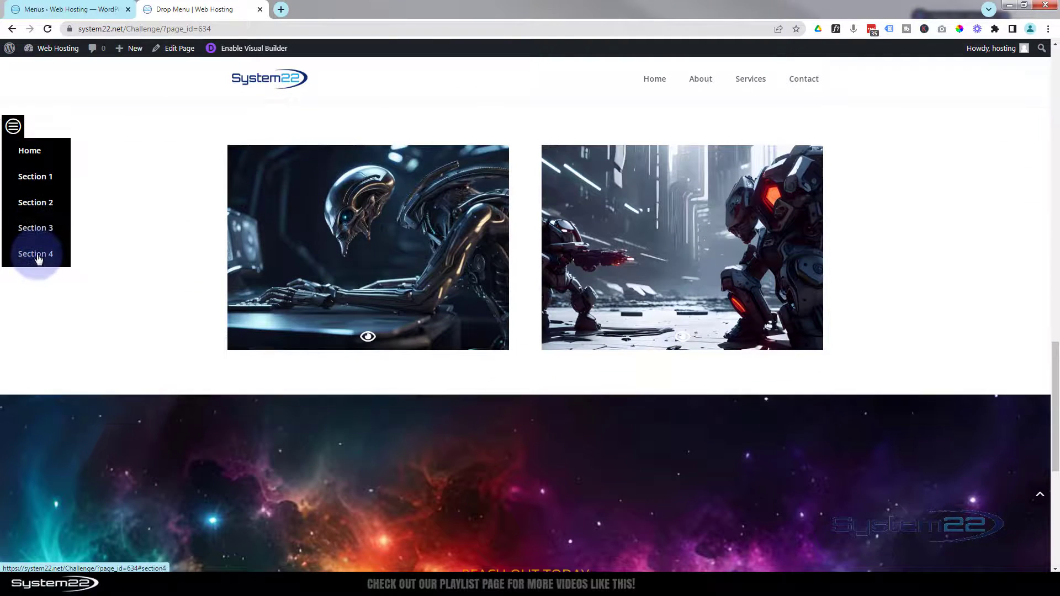
left_click(36, 254)
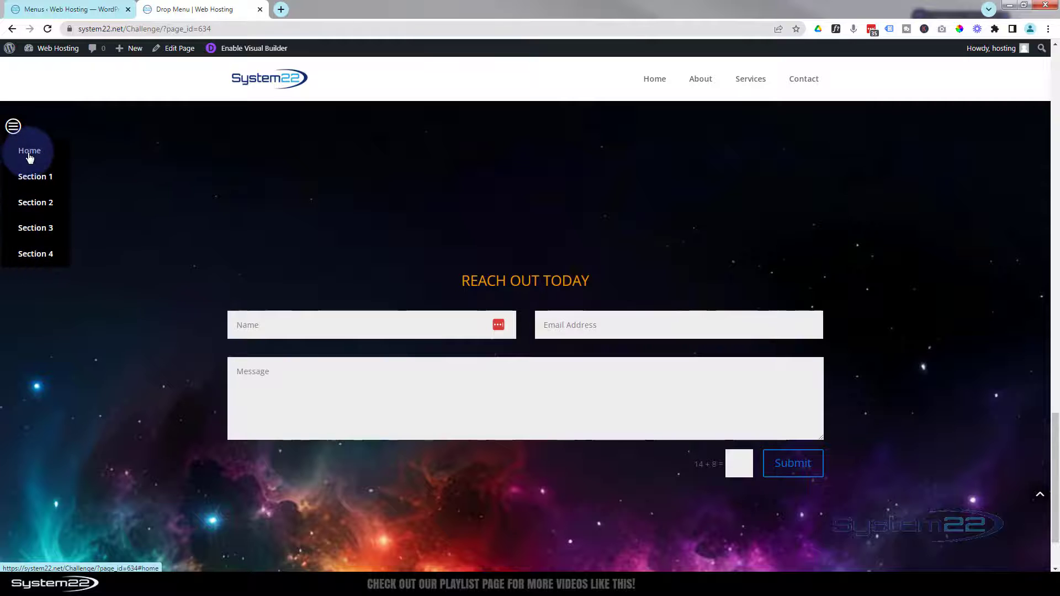
left_click(29, 156)
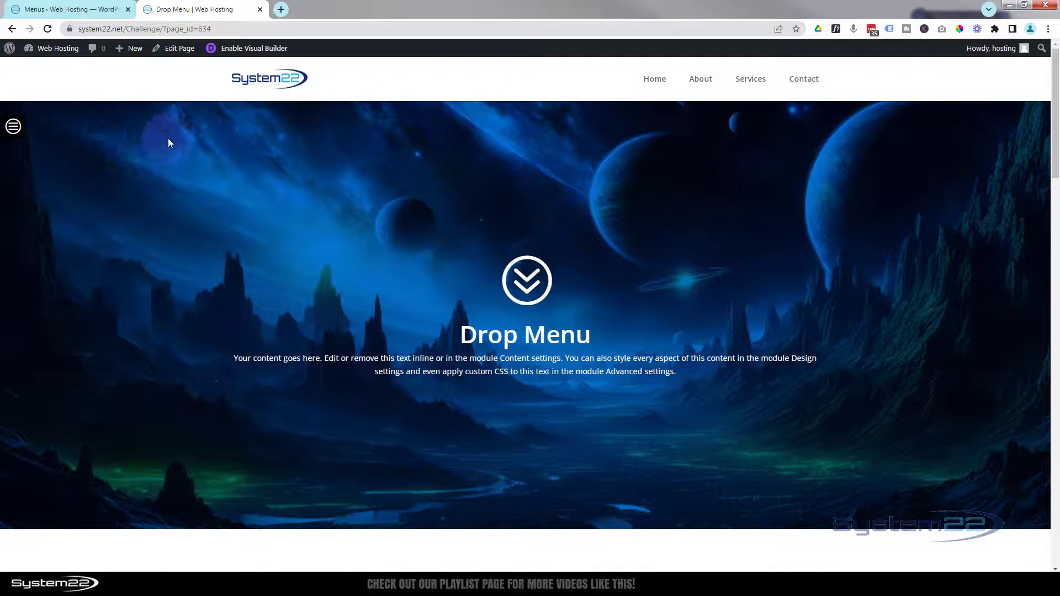
Step: Preview the page as an iPad Air (820×1180) and test the Section 4 and Home links
key("ctrl+shift+i")
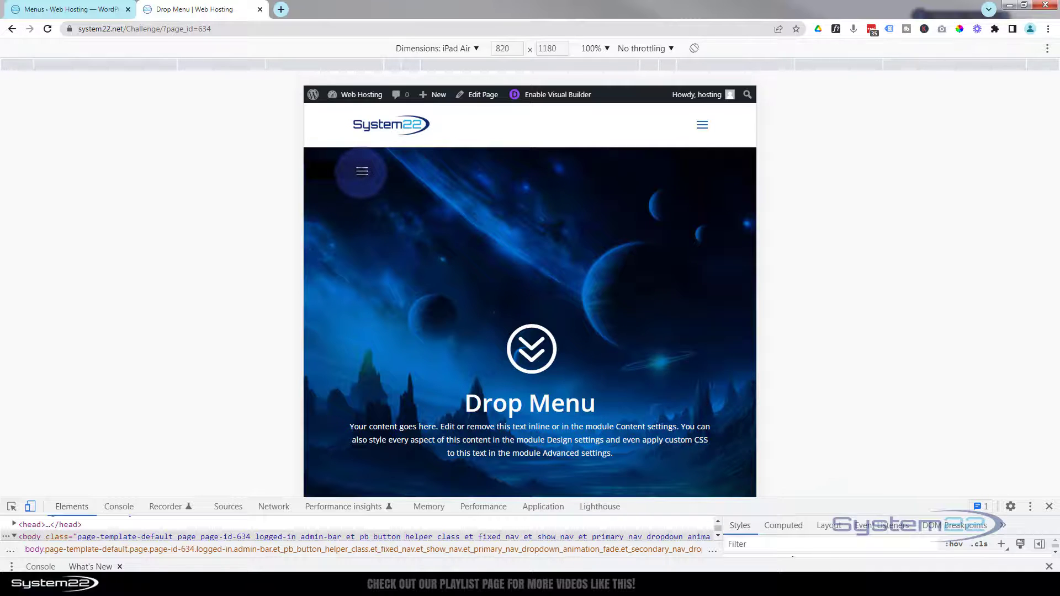
left_click(362, 171)
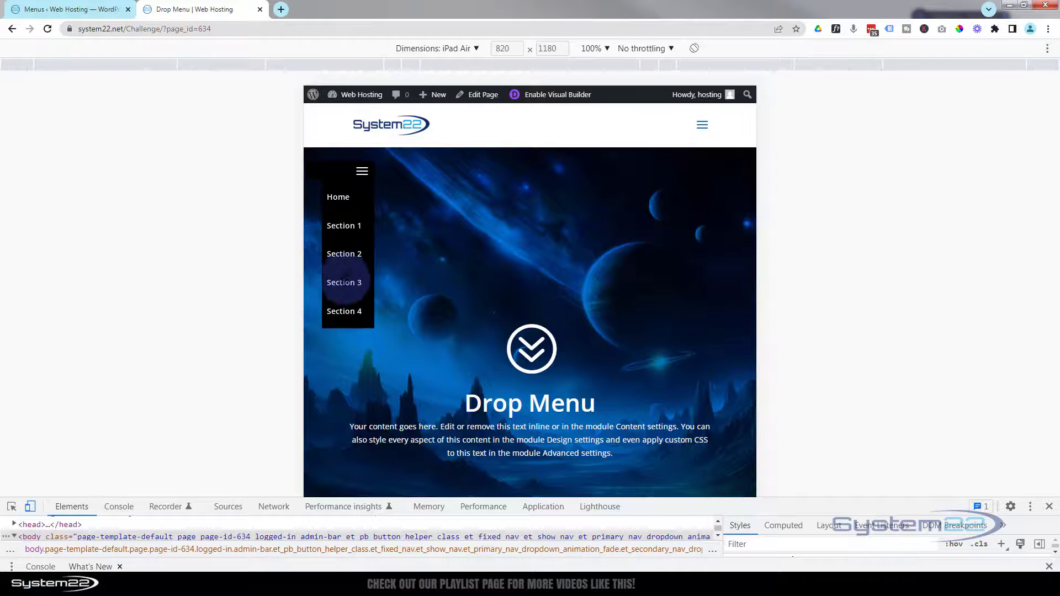
left_click(344, 311)
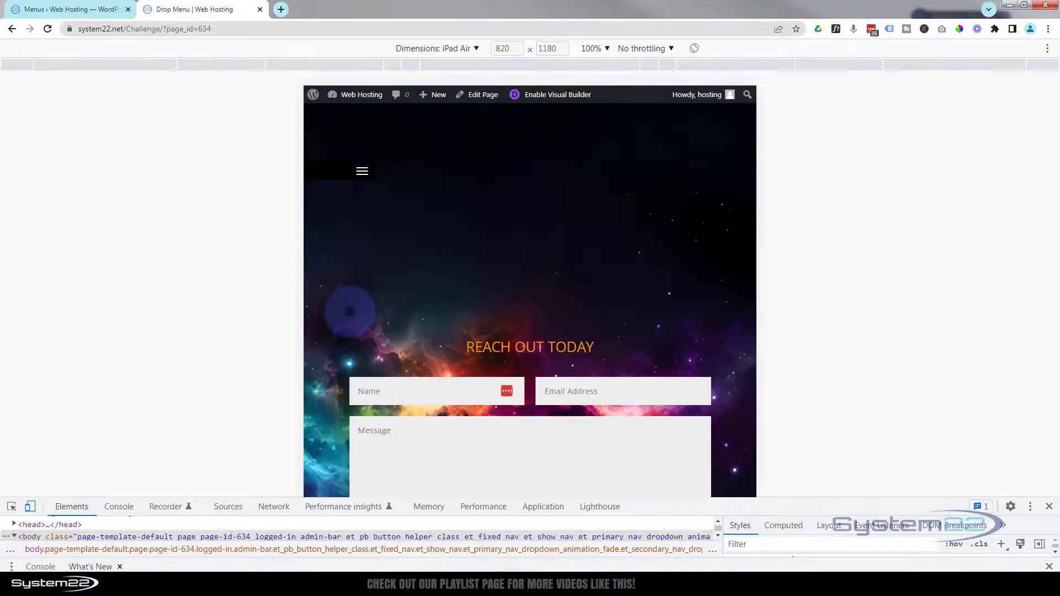
left_click(362, 171)
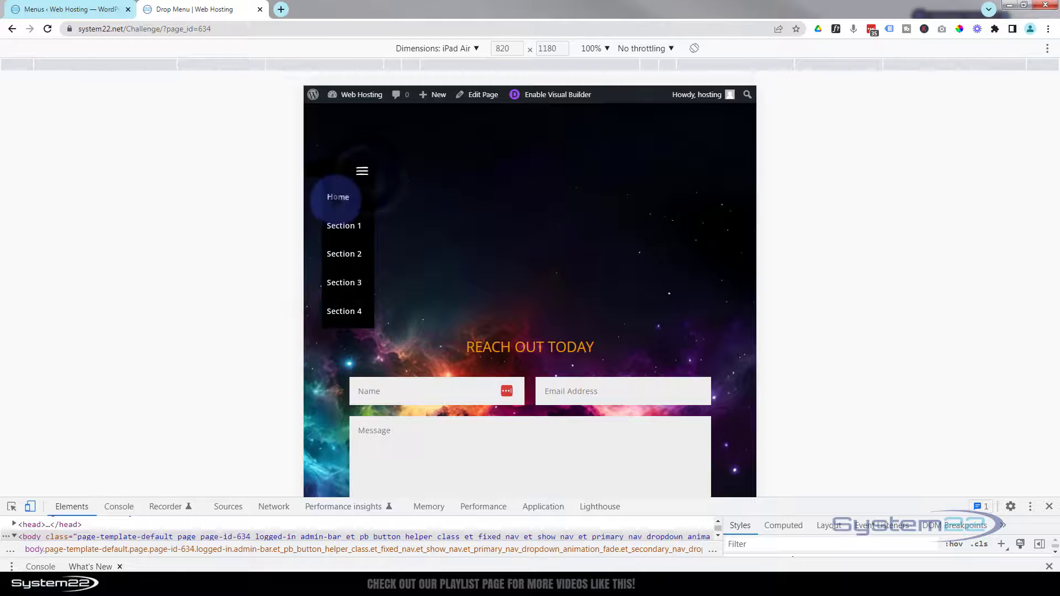
left_click(338, 197)
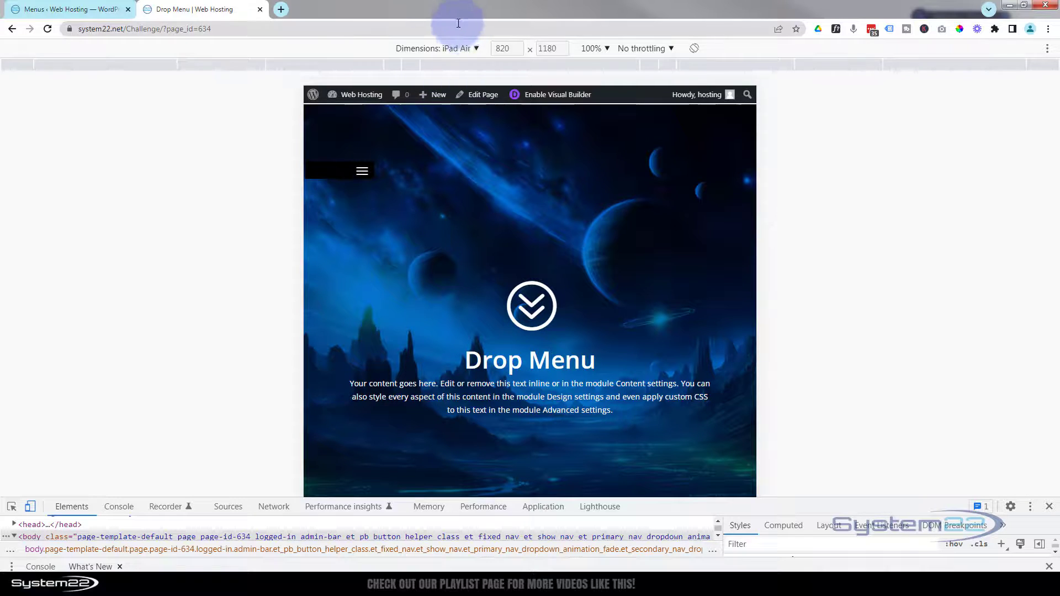
left_click(452, 49)
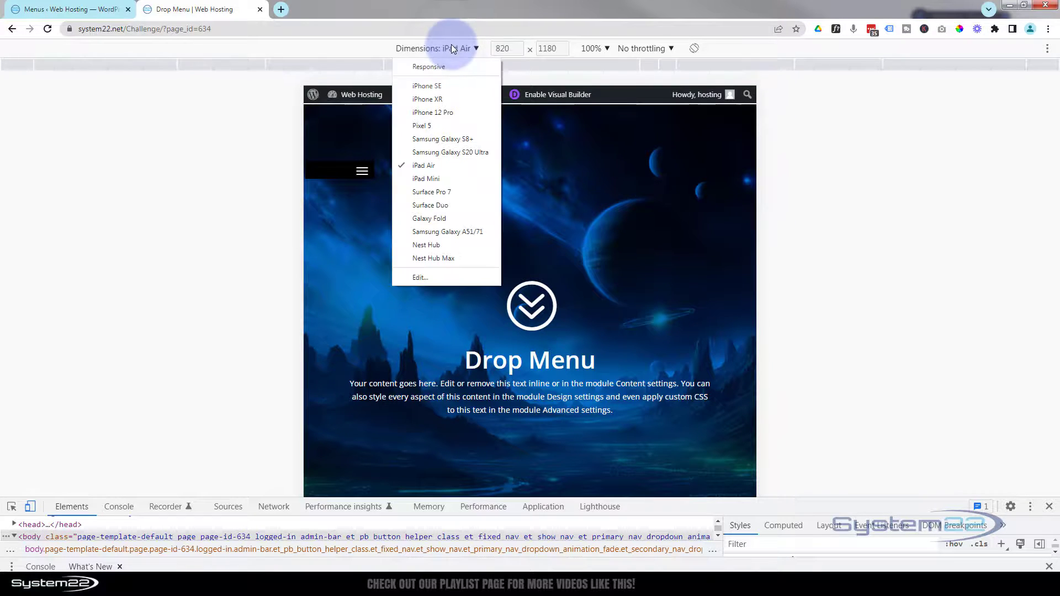
Step: Test the Section 1, Section 4 and Home links on iPhone 12 Pro, then return to desktop
left_click(434, 112)
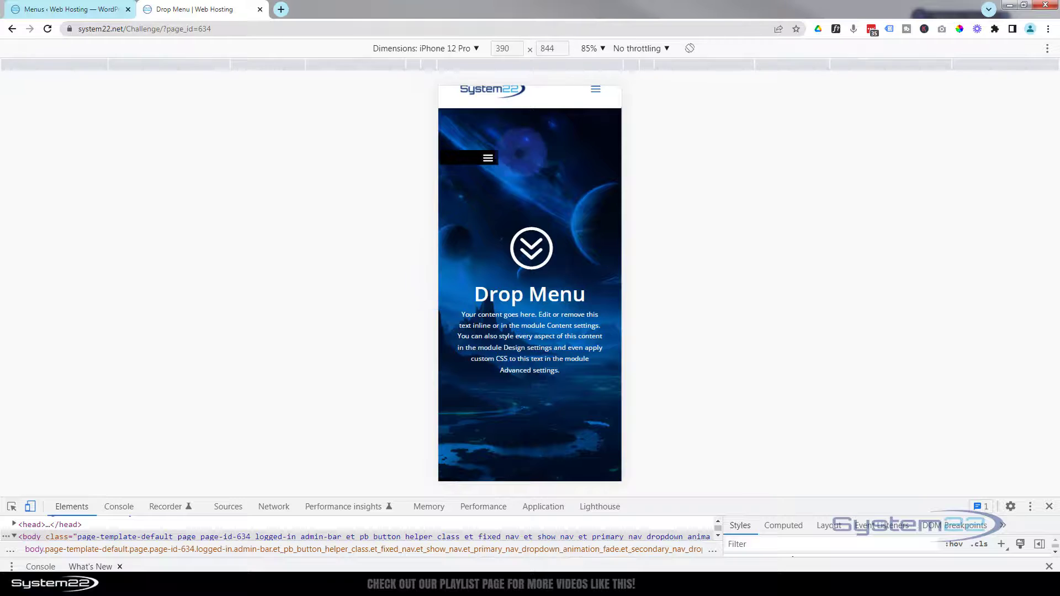
scroll(533, 149, "up", 1)
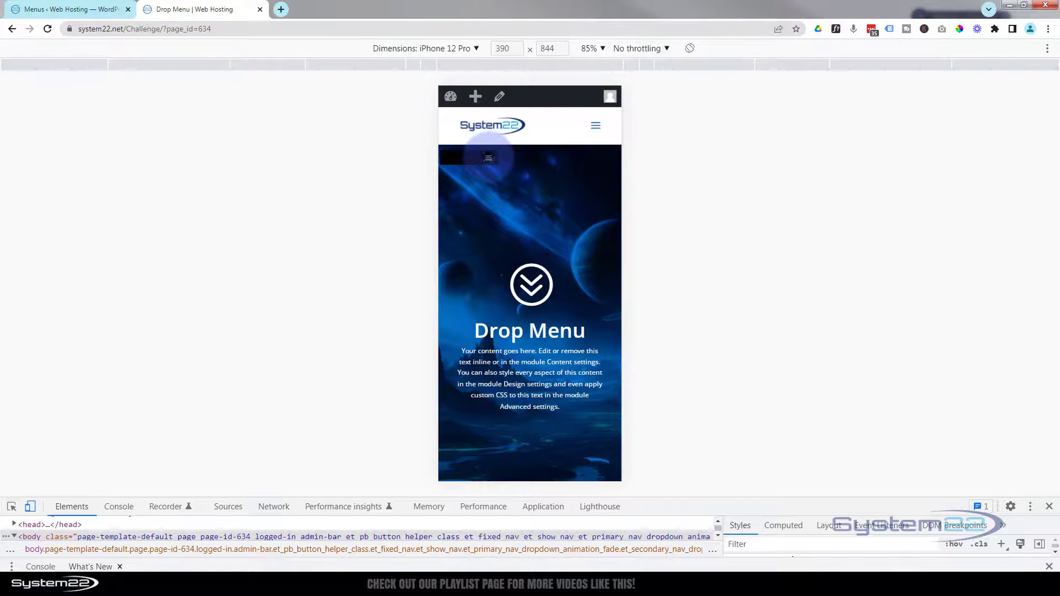
left_click(488, 157)
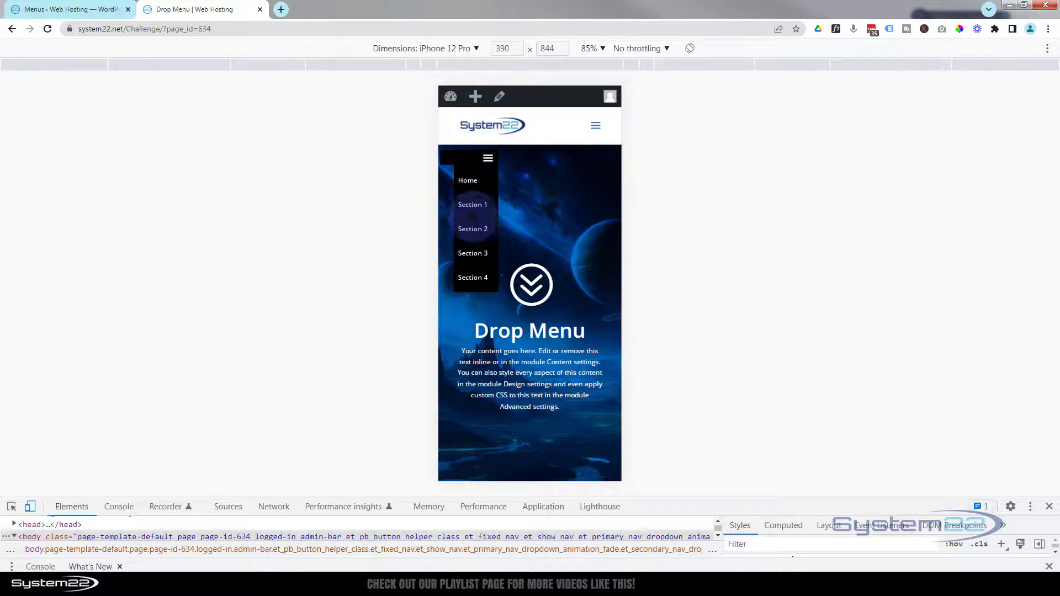
left_click(473, 204)
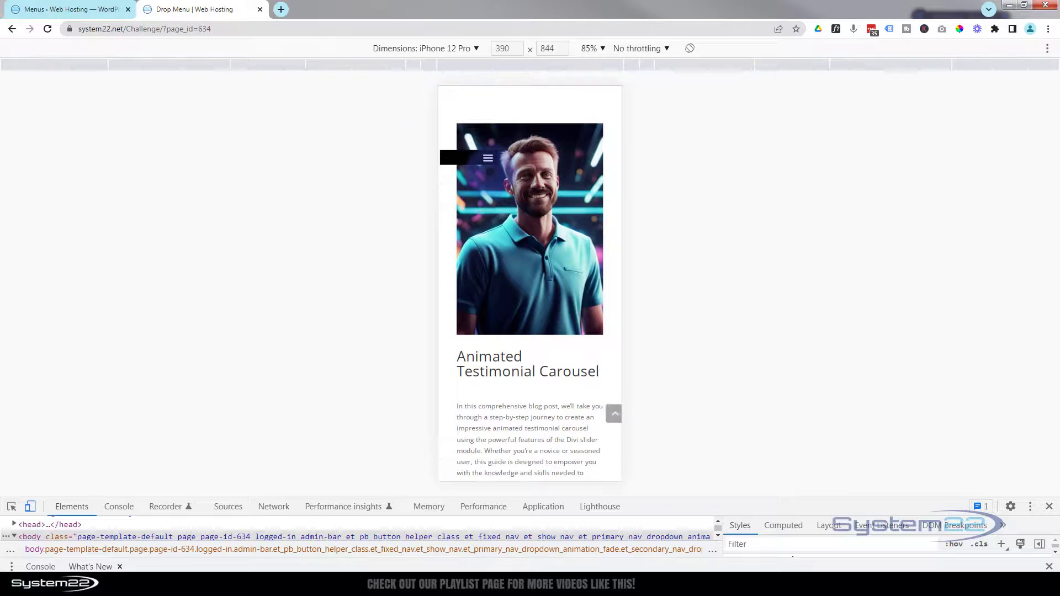
left_click(481, 158)
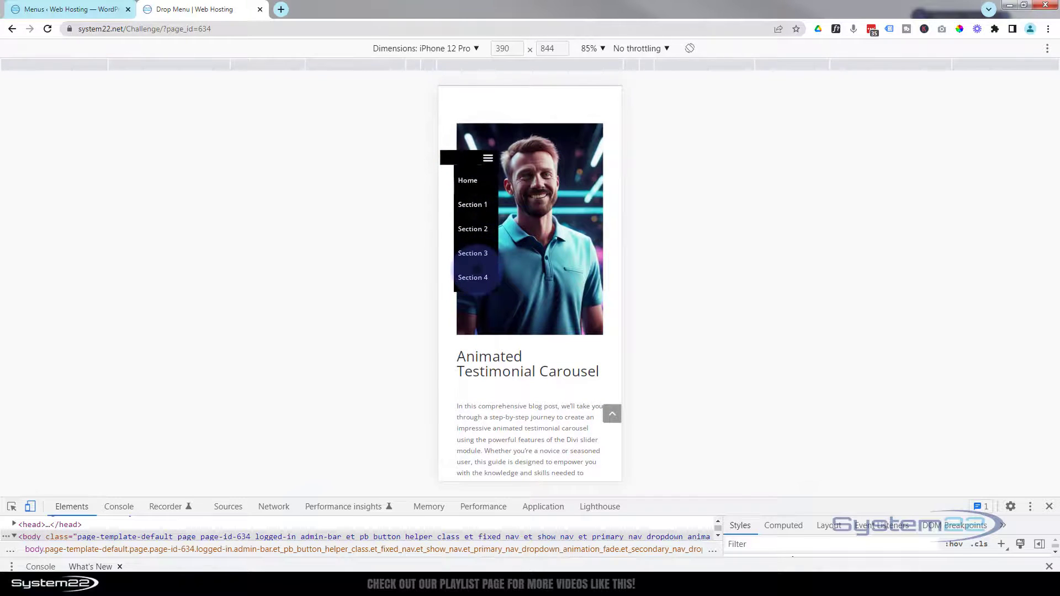
left_click(473, 277)
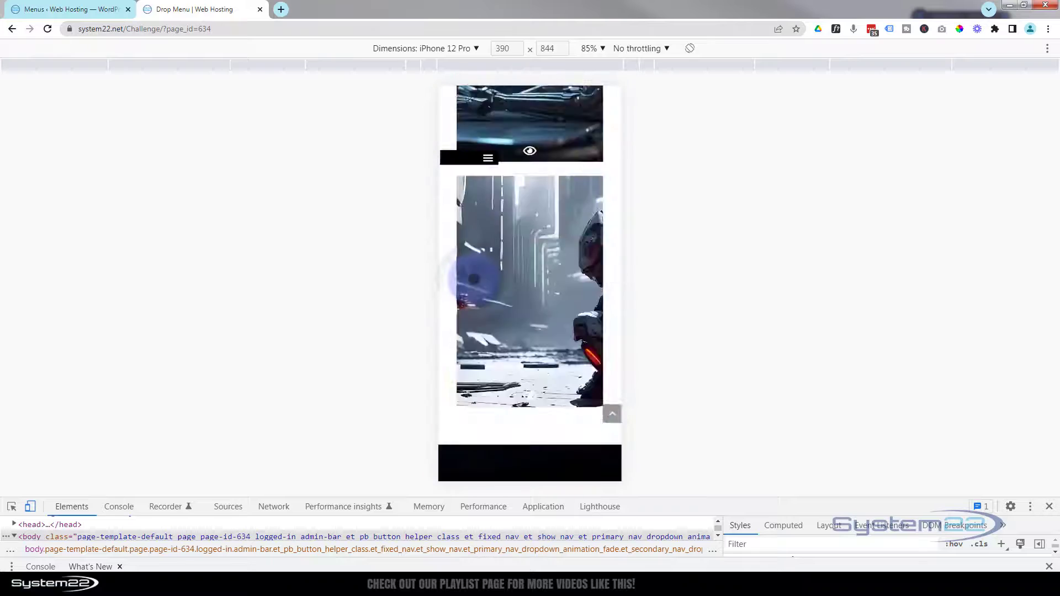
left_click(480, 160)
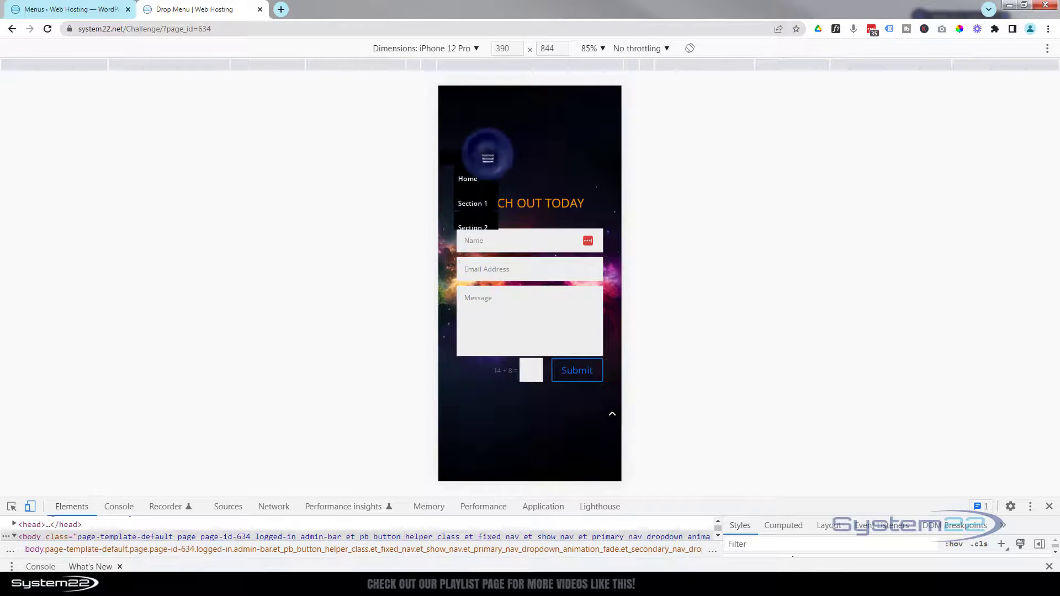
left_click(468, 180)
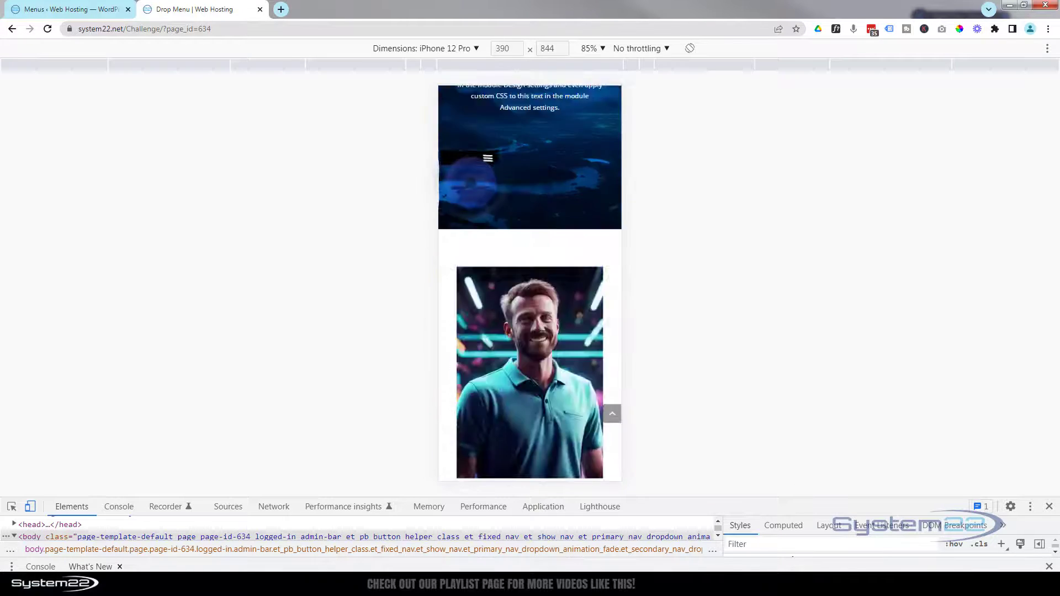
left_click(1049, 507)
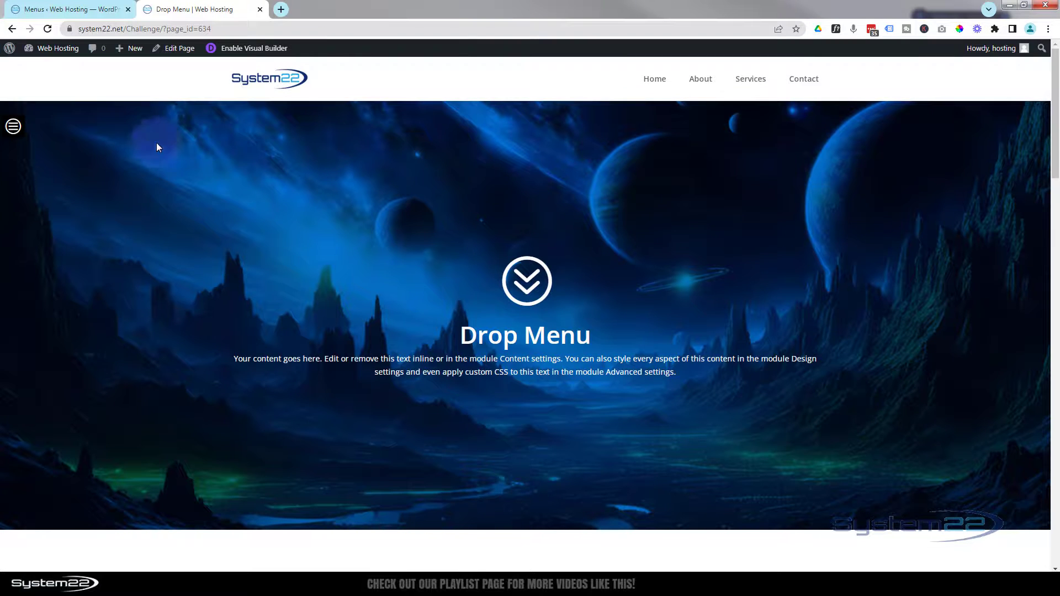
left_click(14, 126)
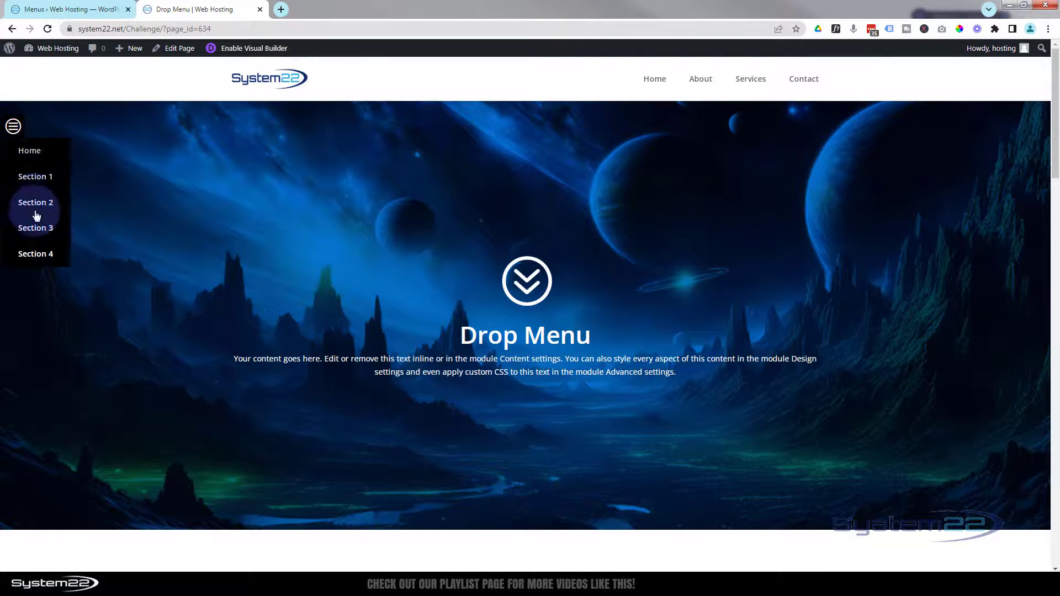